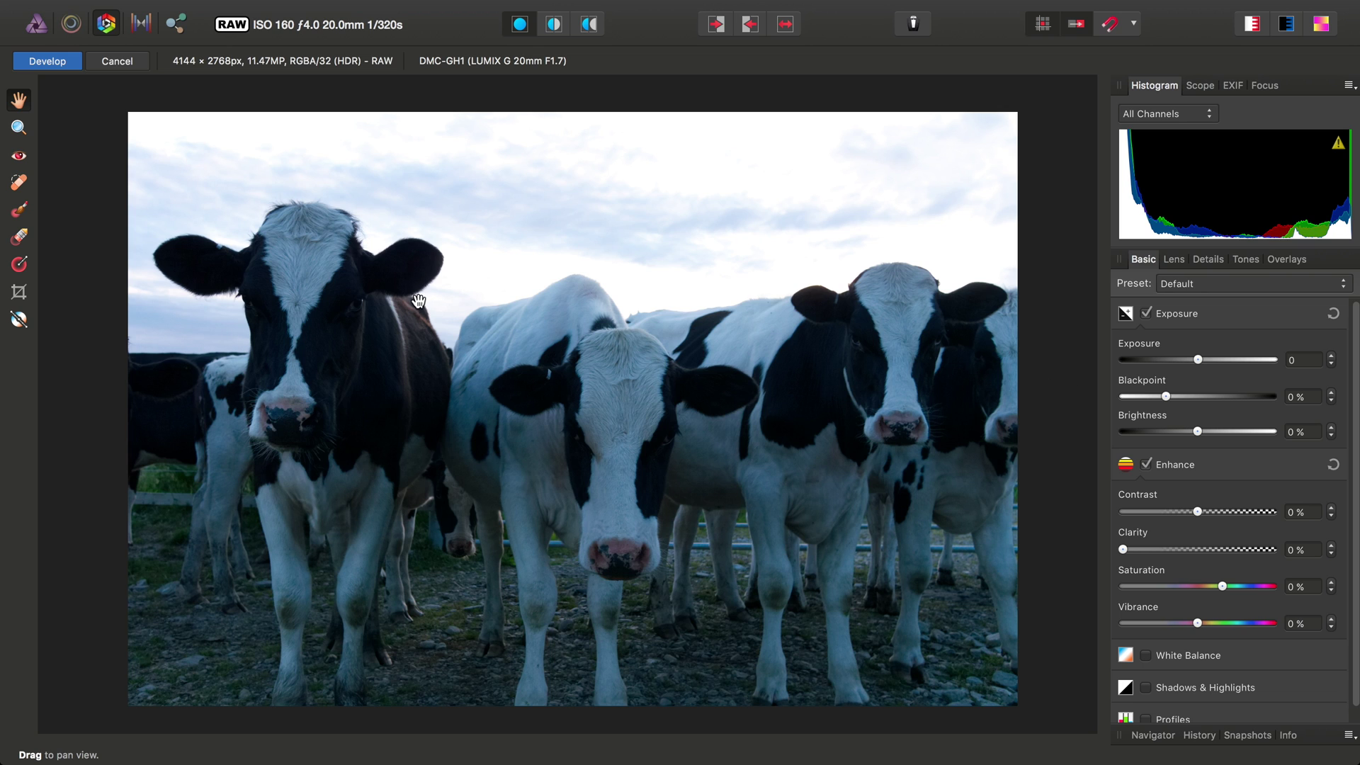
- Examine the raw photo's bright sky and dark cows up close to judge its tonal range
scroll(460, 323, up, 1)
scroll(460, 324, up, 2)
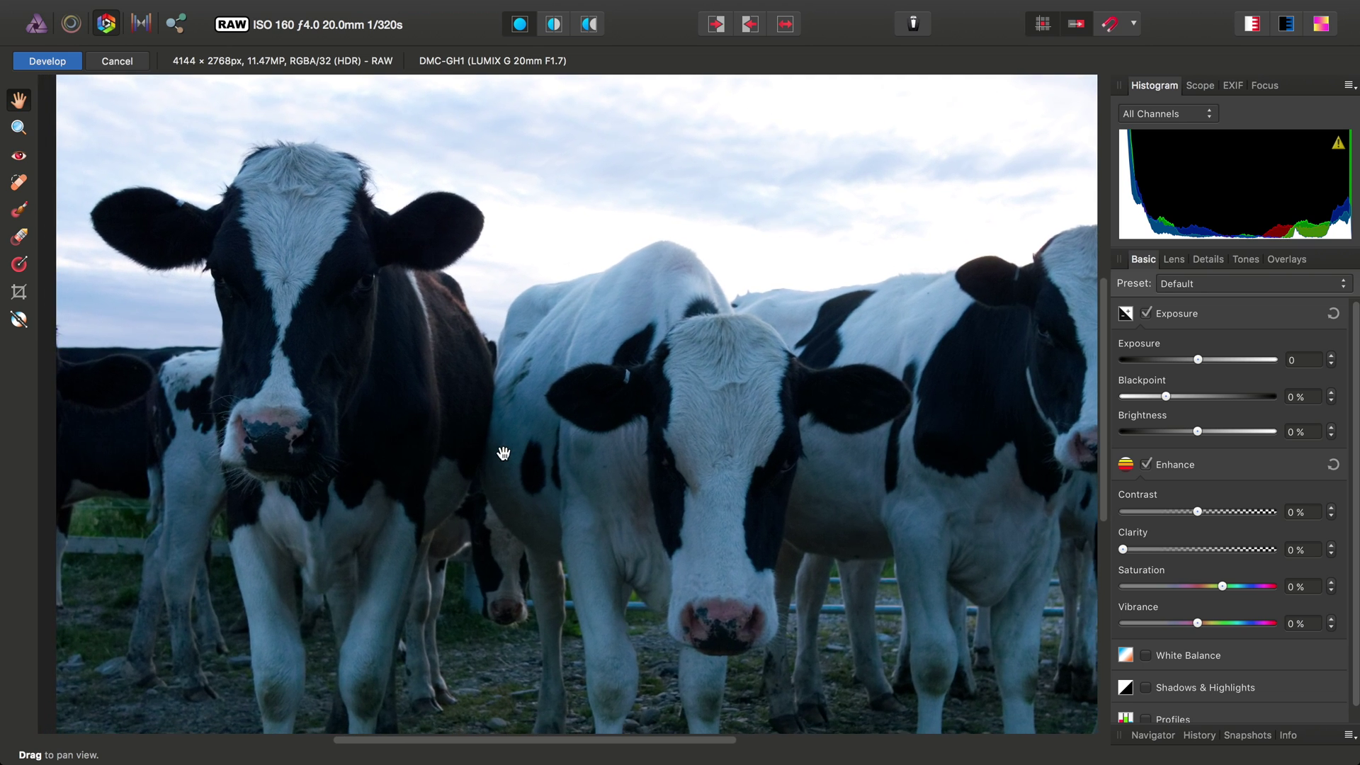
scroll(652, 473, right, 5)
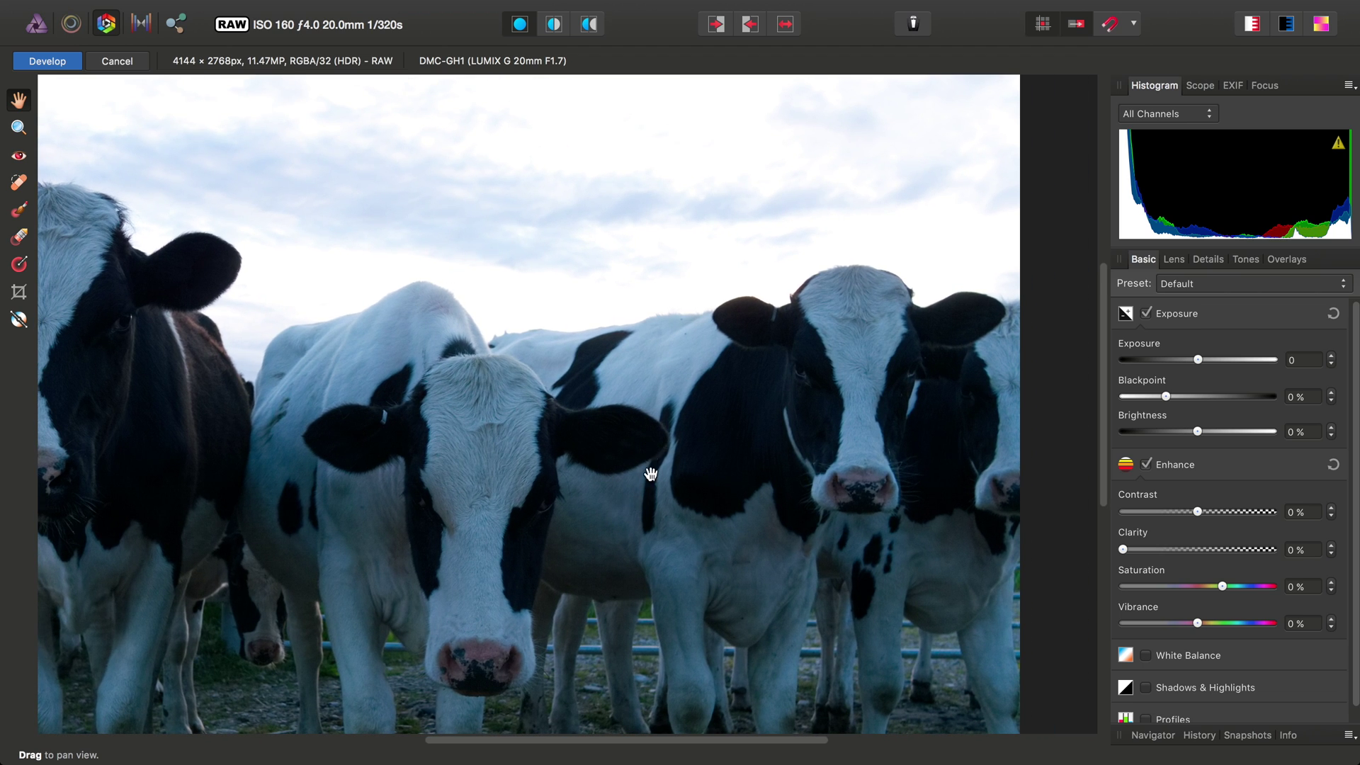
scroll(650, 470, up, 3)
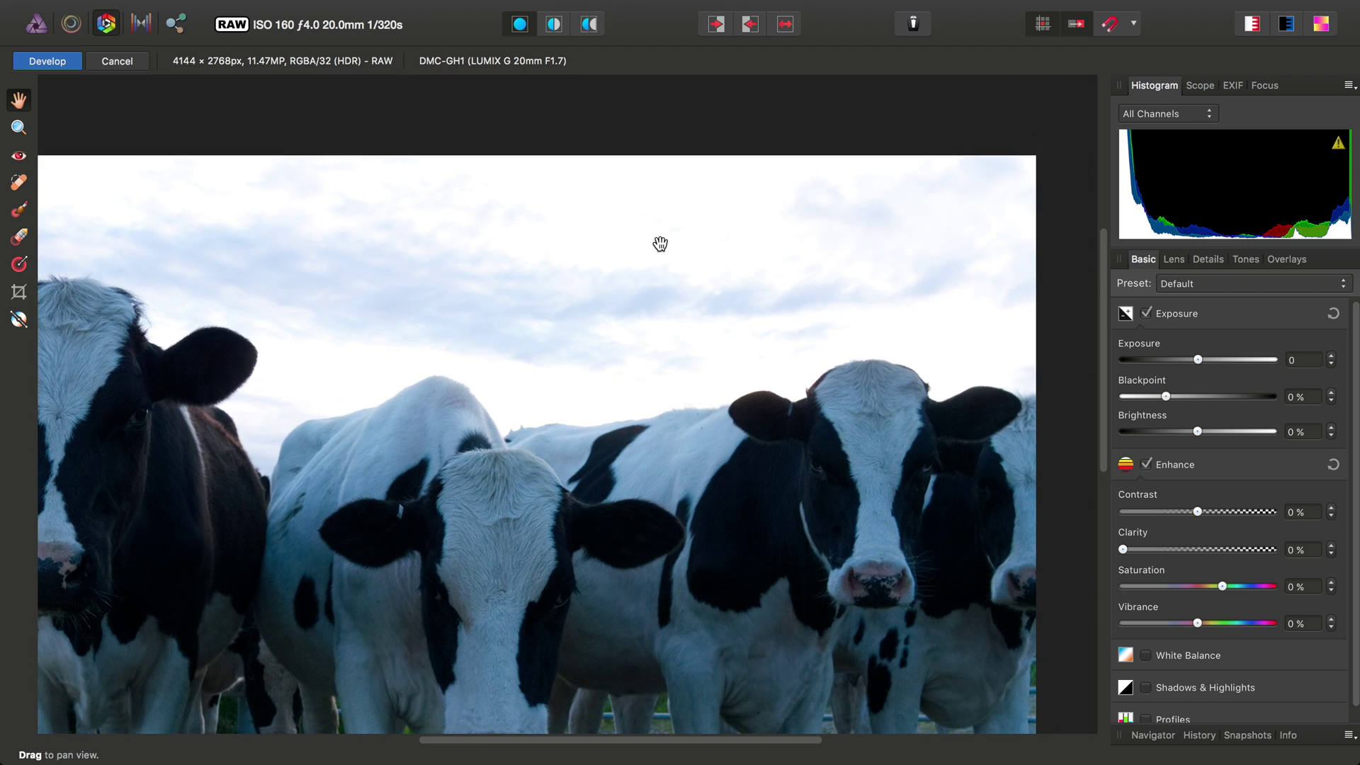
scroll(746, 313, left, 3)
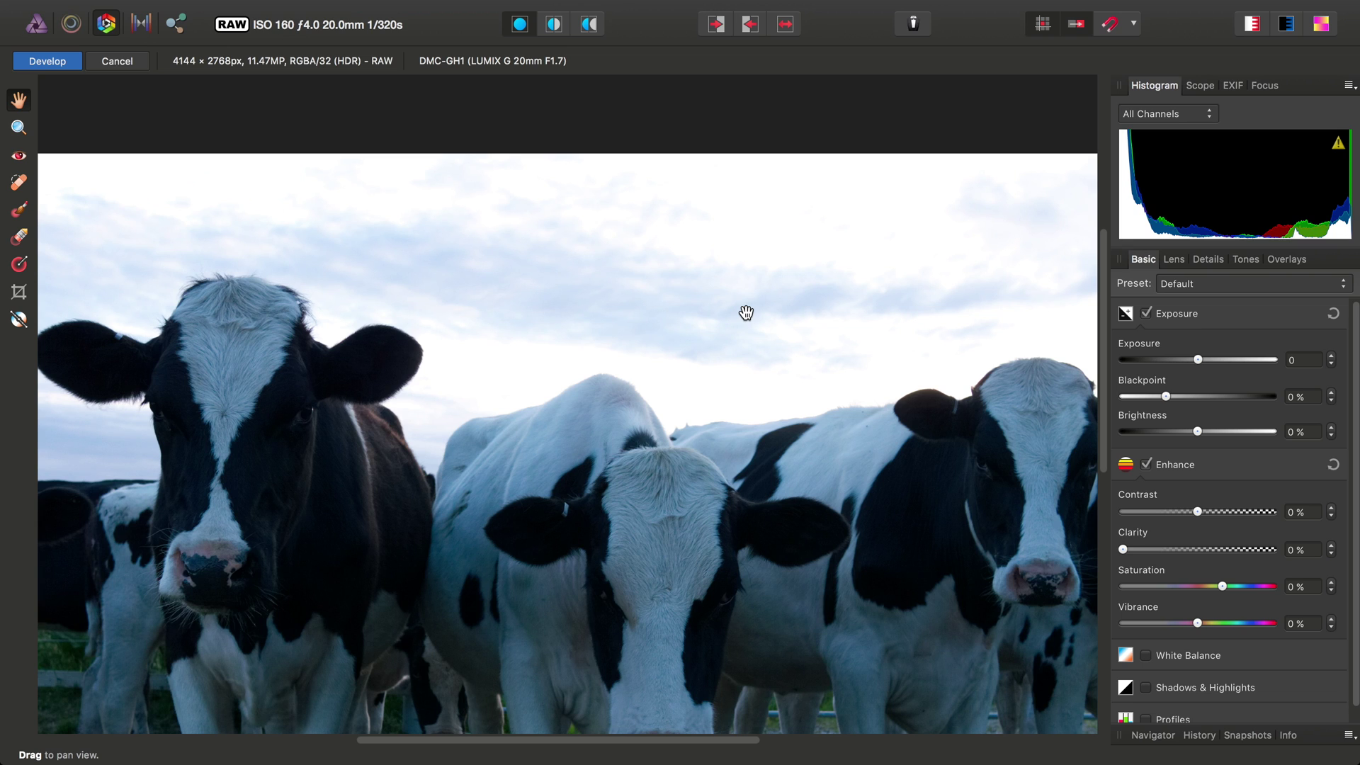
scroll(751, 309, down, 3)
scroll(750, 308, right, 2)
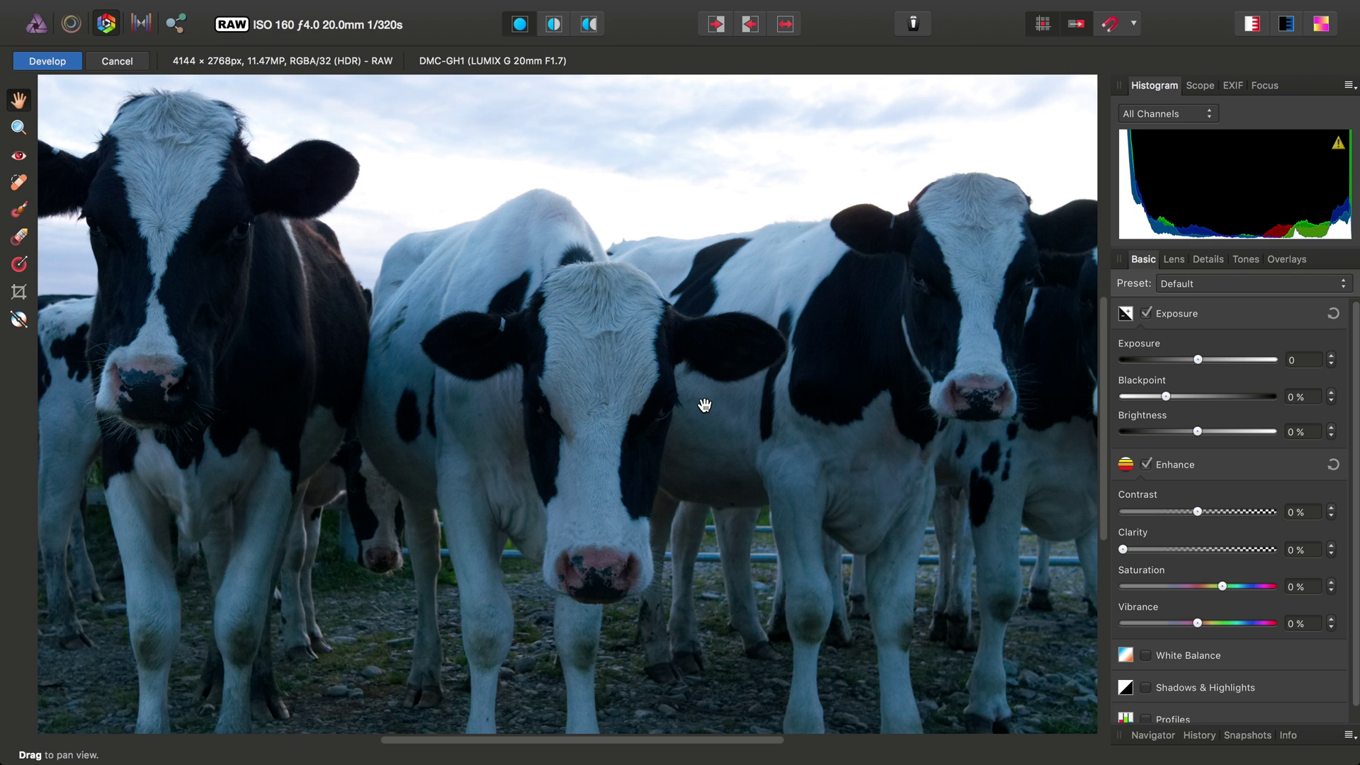
key(super+0)
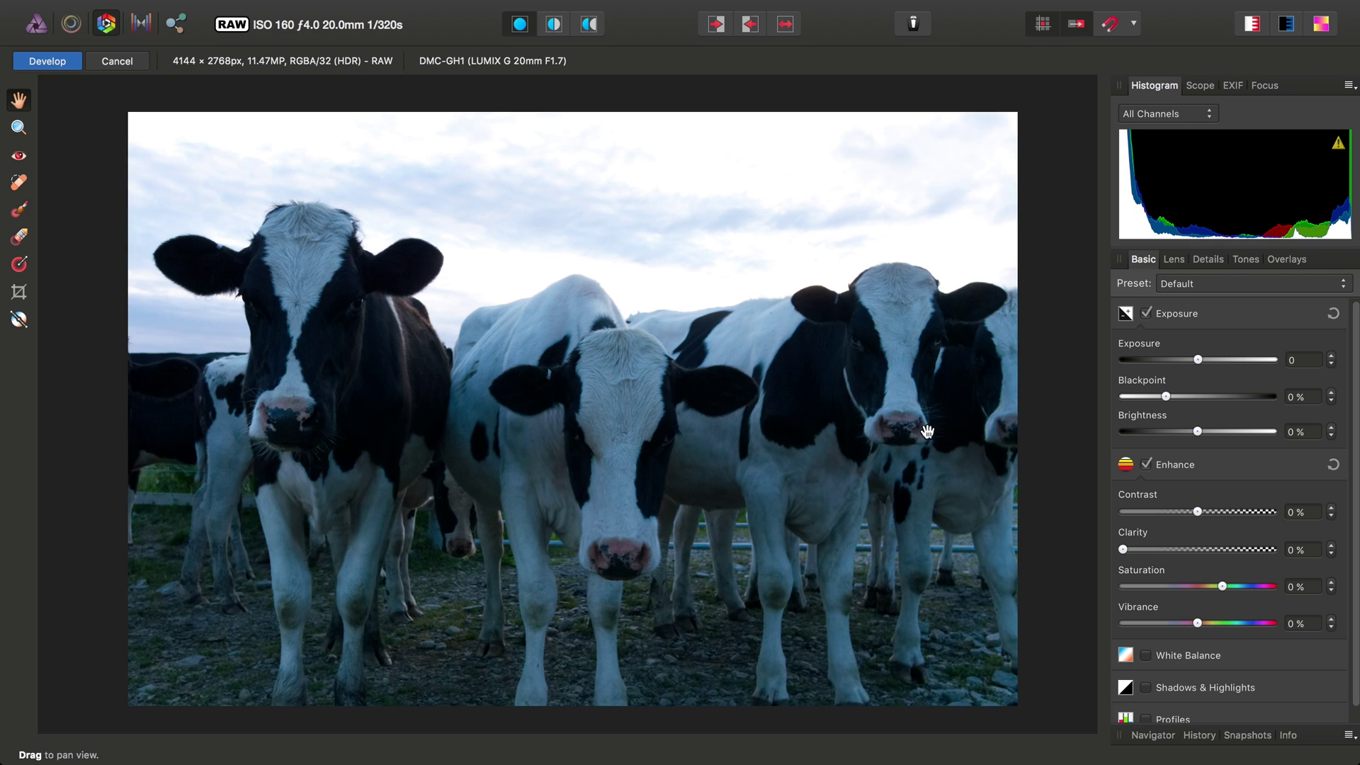
- Enable Shadows & Highlights with Highlights at -100 %, and lower the Blackpoint to -10 %
scroll(1357, 401, down, 1)
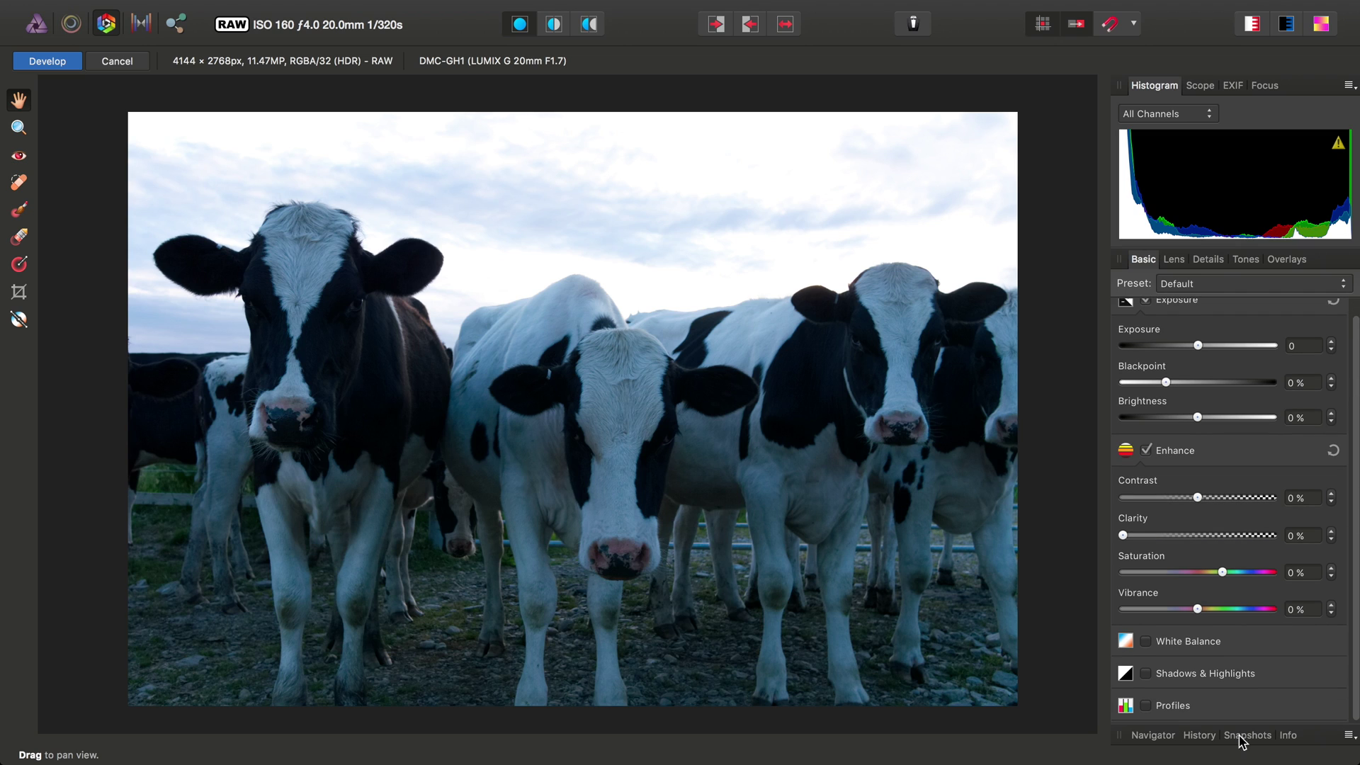
click(1183, 682)
scroll(1236, 621, down, 5)
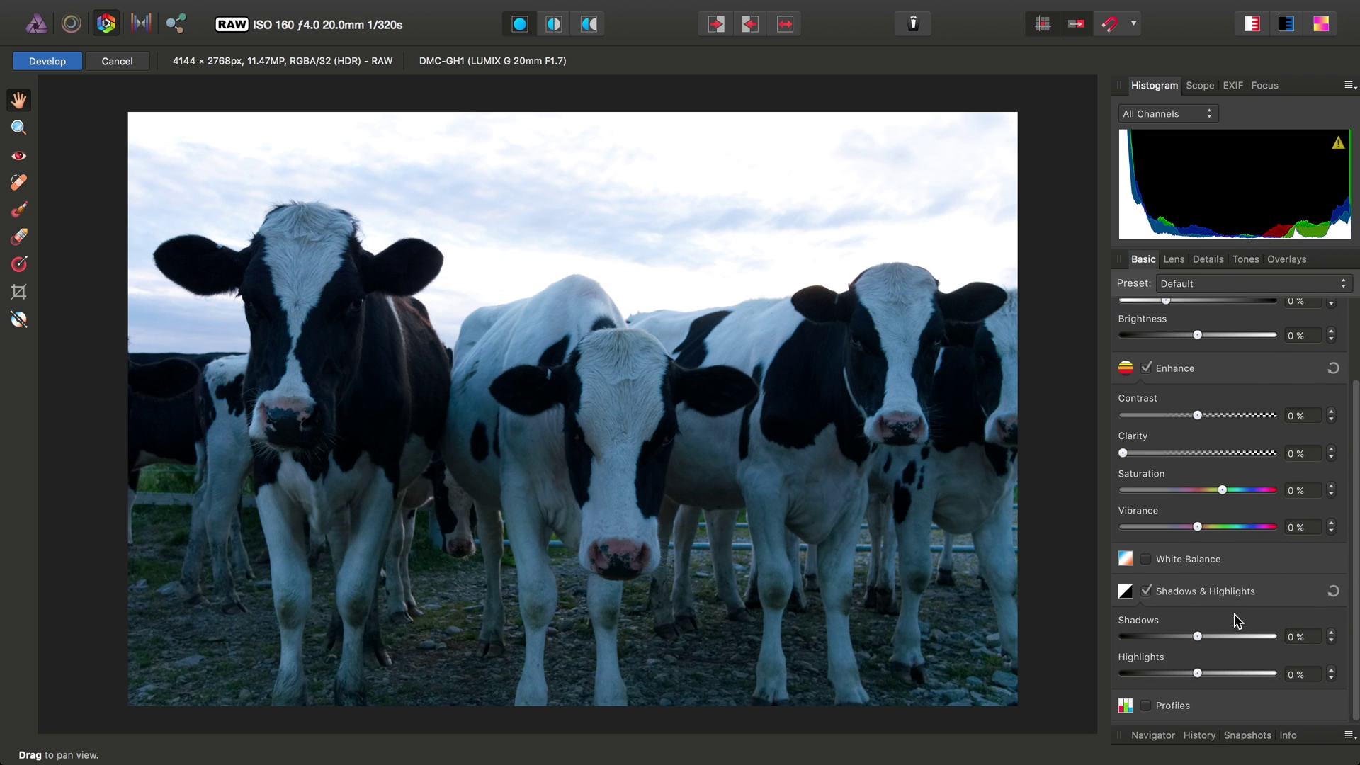
drag(1198, 677, 1087, 683)
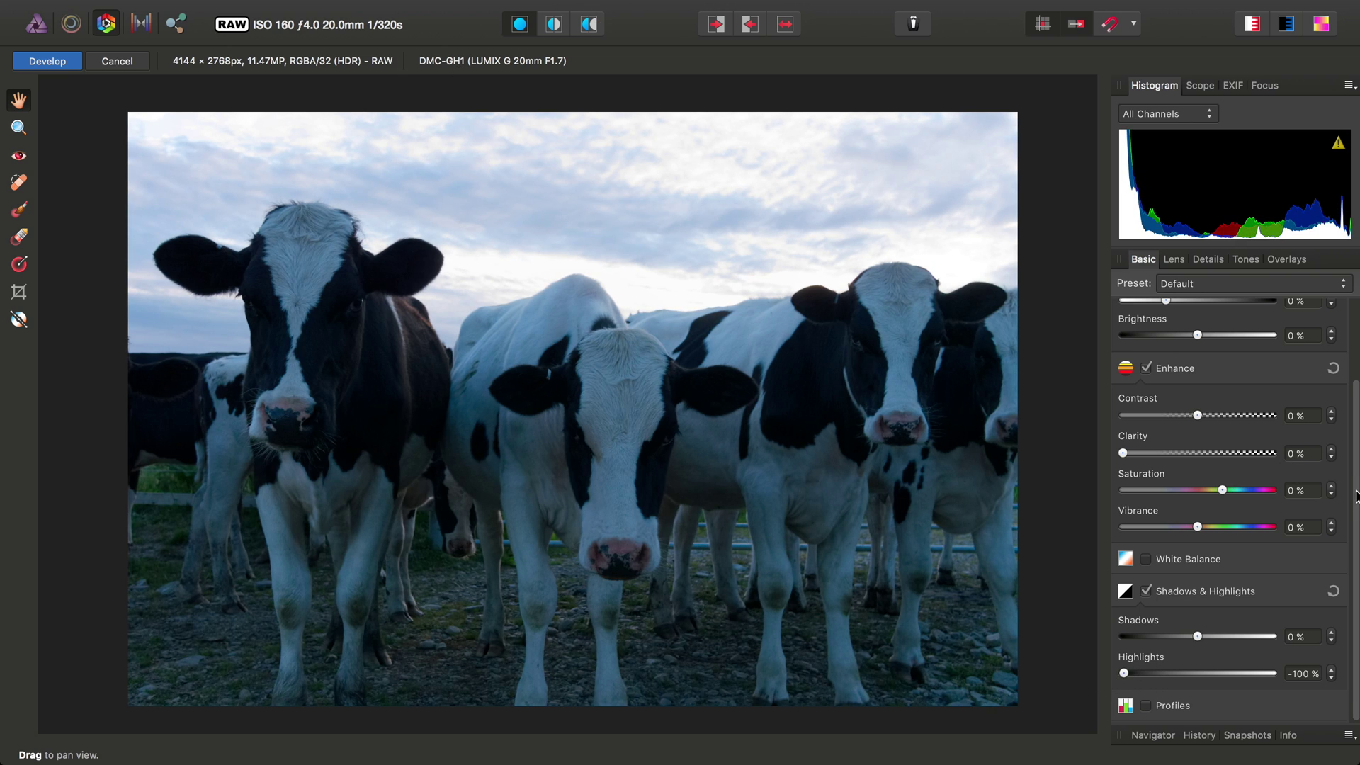
scroll(1355, 495, up, 6)
drag(1166, 394, 1122, 403)
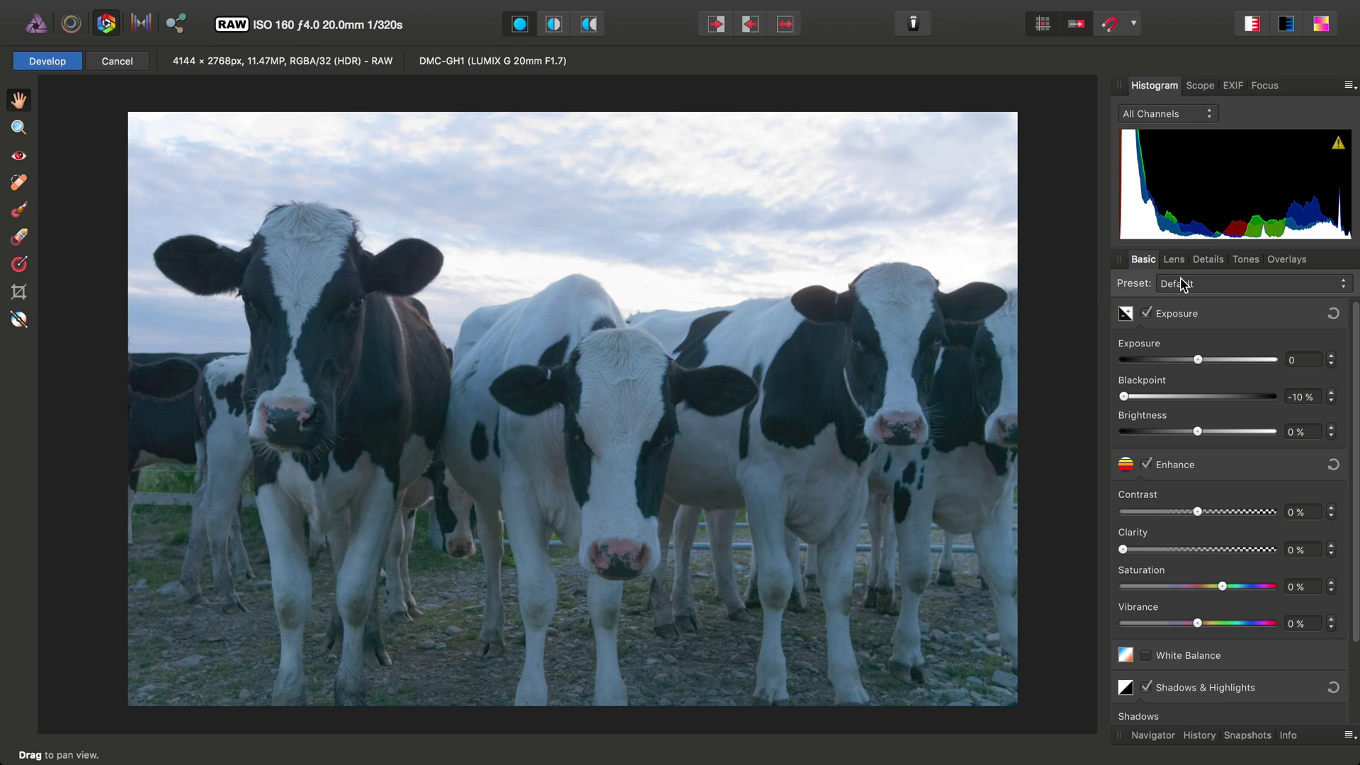
- Enable Curves and bend the master curve into an S shape, with darker shadows and brighter highlights
click(1254, 260)
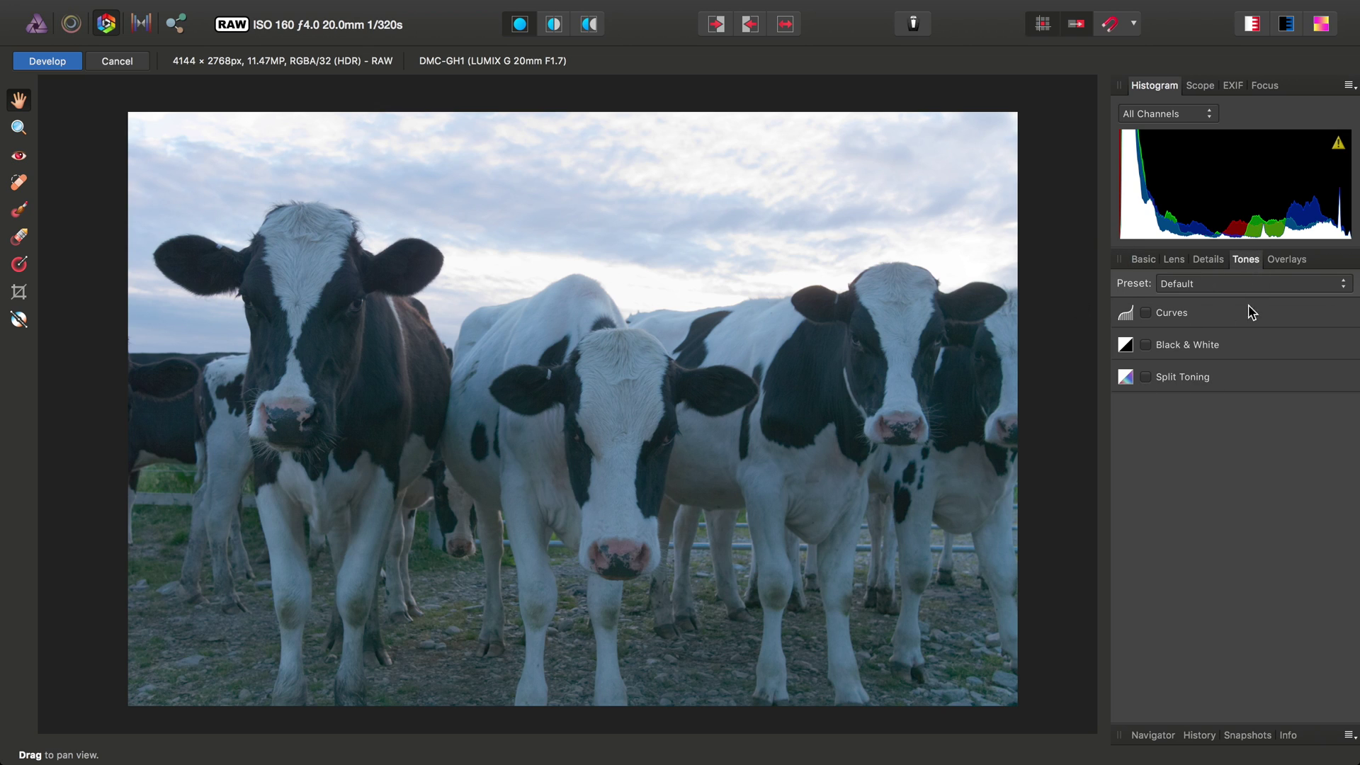
click(1173, 314)
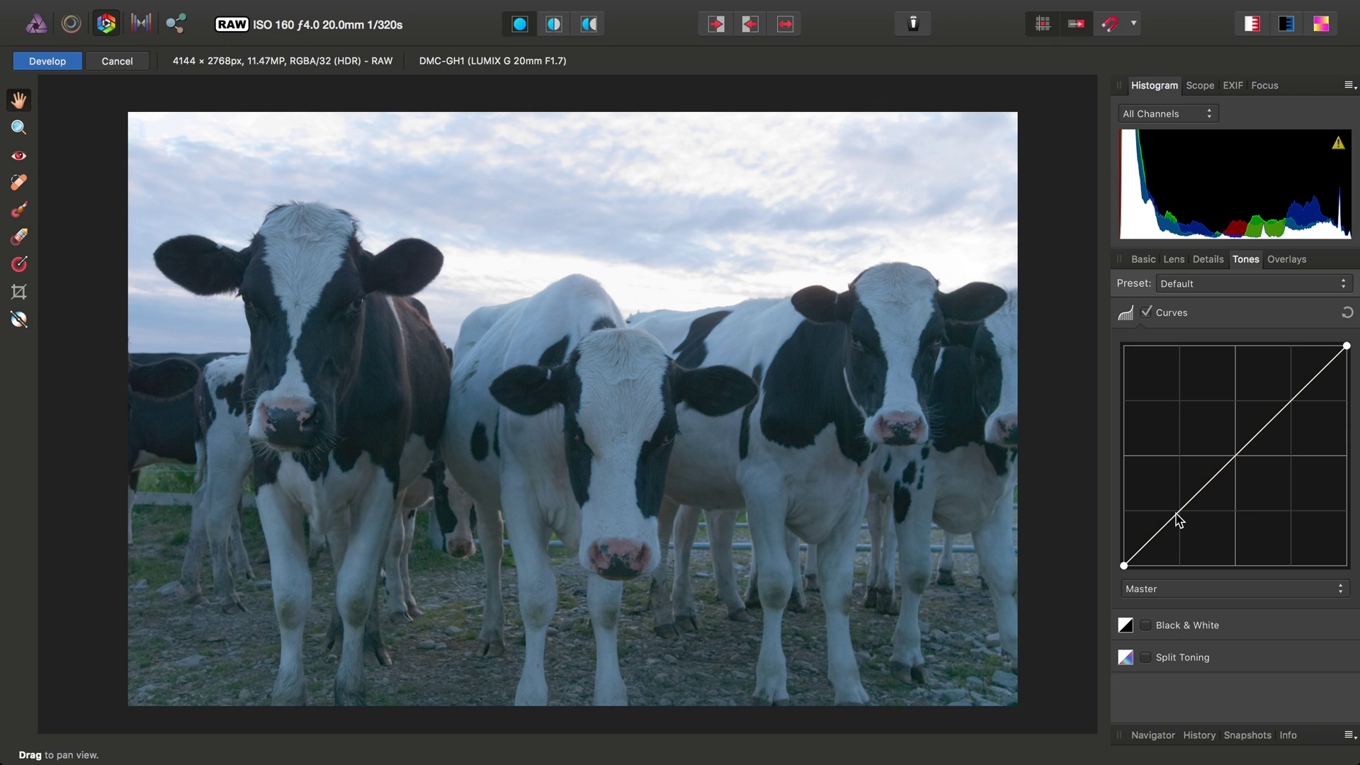
drag(1179, 513, 1178, 519)
drag(1290, 402, 1294, 380)
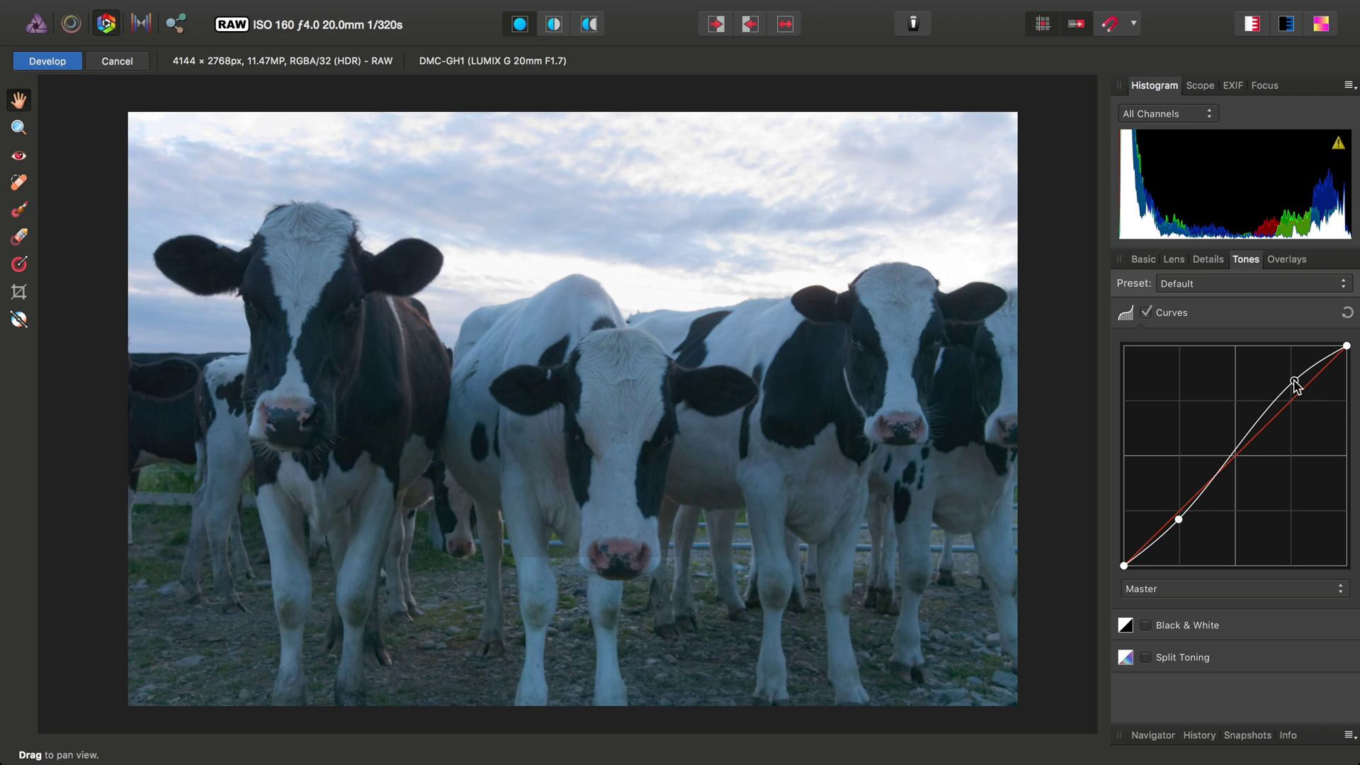
drag(1179, 520, 1180, 535)
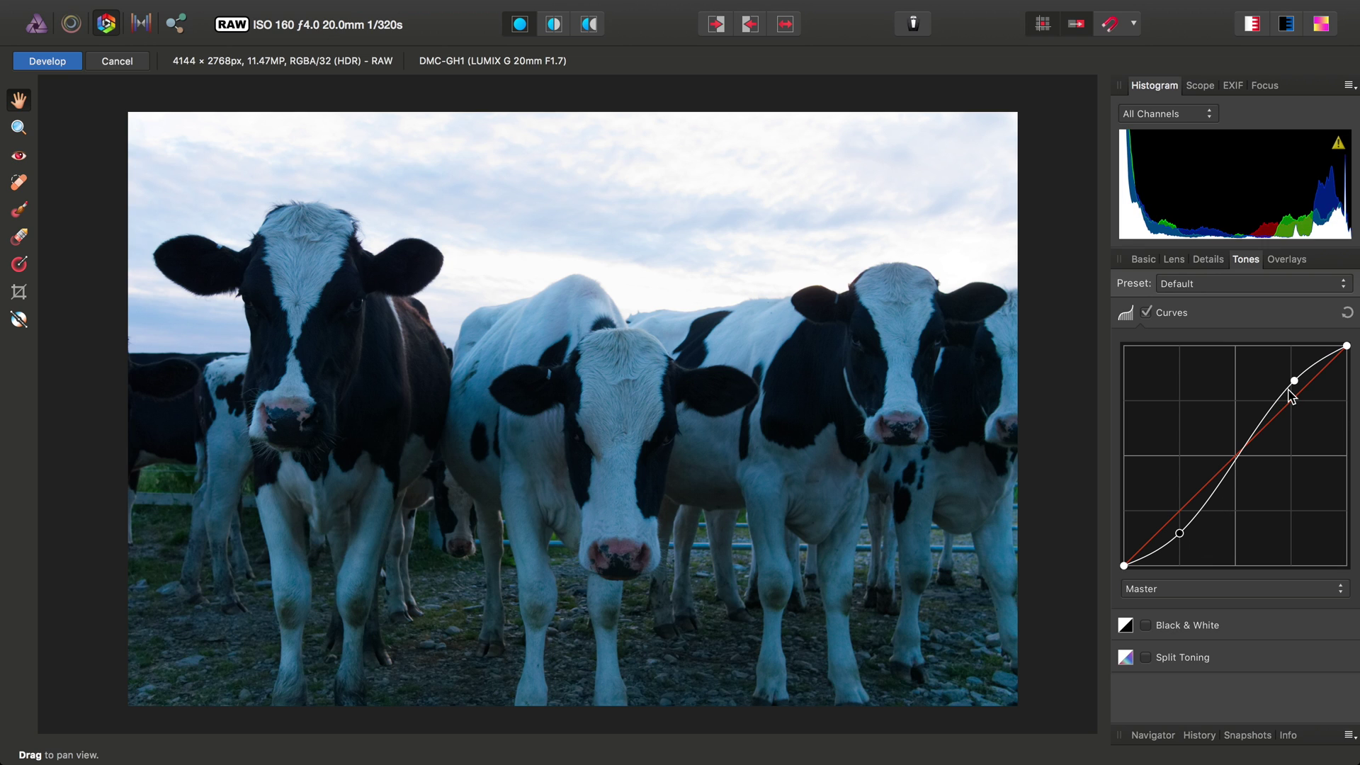
- Reshape the master curve into an inverted S that lifts the shadows and lowers the highlights, and develop the raw photo
drag(1293, 380, 1294, 423)
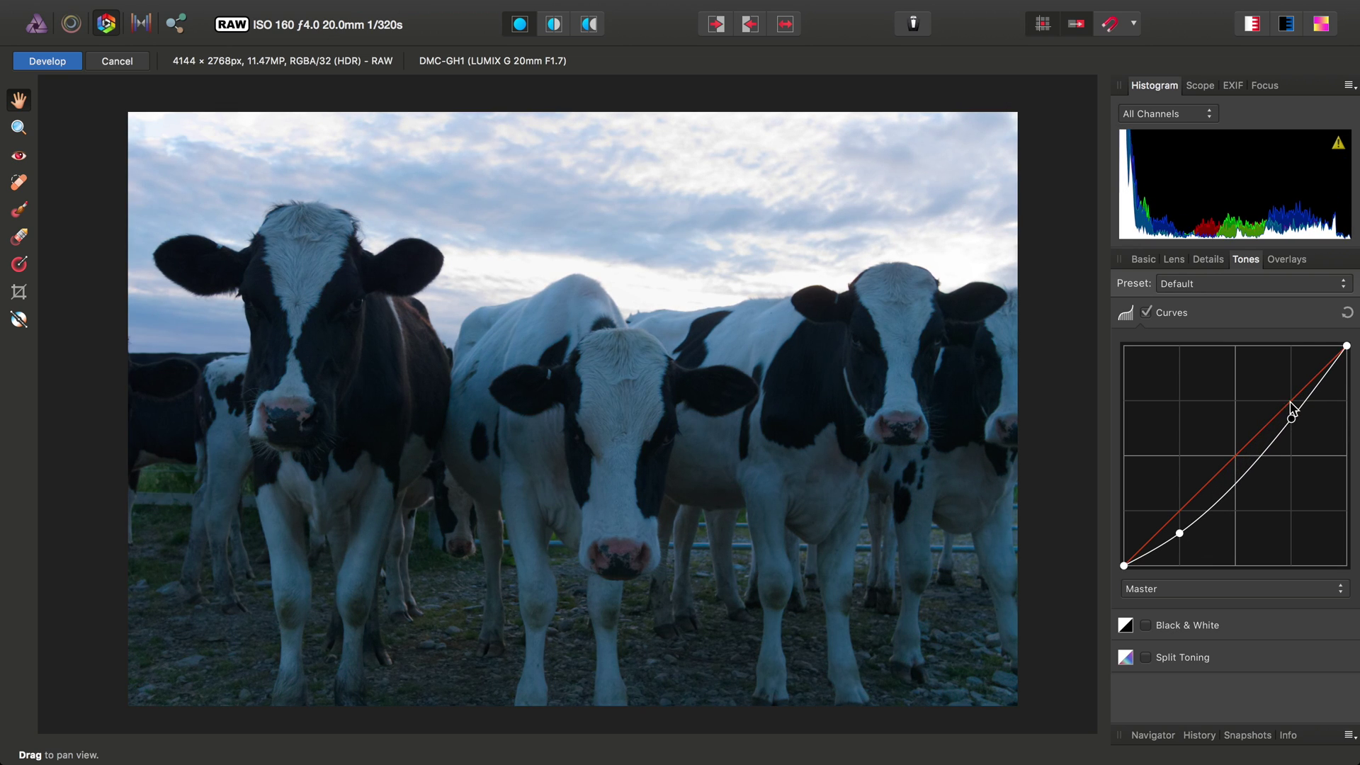
drag(1180, 533, 1178, 500)
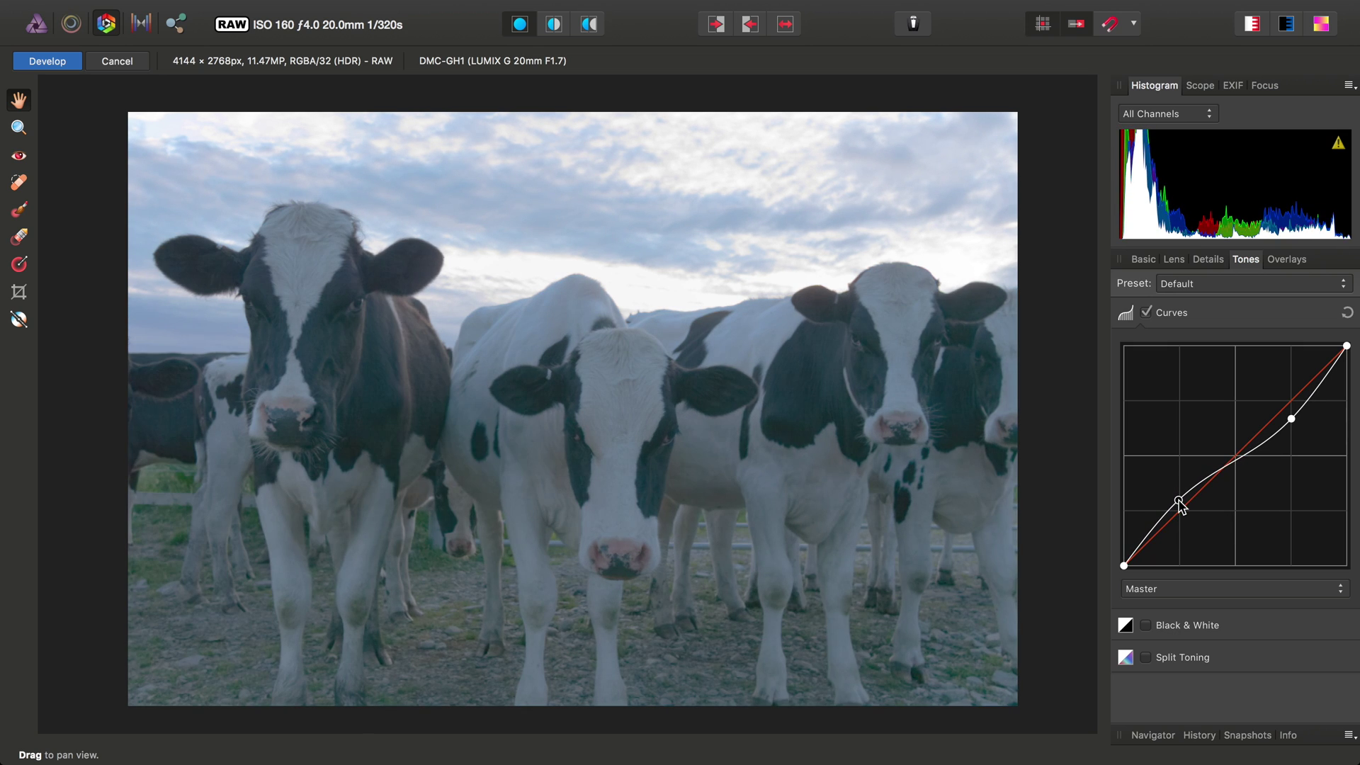
drag(1291, 420, 1292, 410)
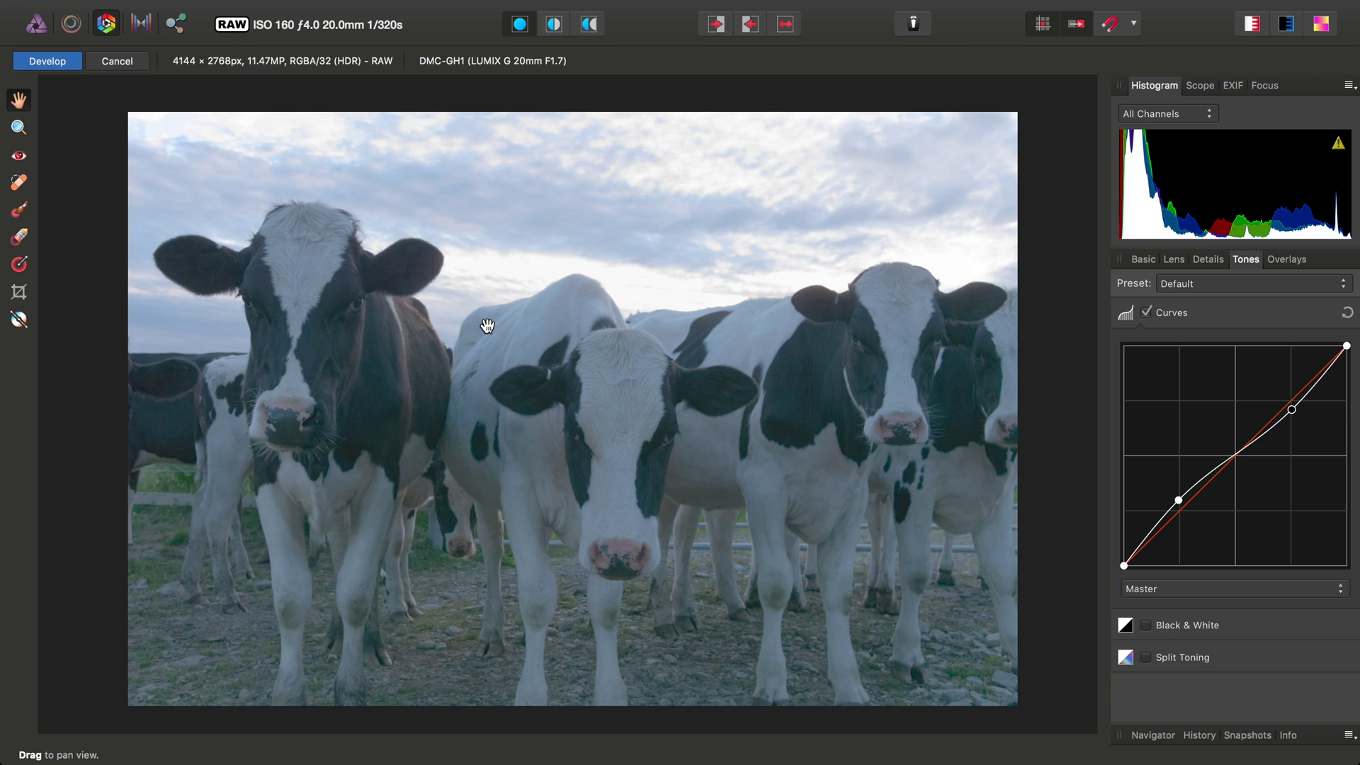
click(1142, 259)
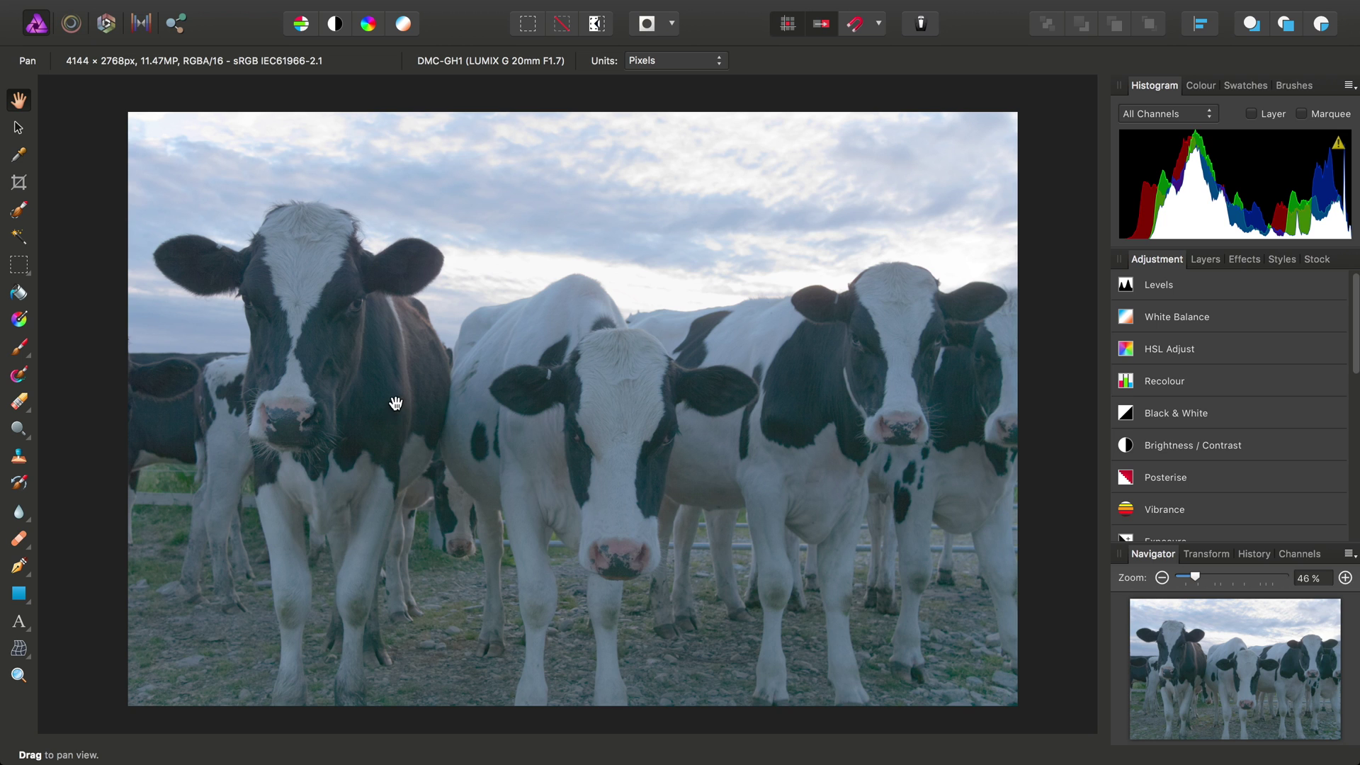
- Inspect the developed photo at high magnification for noise and fur detail in the cows' dark and light areas
scroll(394, 401, up, 5)
scroll(377, 391, up, 10)
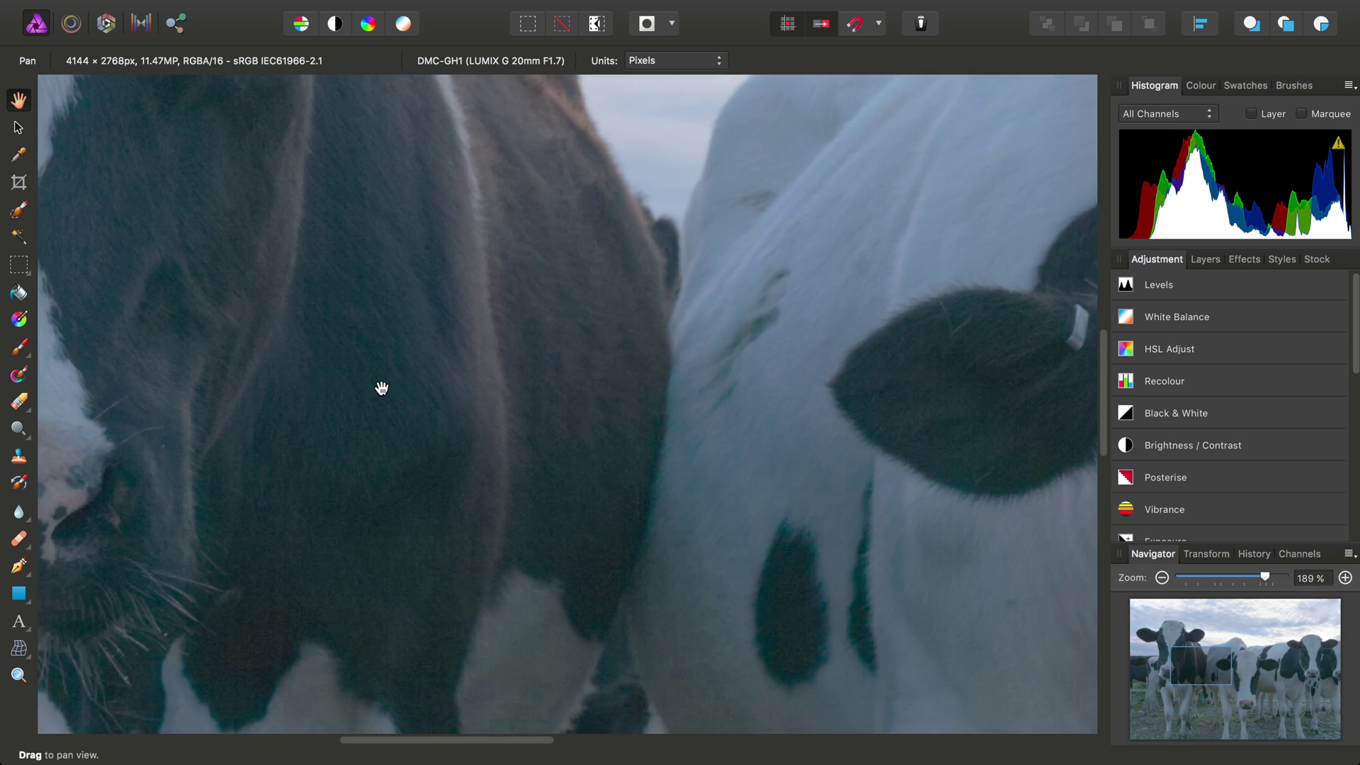
scroll(538, 374, up, 10)
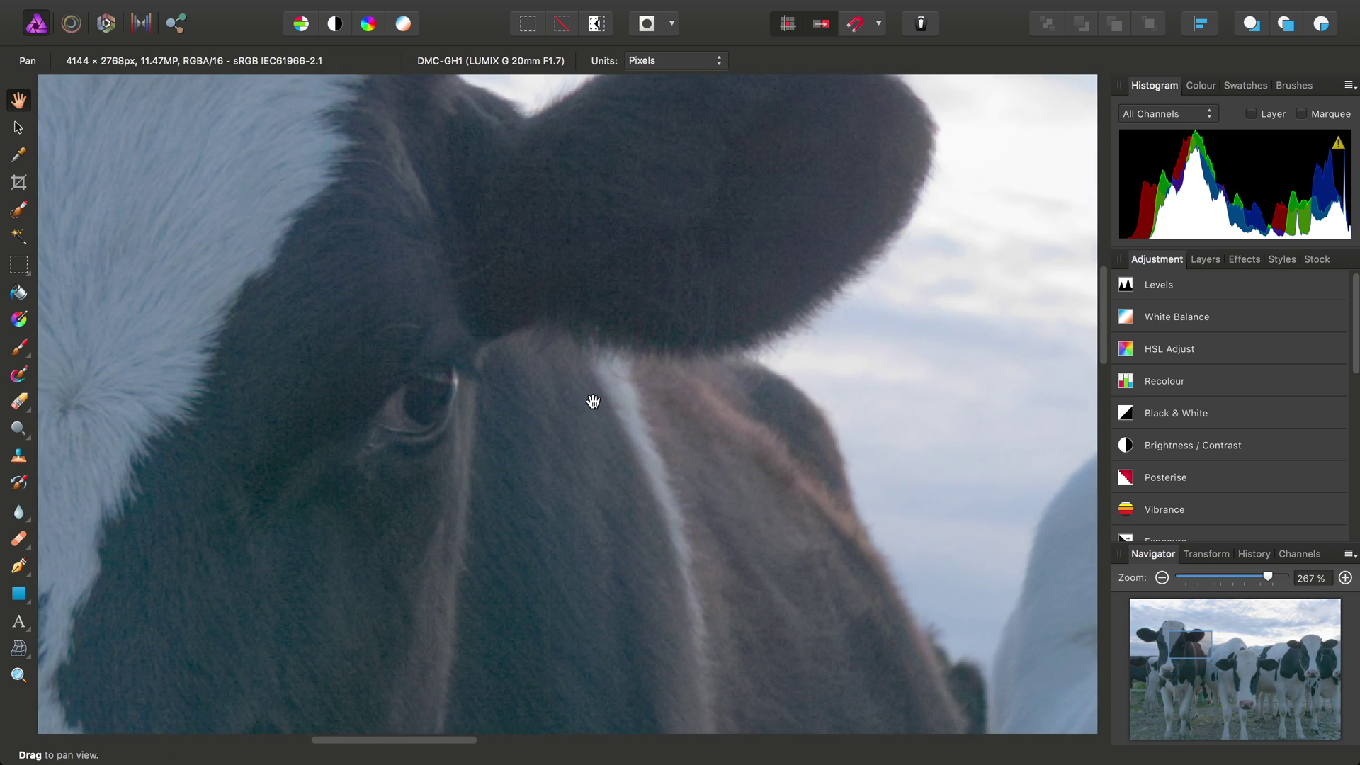
scroll(629, 417, down, 10)
scroll(653, 529, right, 10)
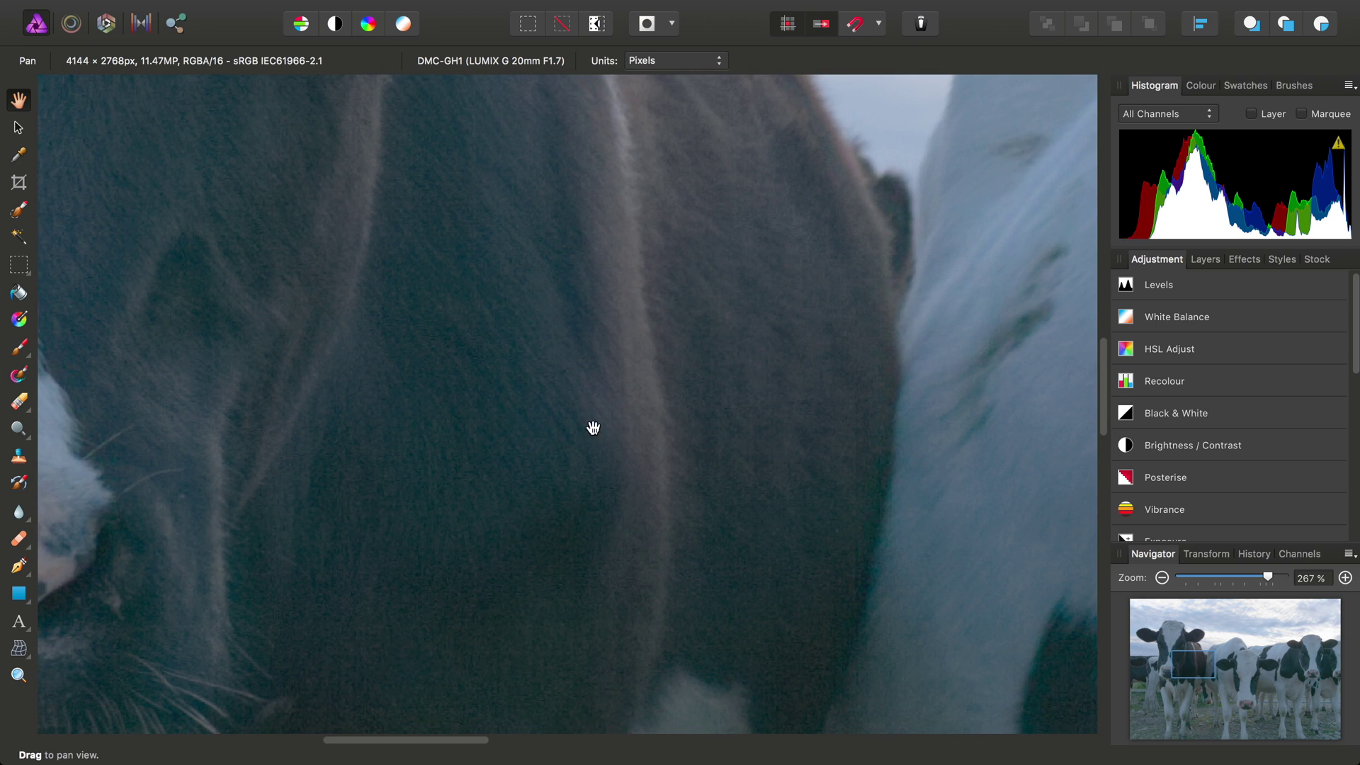
scroll(409, 449, right, 10)
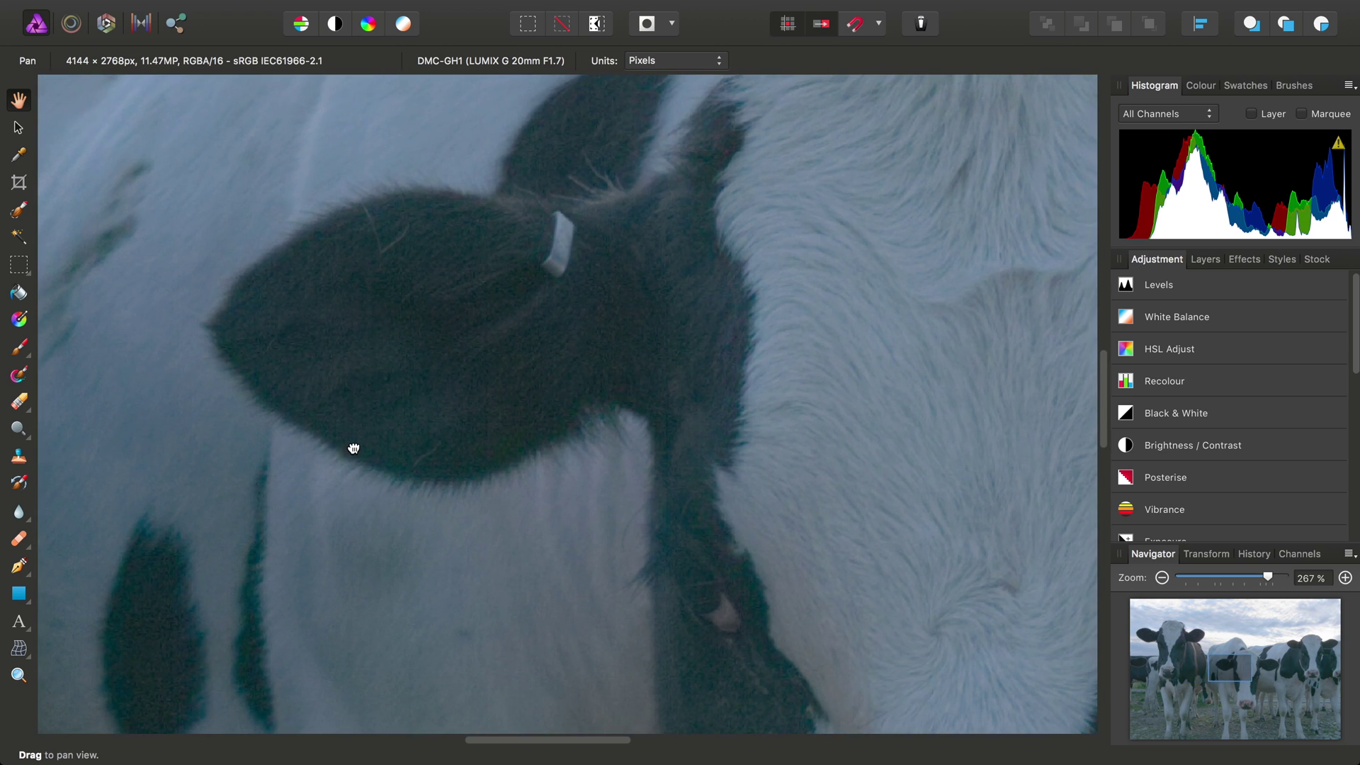
scroll(470, 438, right, 15)
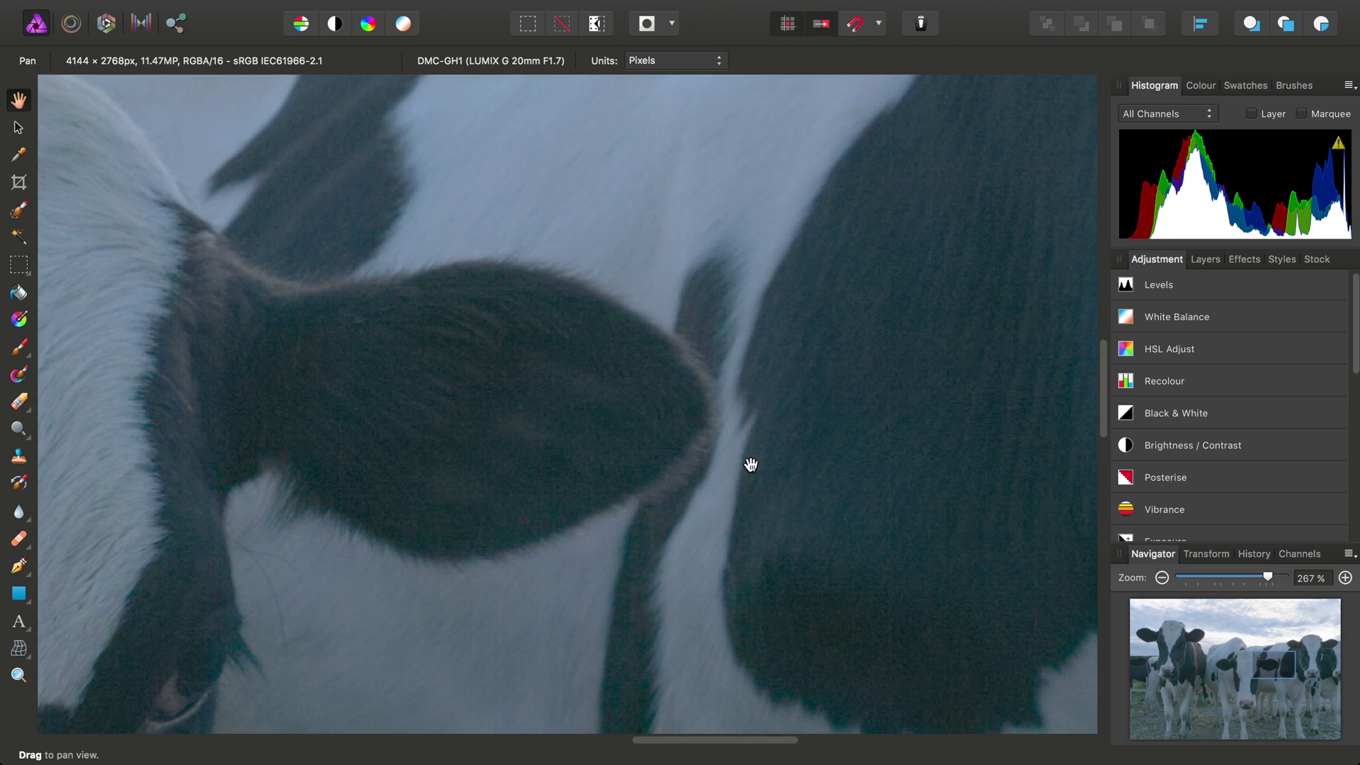
drag(751, 464, 386, 423)
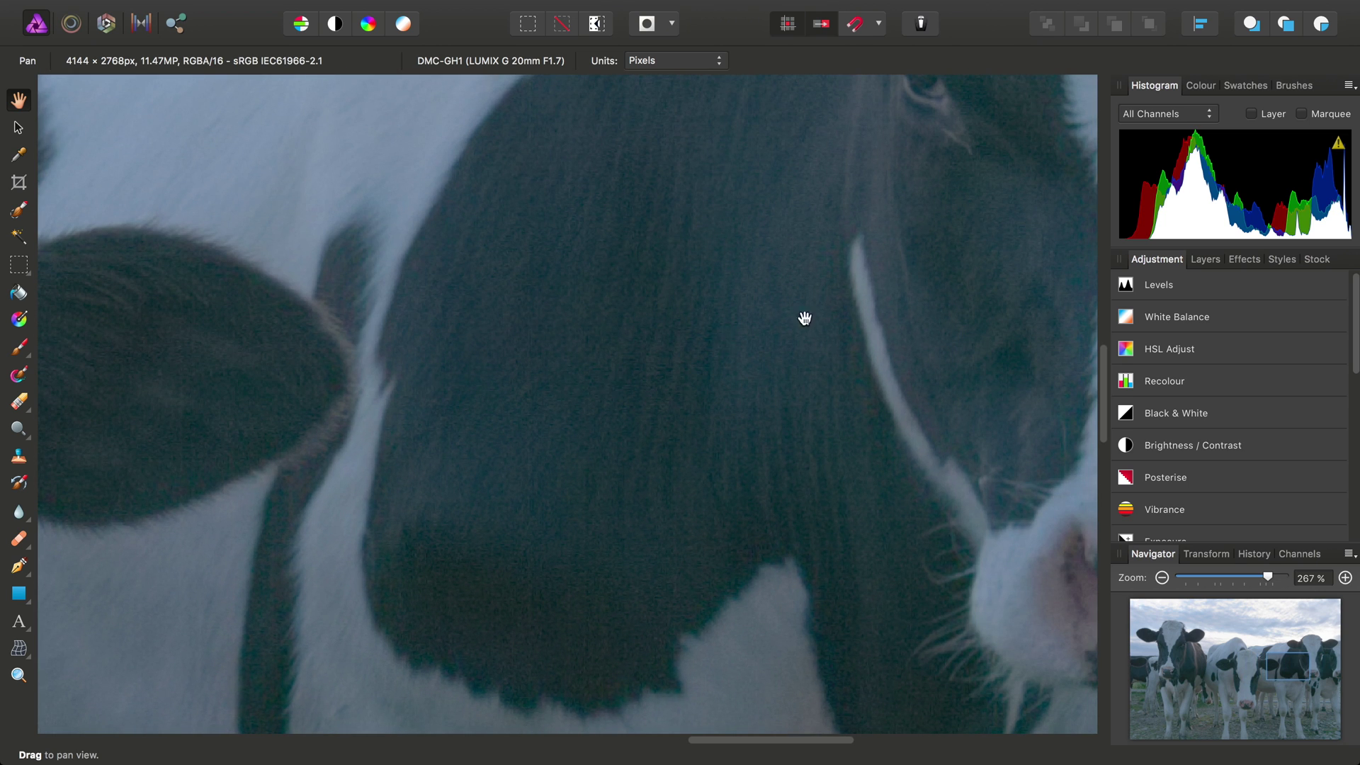
scroll(804, 318, up, 10)
scroll(805, 318, right, 10)
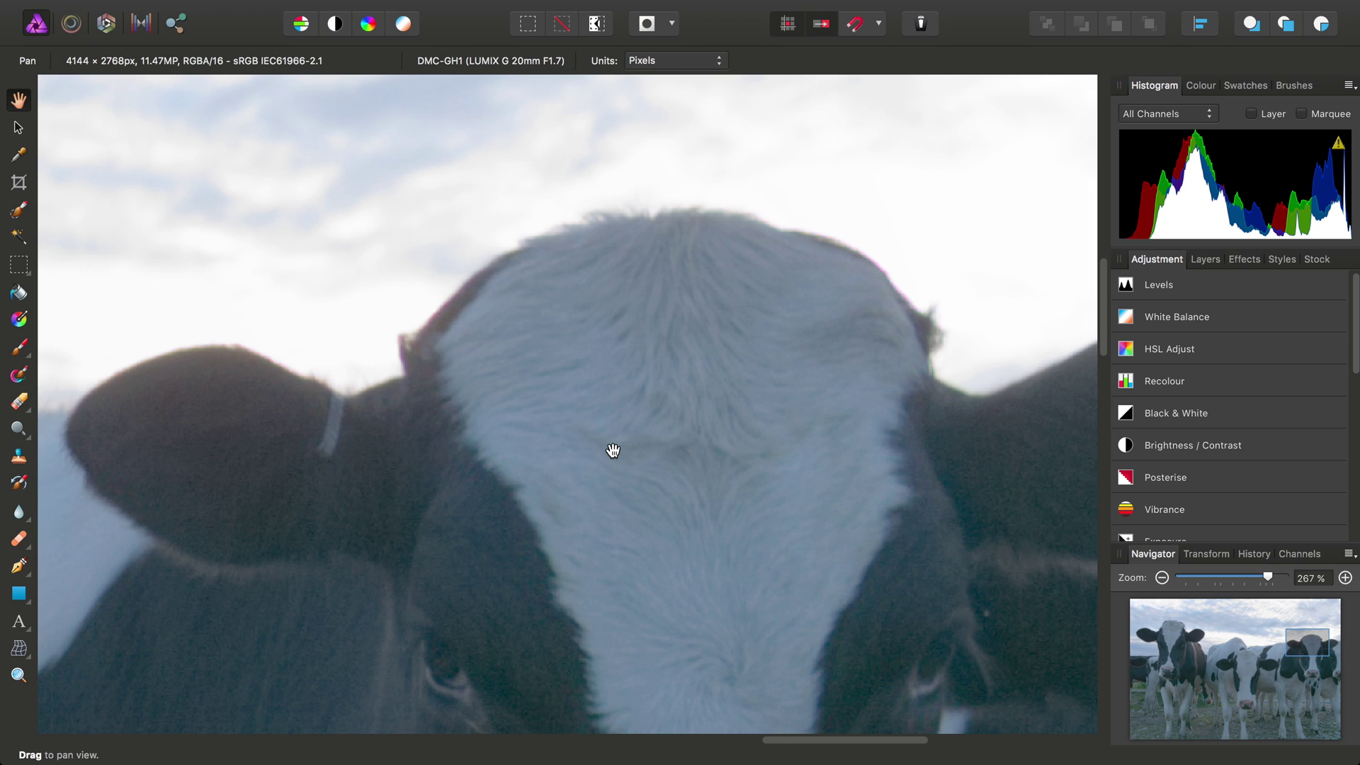
scroll(619, 440, left, 15)
scroll(618, 440, down, 10)
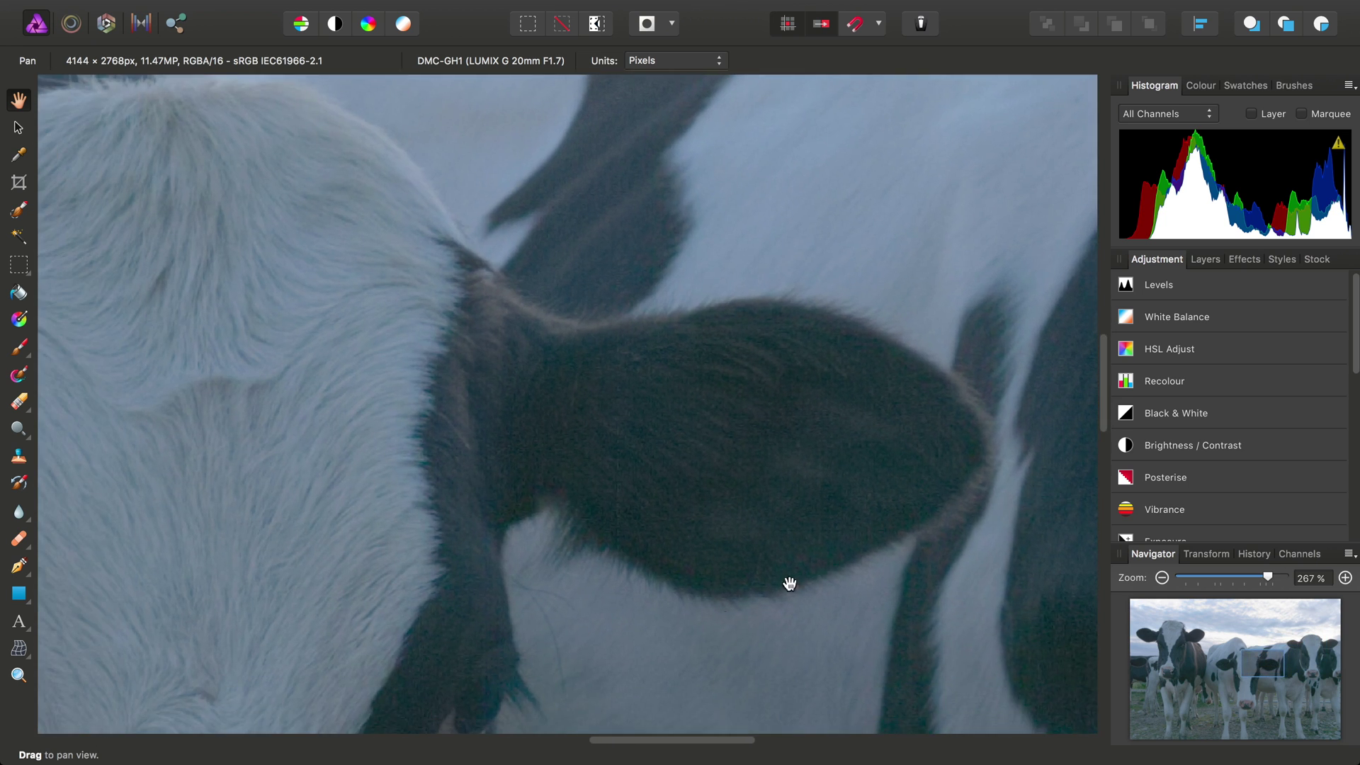
scroll(789, 584, left, 15)
scroll(789, 584, up, 5)
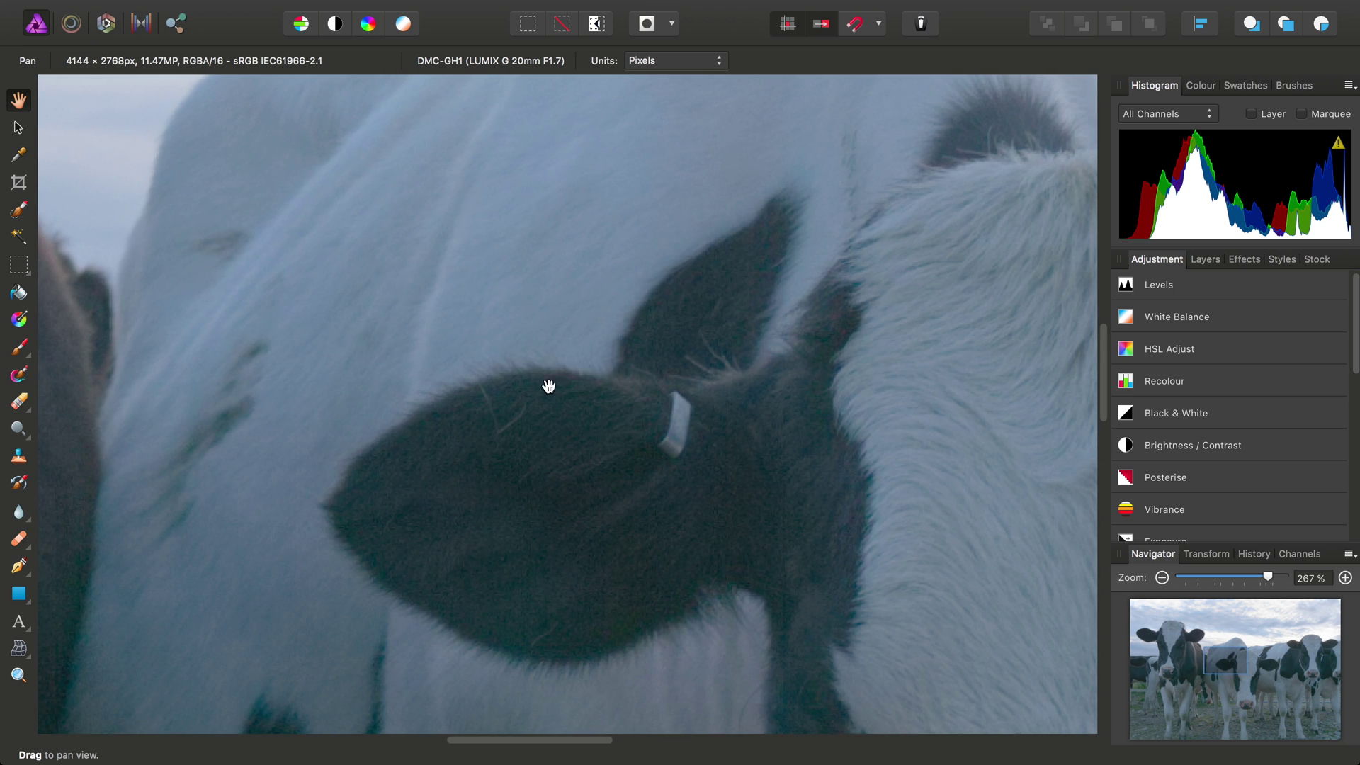
scroll(549, 386, left, 15)
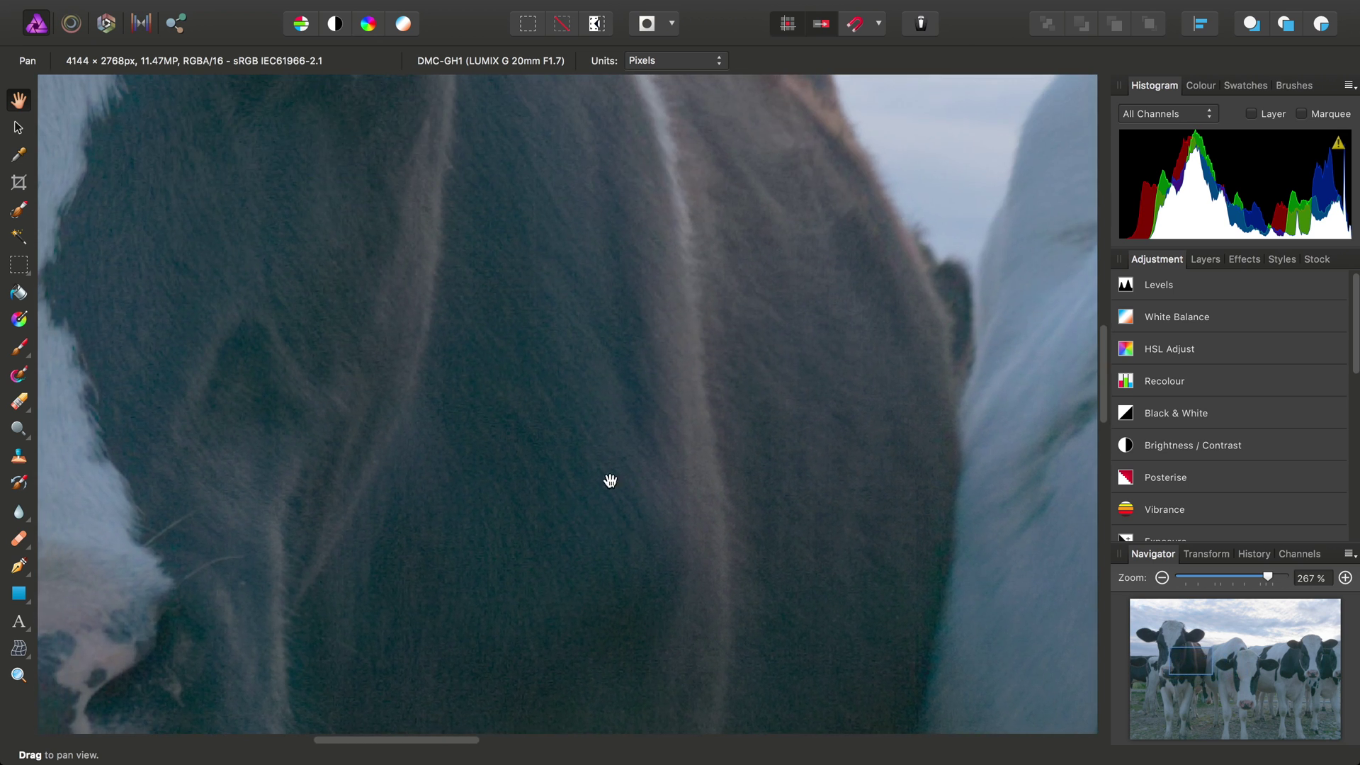
scroll(610, 480, up, 10)
scroll(610, 481, left, 5)
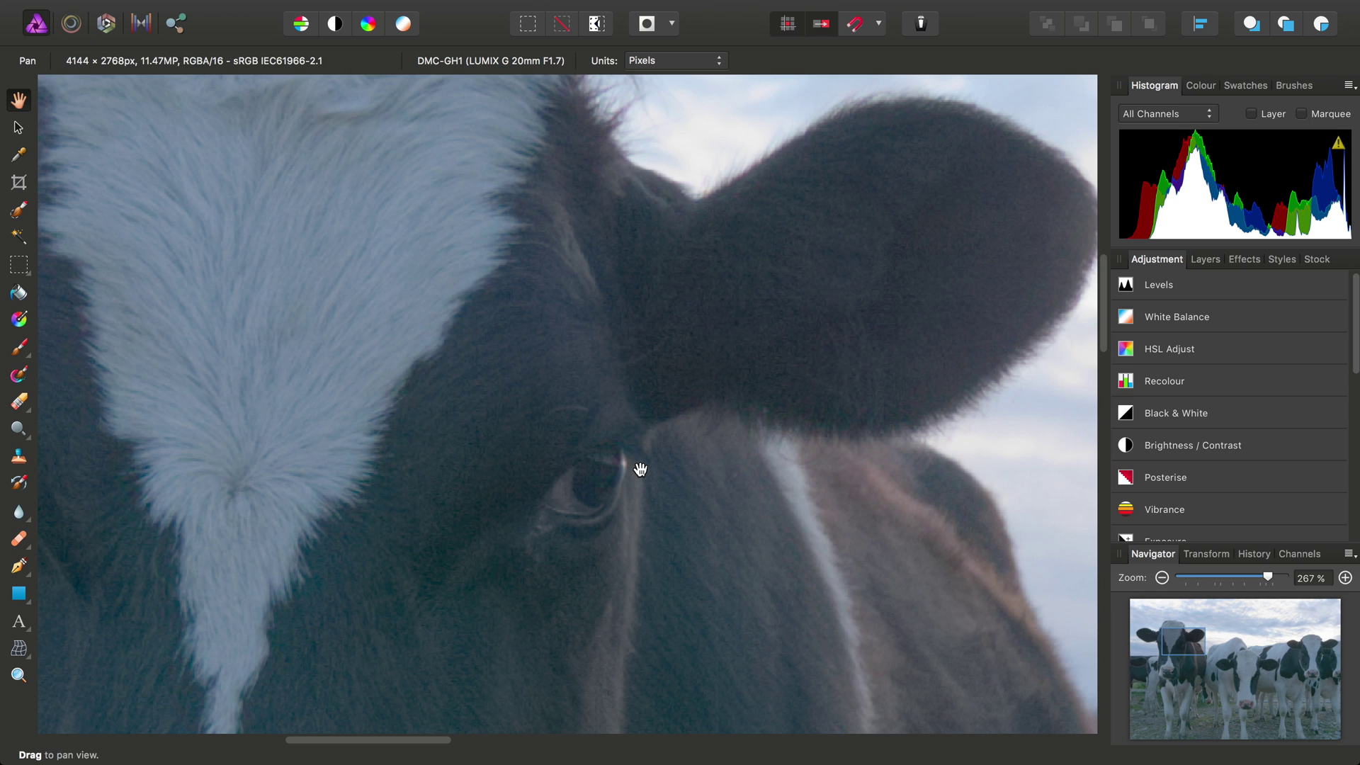
key(super+0)
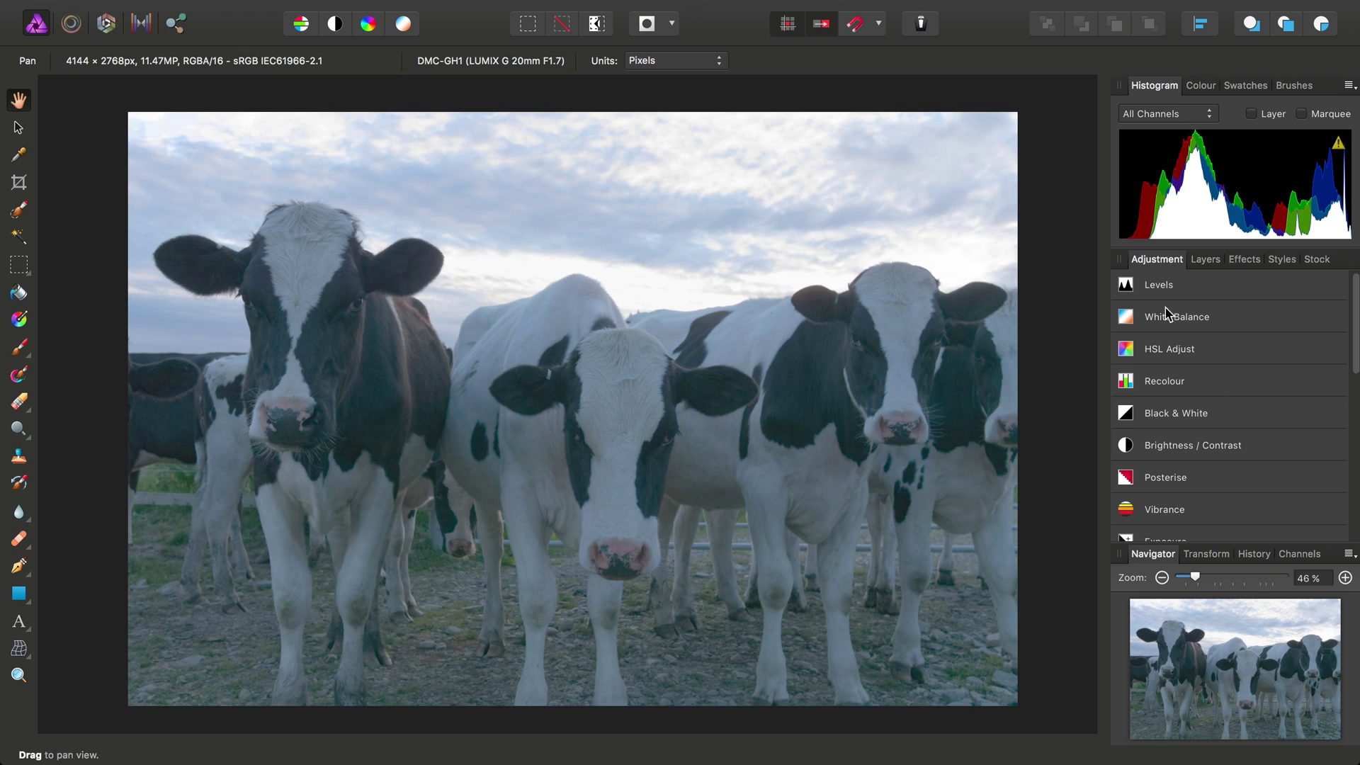
- Add a Brightness / Contrast adjustment layer above the Background and move its settings dialog over the upper part of the photo
click(1207, 260)
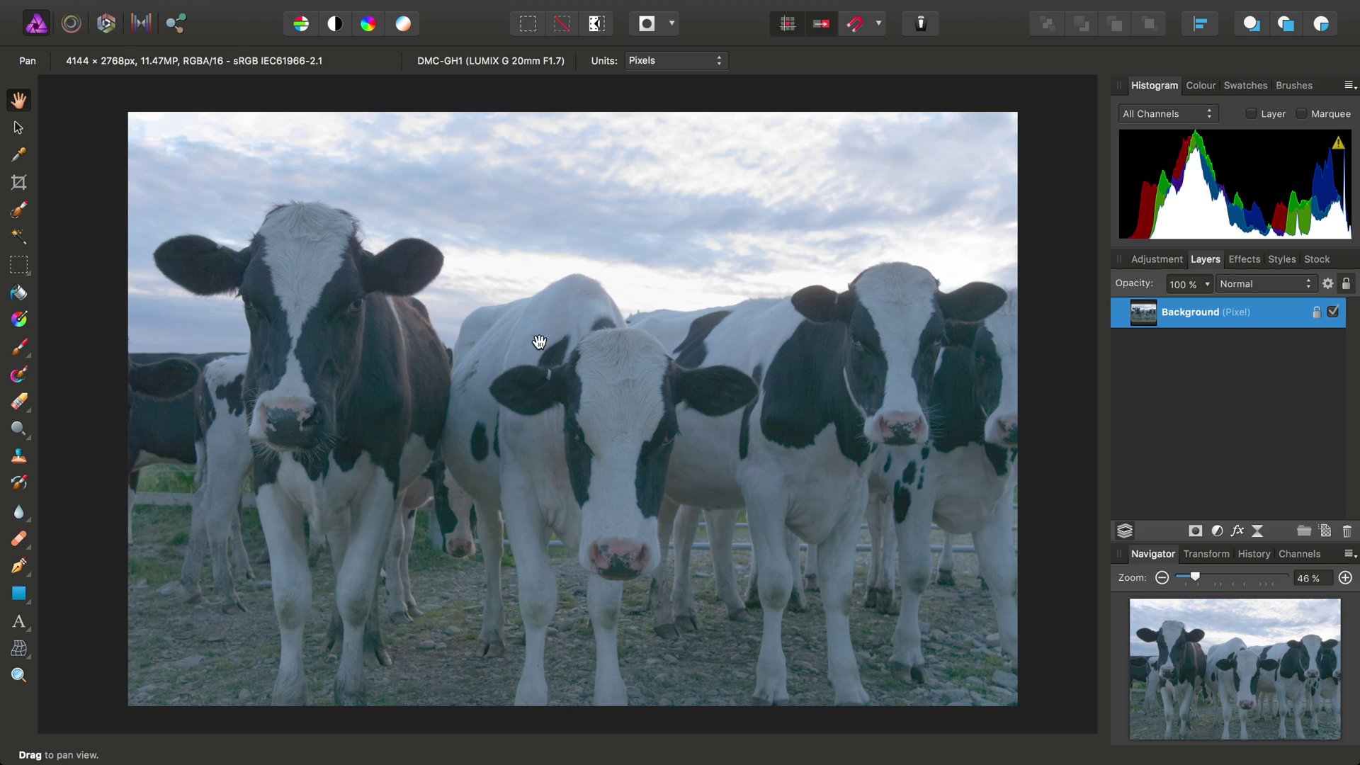
click(410, 10)
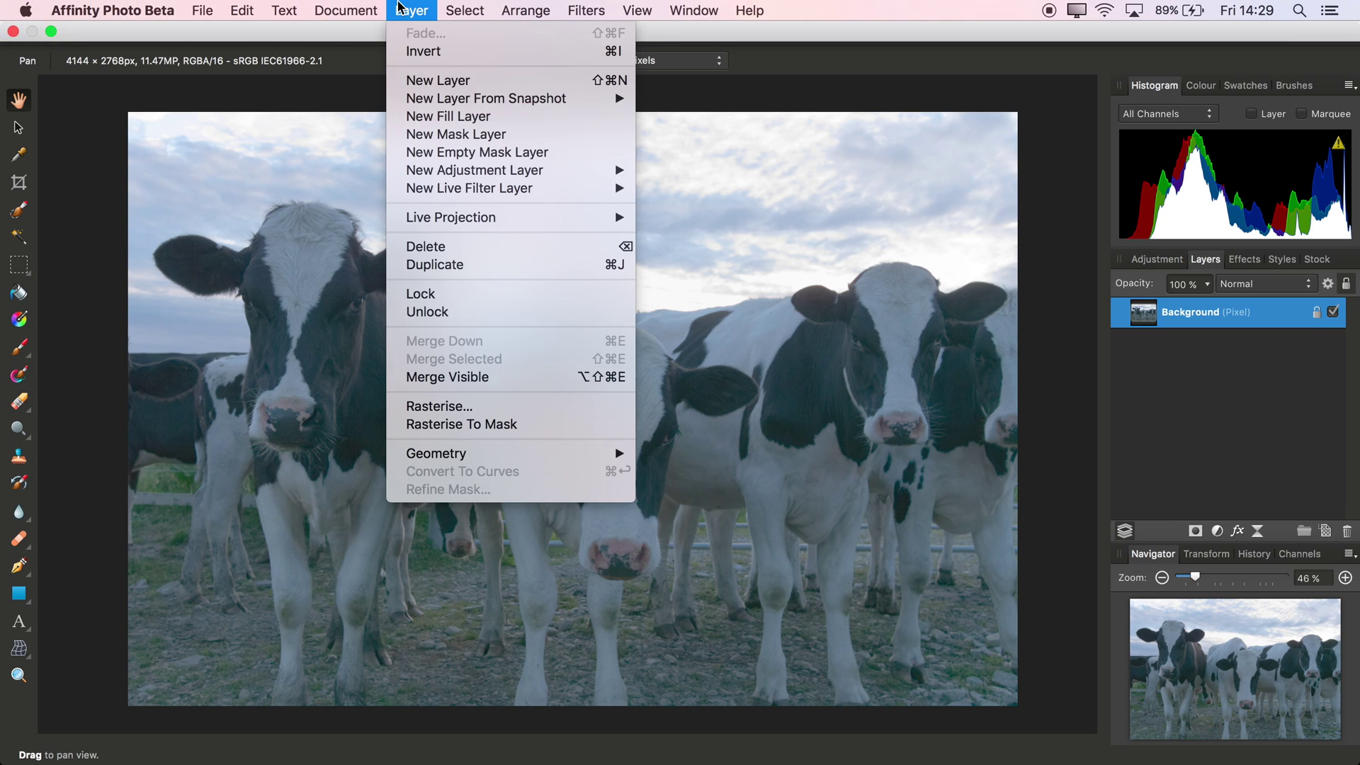
mouse_move(507, 175)
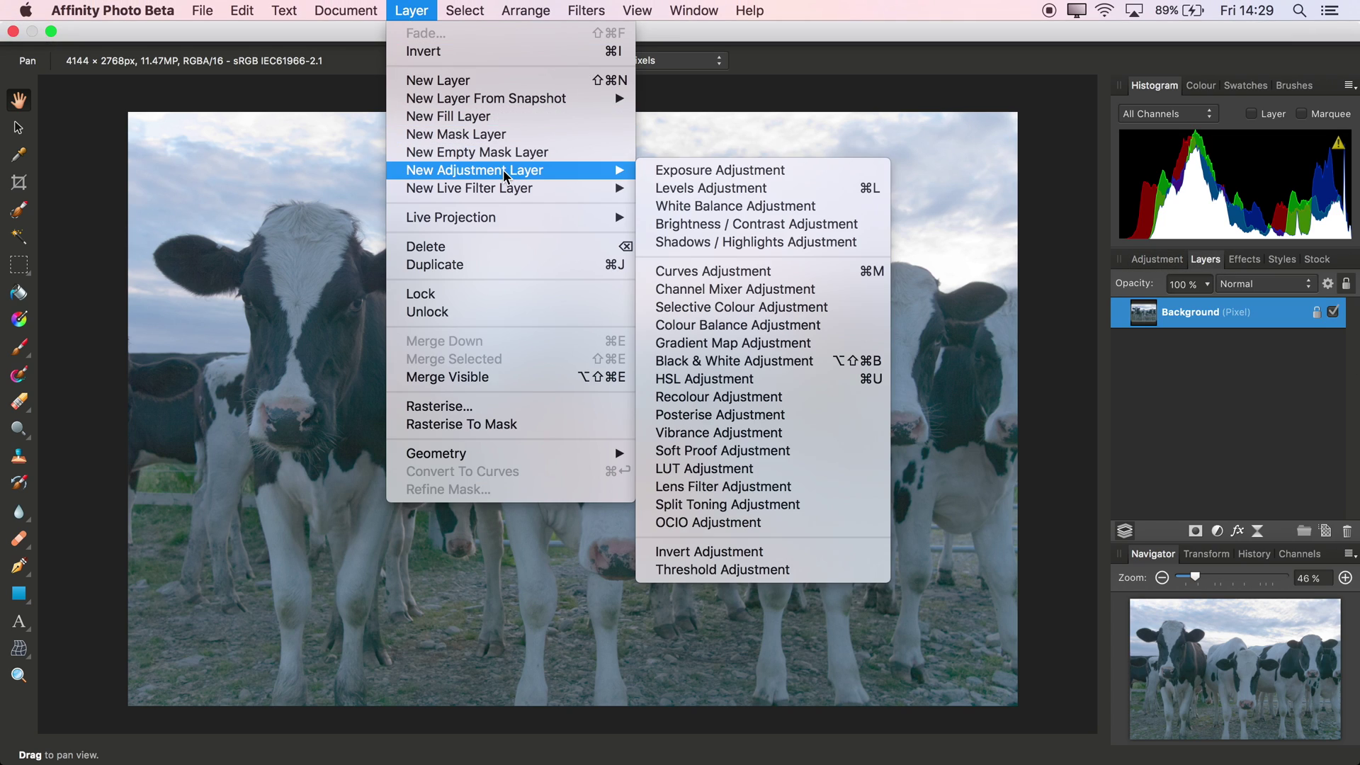
click(745, 225)
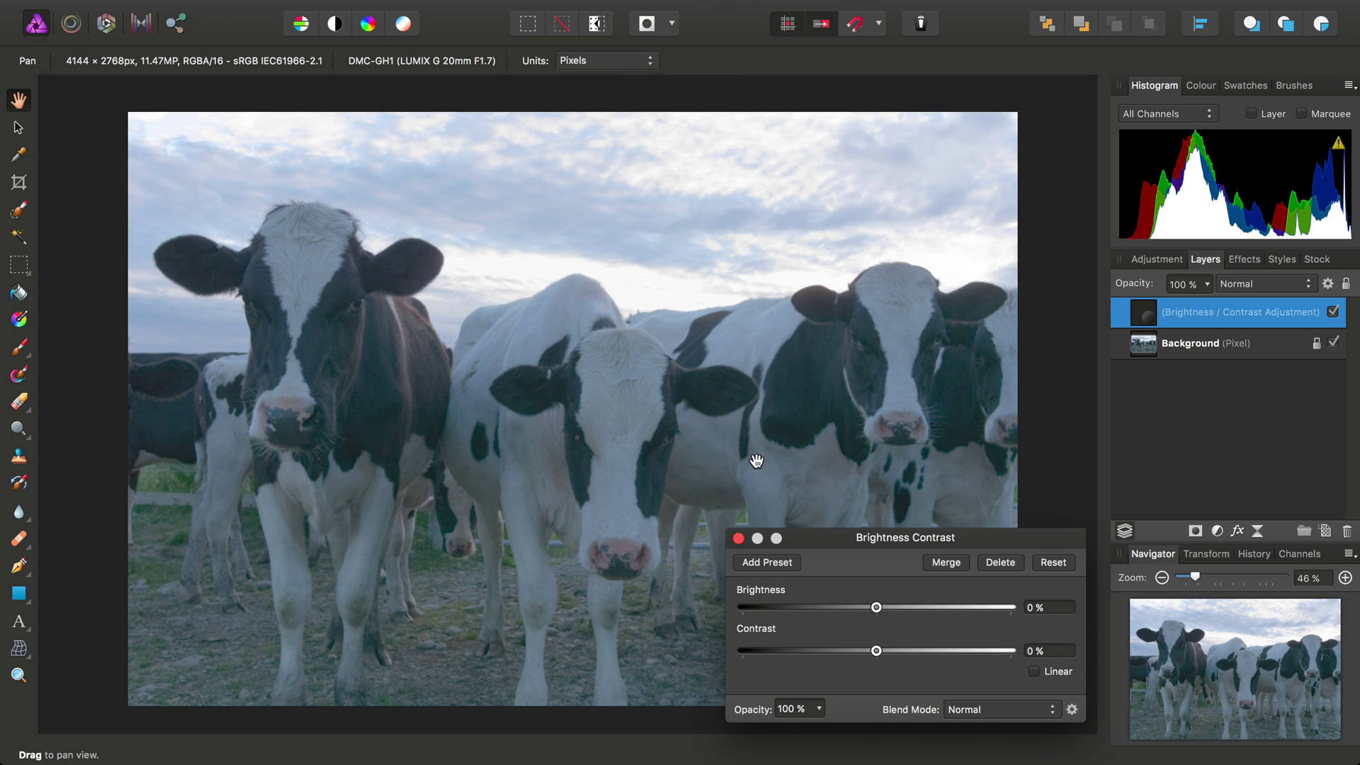
drag(920, 550, 811, 175)
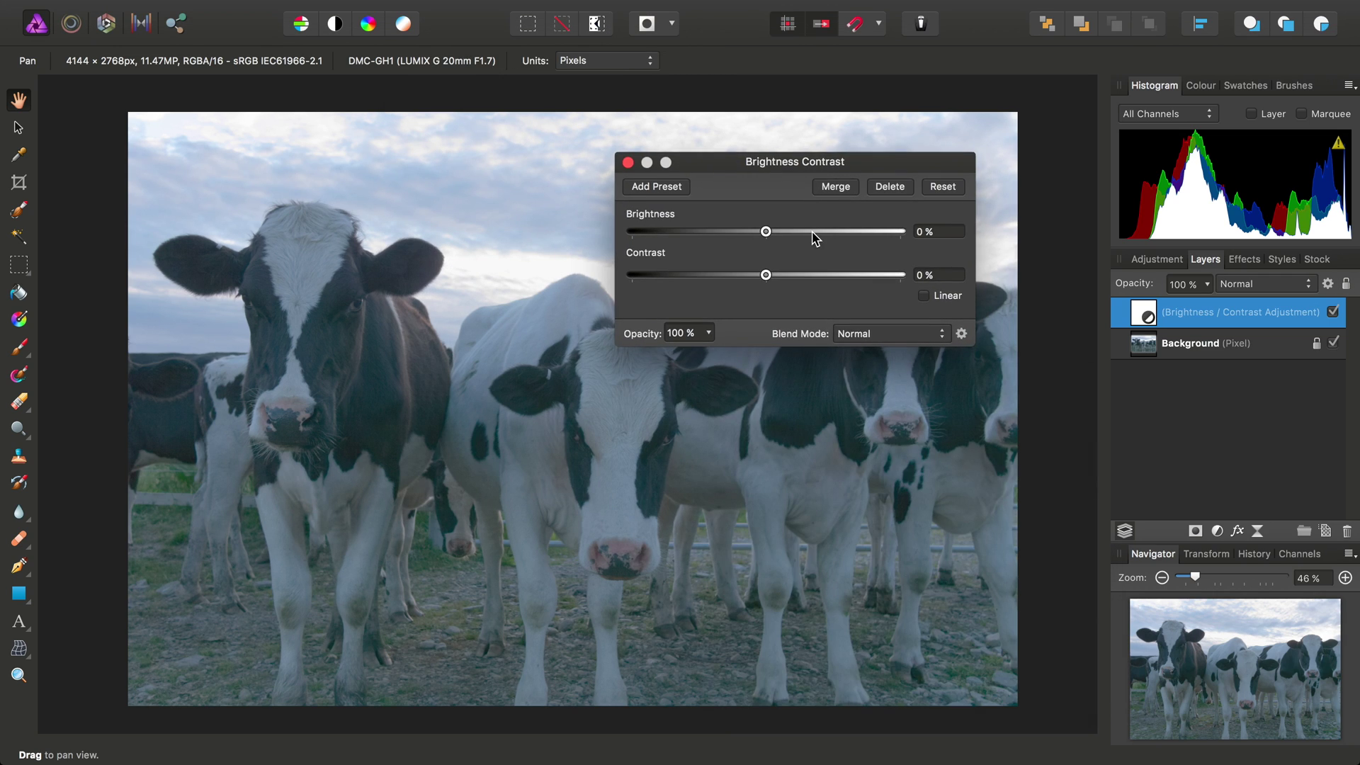
- Set the Brightness / Contrast adjustment to 14% brightness and 79% contrast, and close its settings
drag(766, 233, 783, 234)
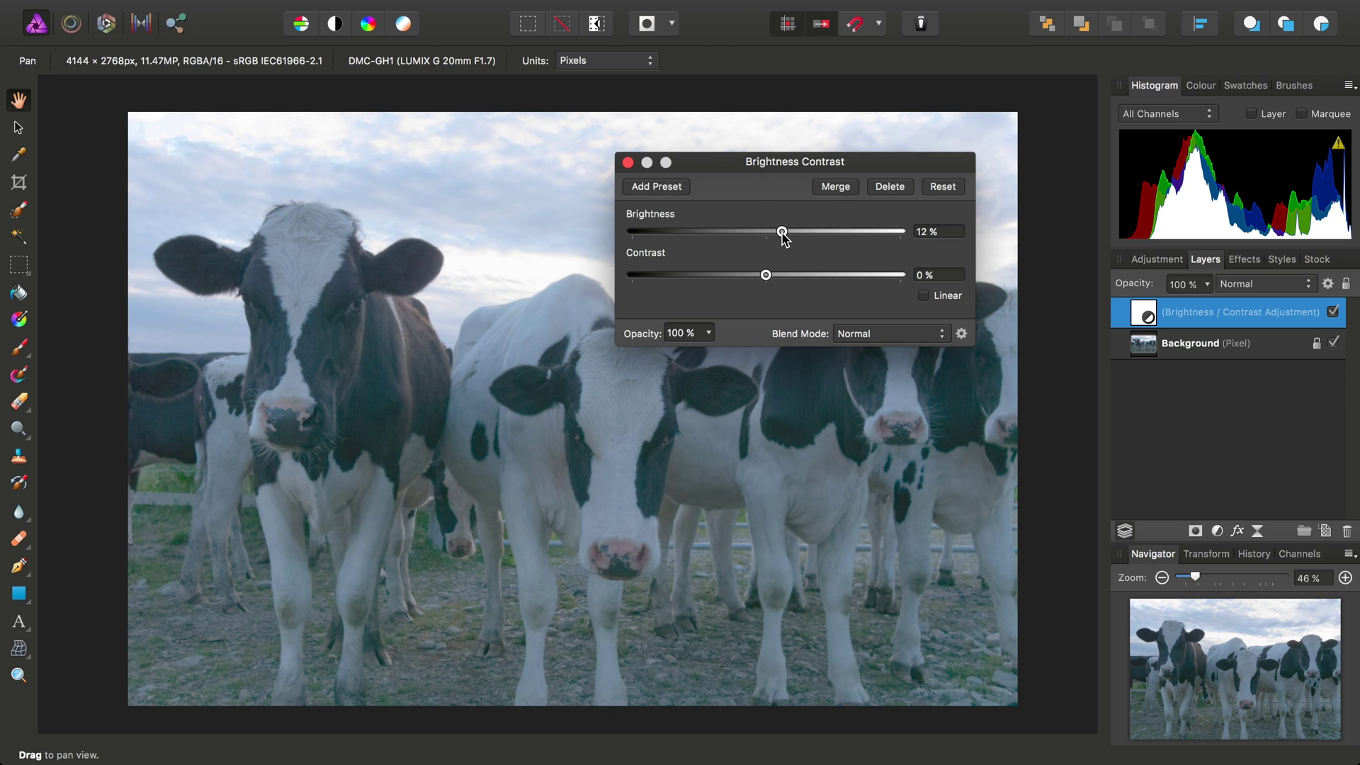
drag(769, 279, 871, 281)
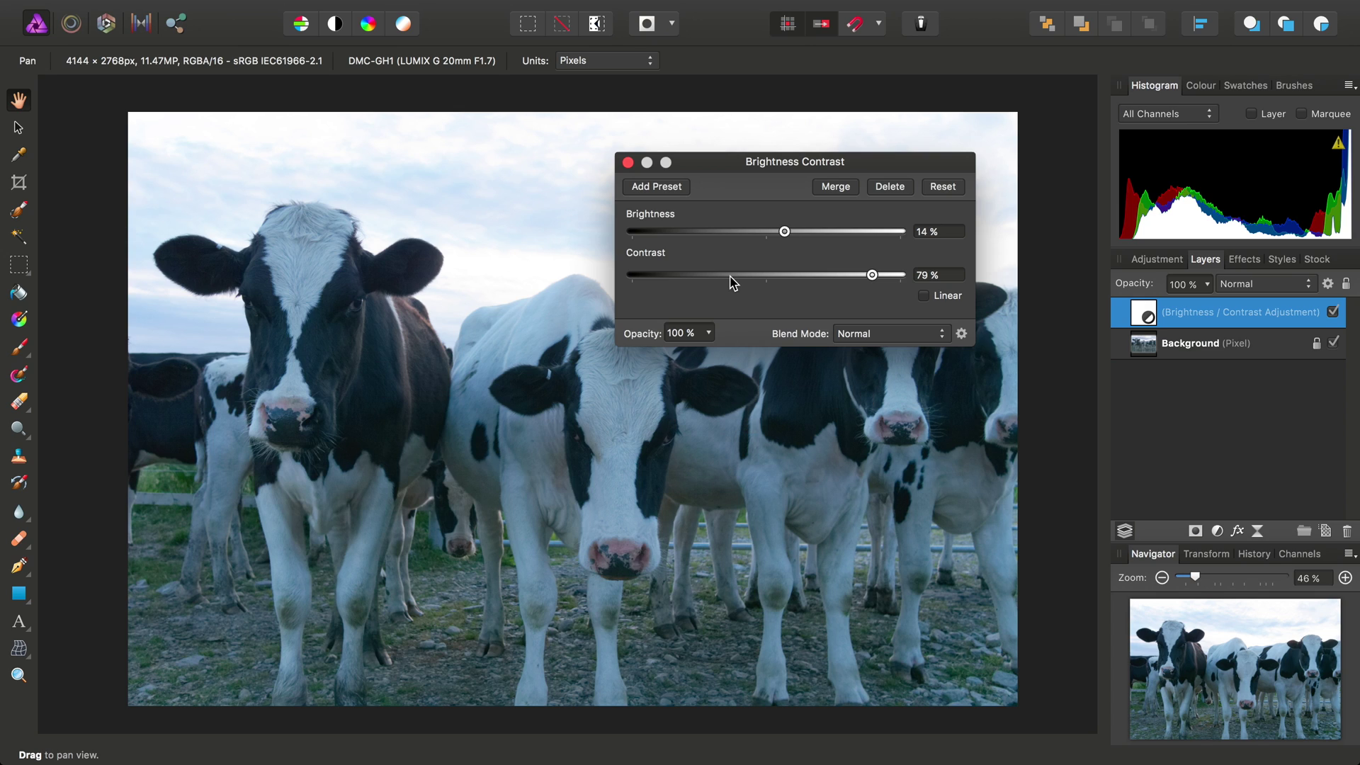
click(628, 162)
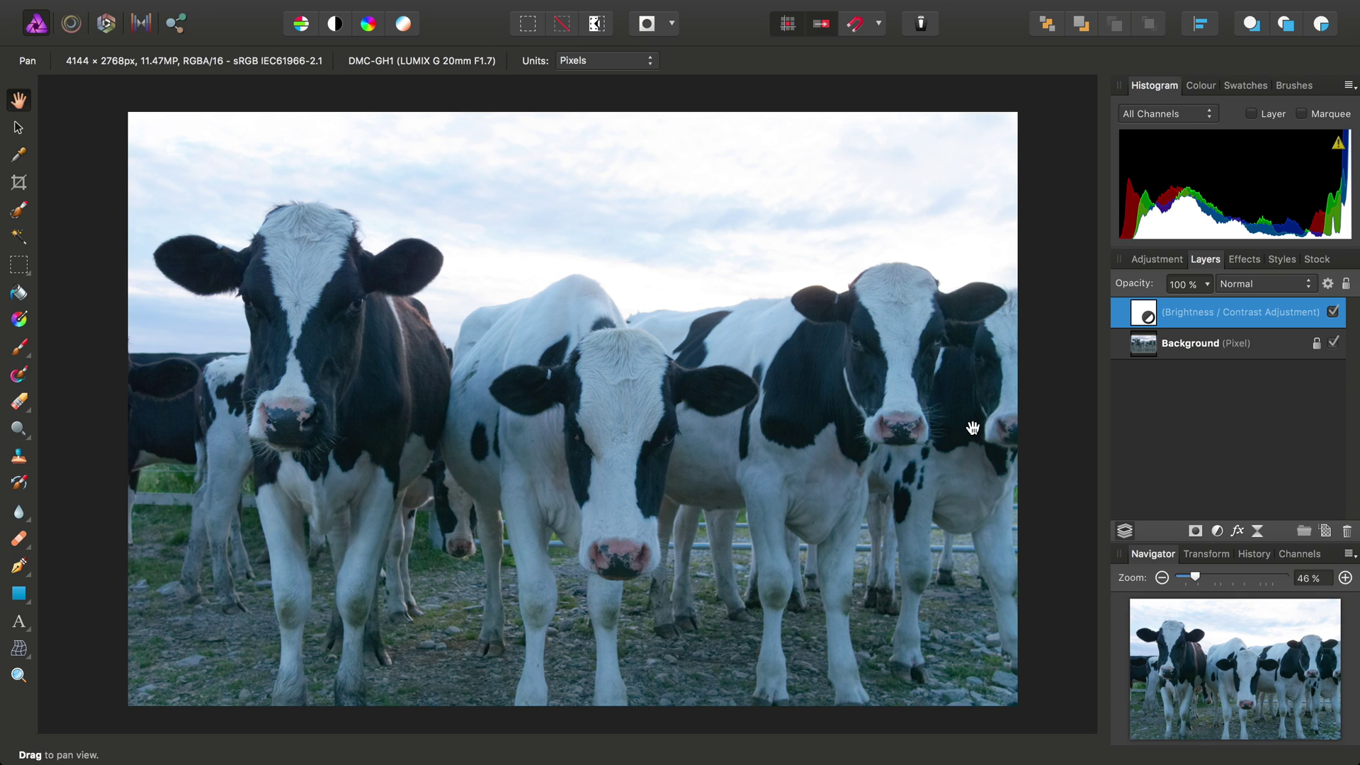
- In the adjustment's Blend Options, lower the source range's highlight end to 0% output and add a curve node at 41% in, 91% out
click(1329, 285)
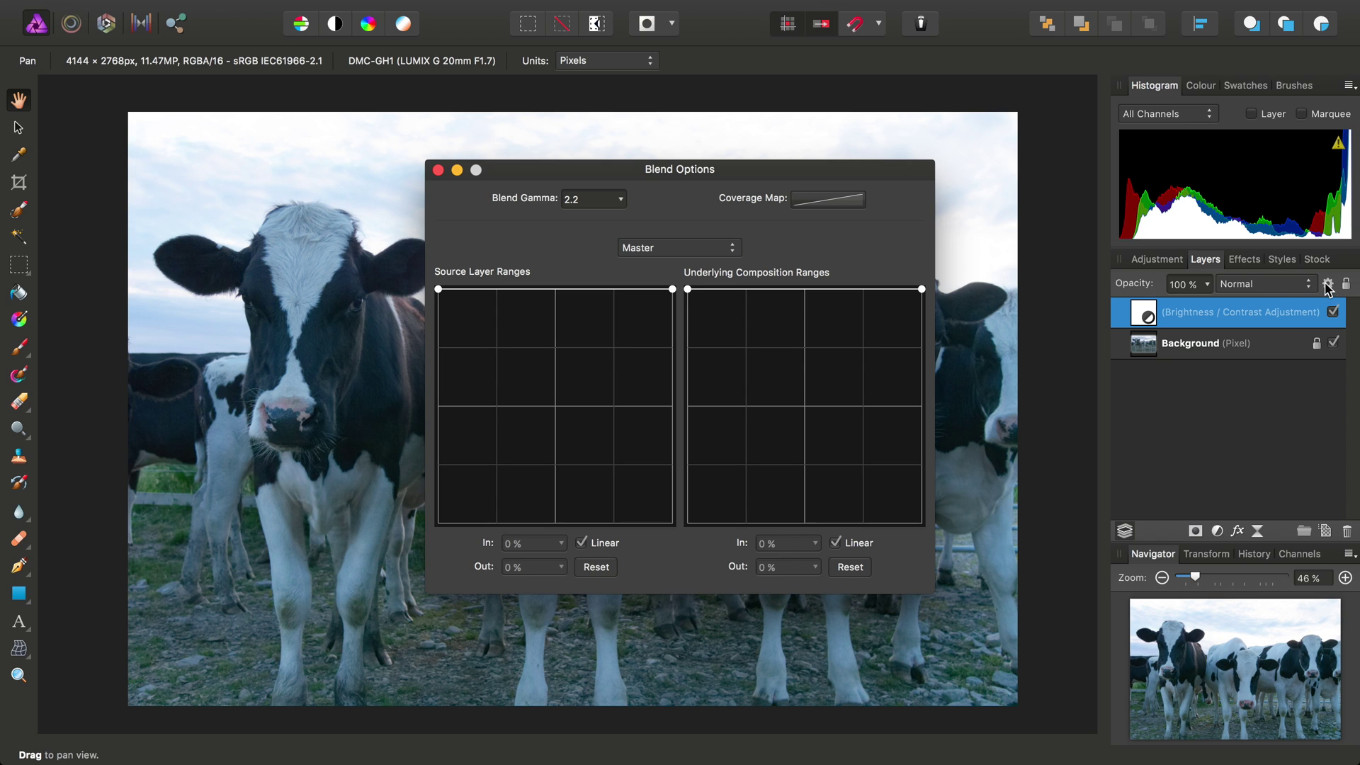
drag(705, 177, 1095, 46)
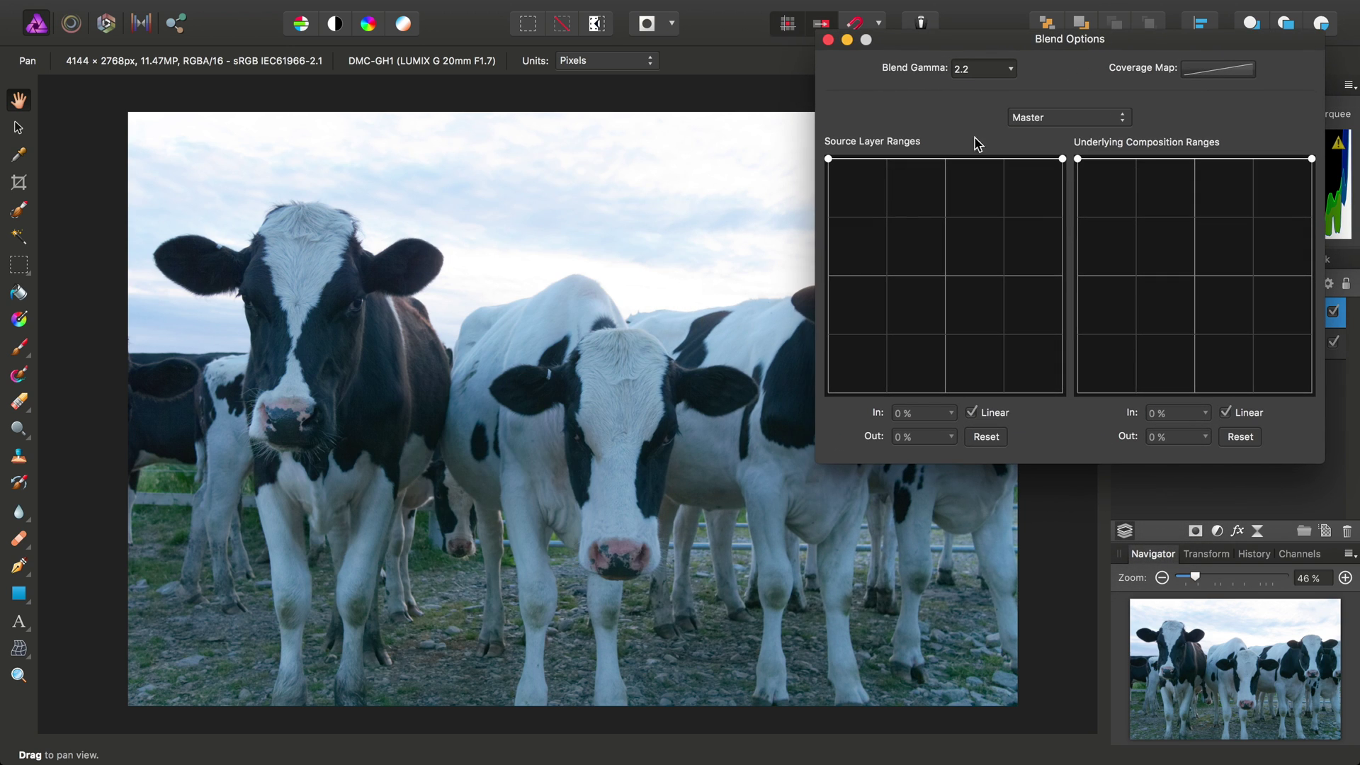
drag(1065, 161, 1111, 408)
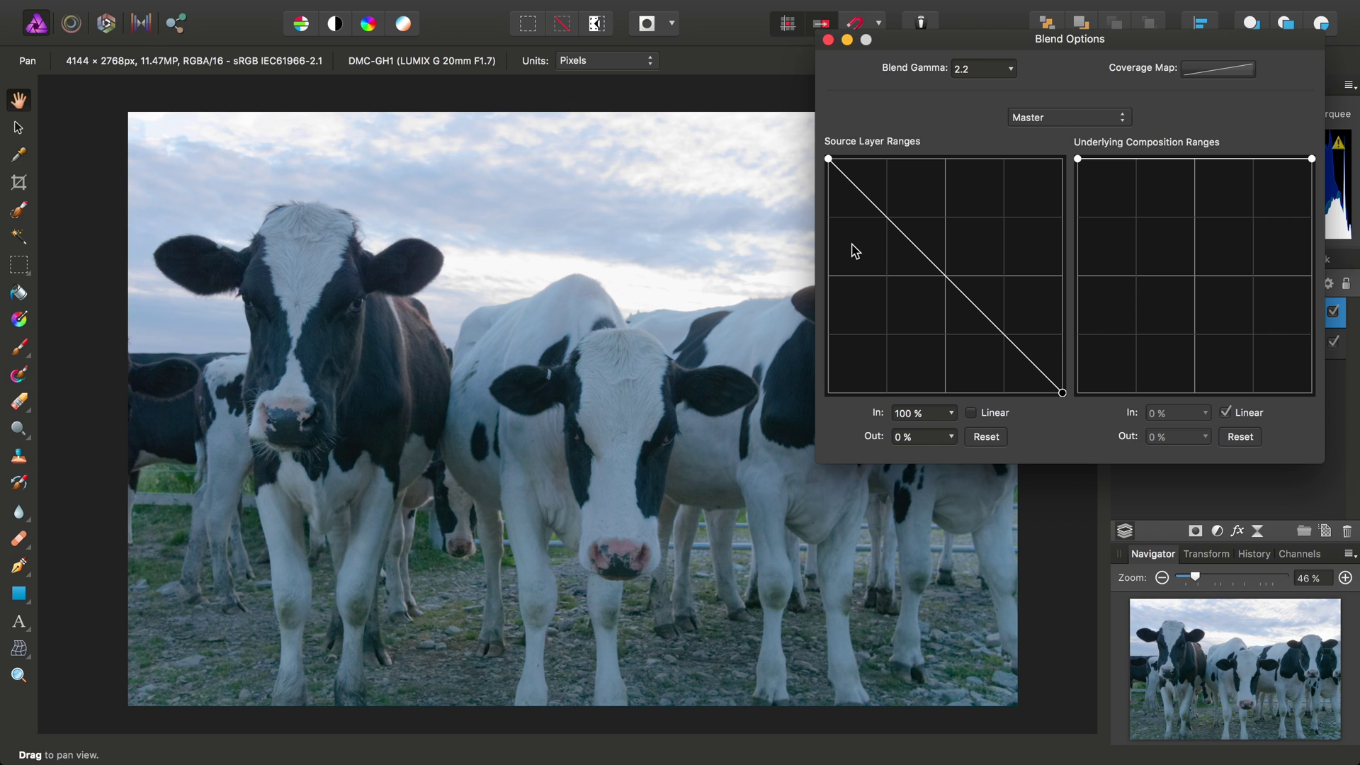
drag(894, 226, 903, 183)
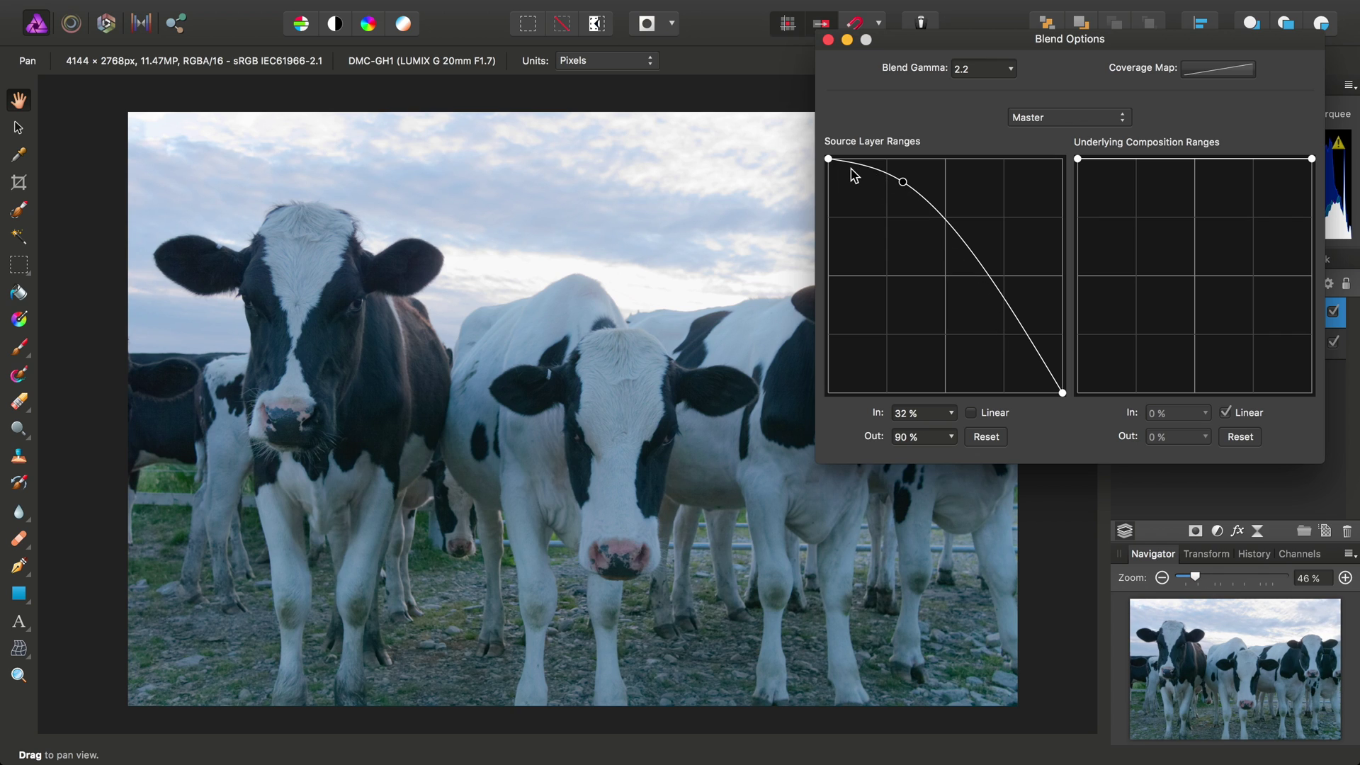
drag(903, 186, 927, 183)
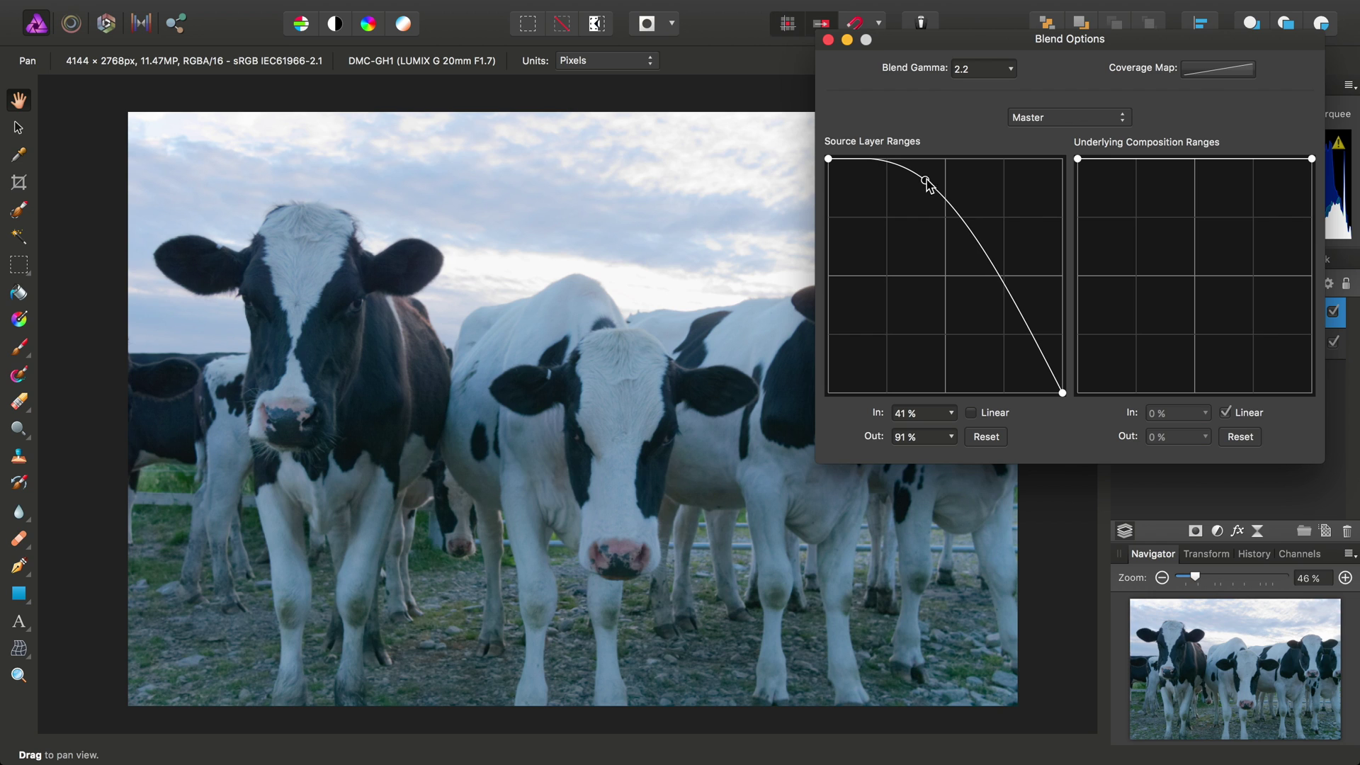
drag(938, 71, 753, 131)
click(639, 105)
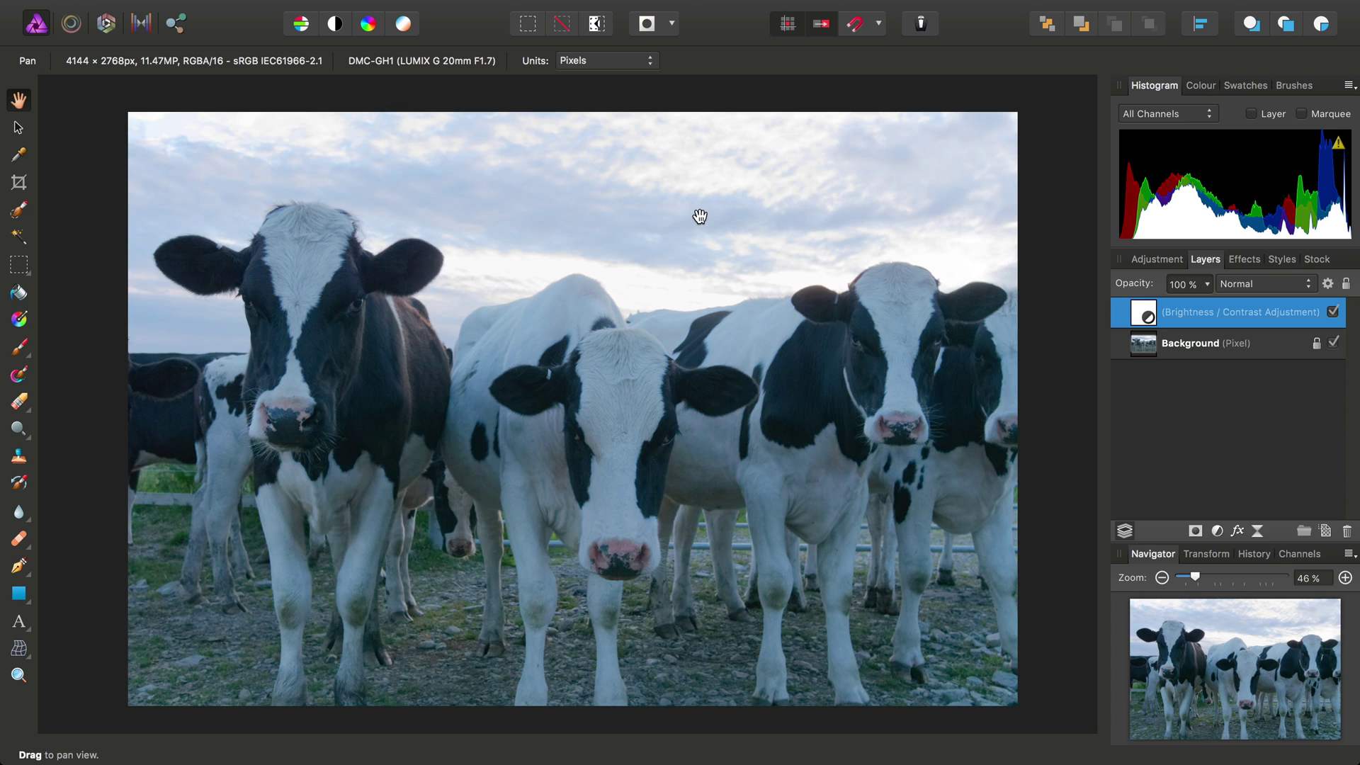
- Compare the photo with and without the Brightness / Contrast adjustment, both in full view and close up on the sky
click(1333, 313)
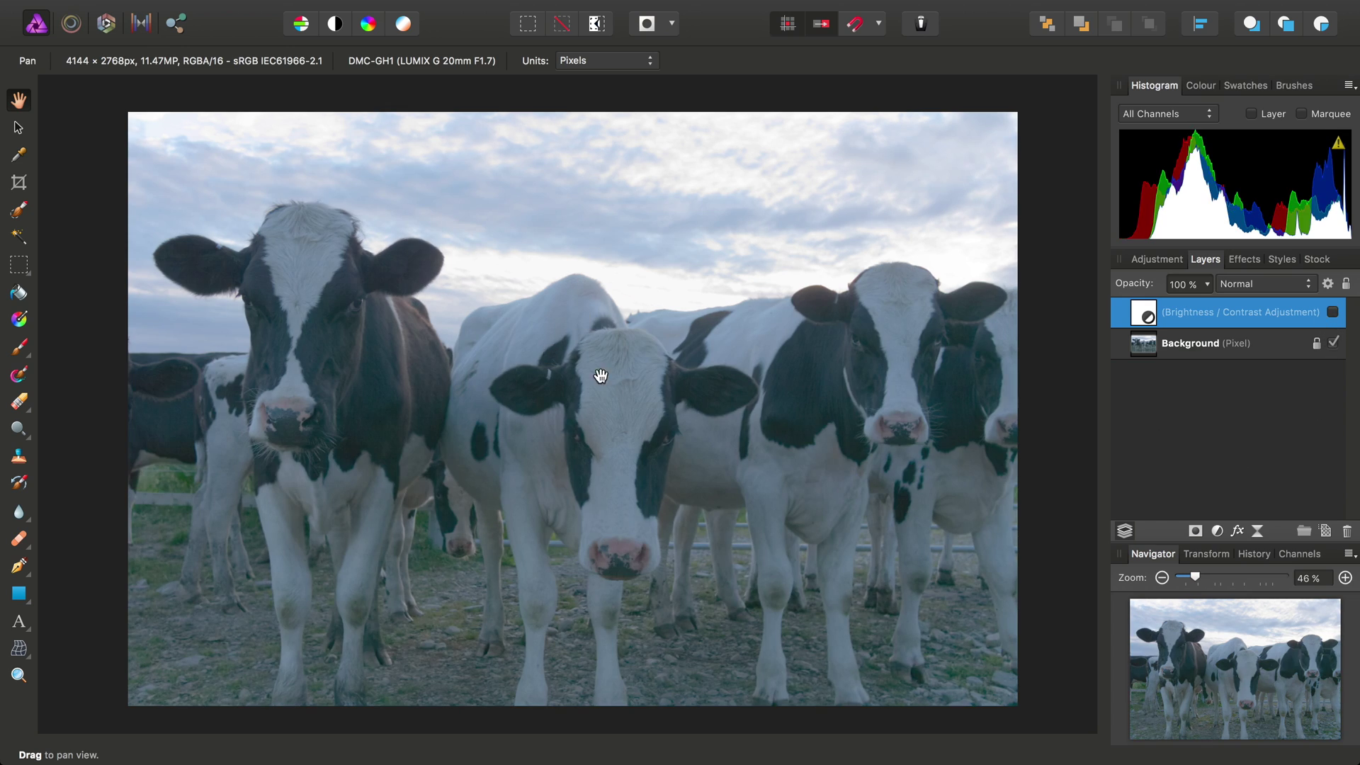
click(1331, 313)
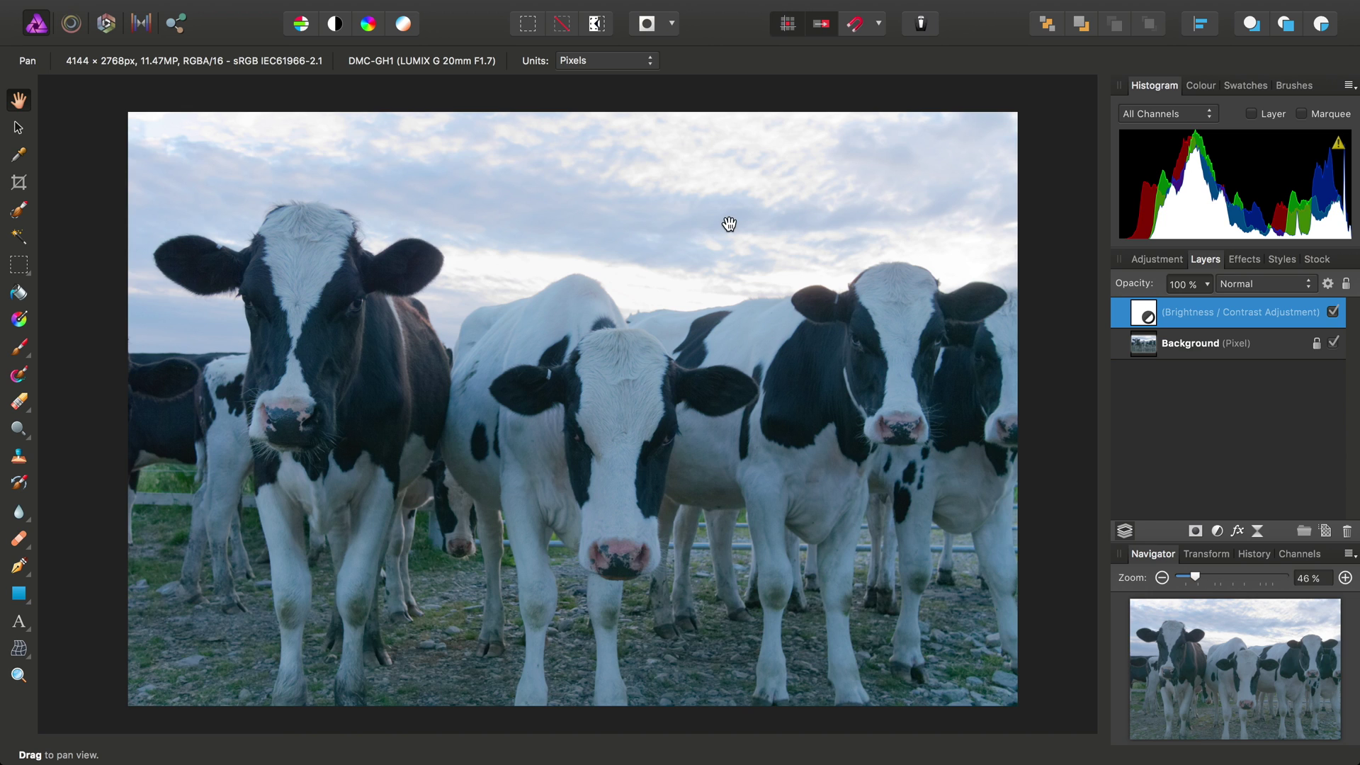
scroll(730, 224, up, 6)
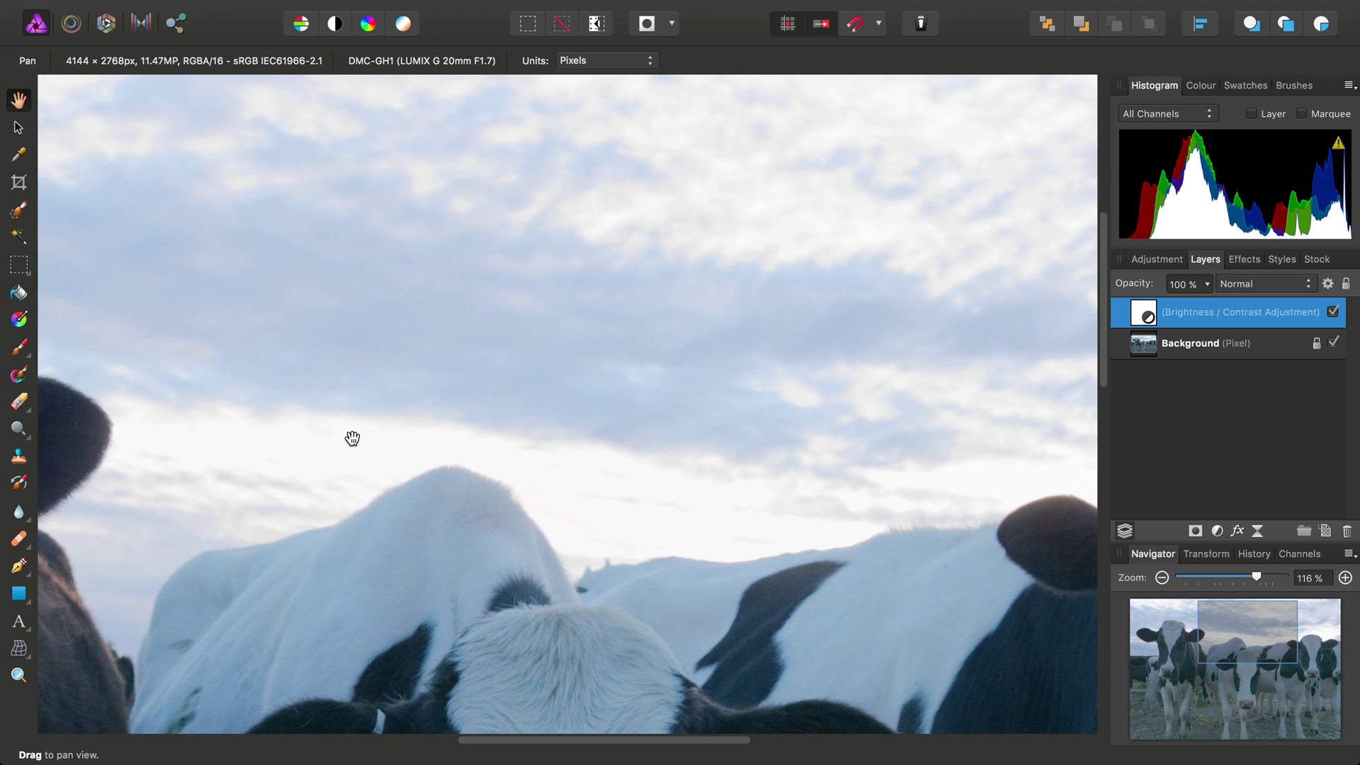
drag(752, 426, 885, 488)
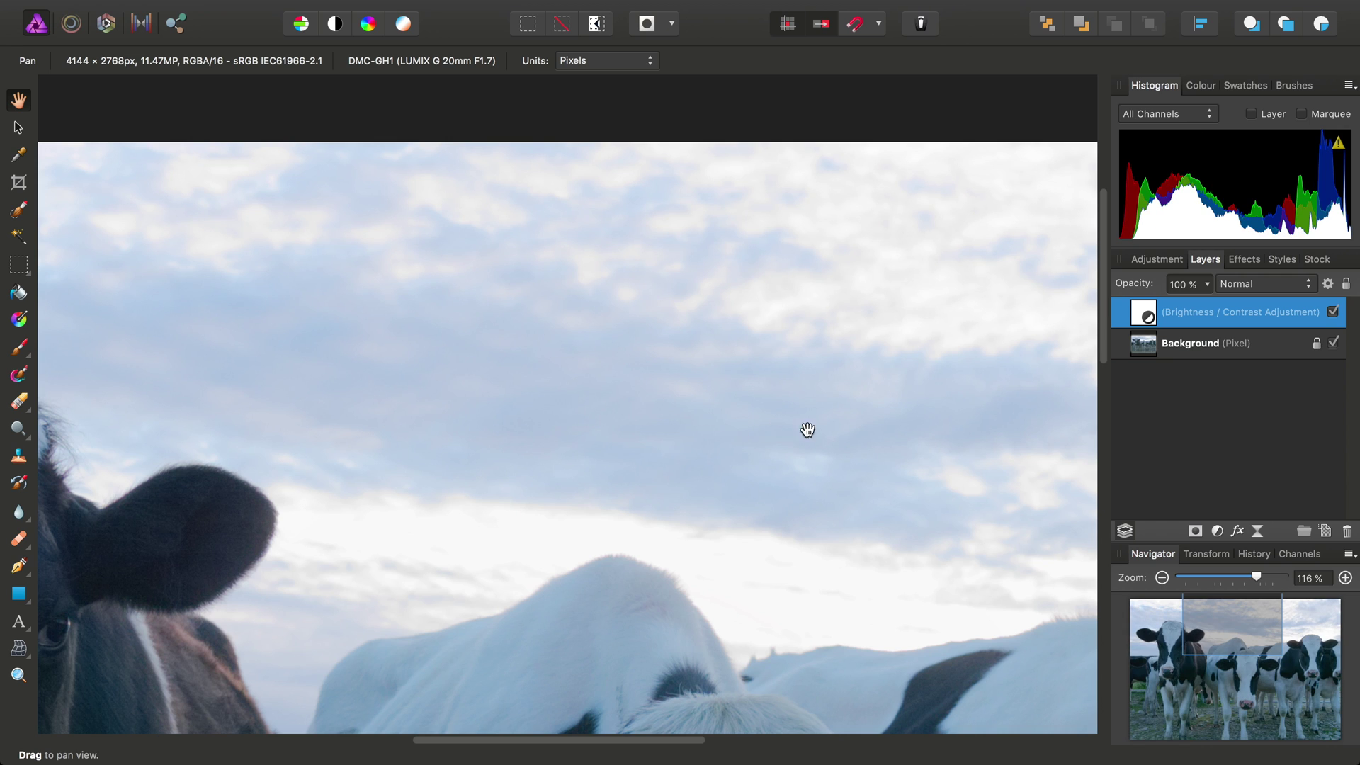
click(1334, 313)
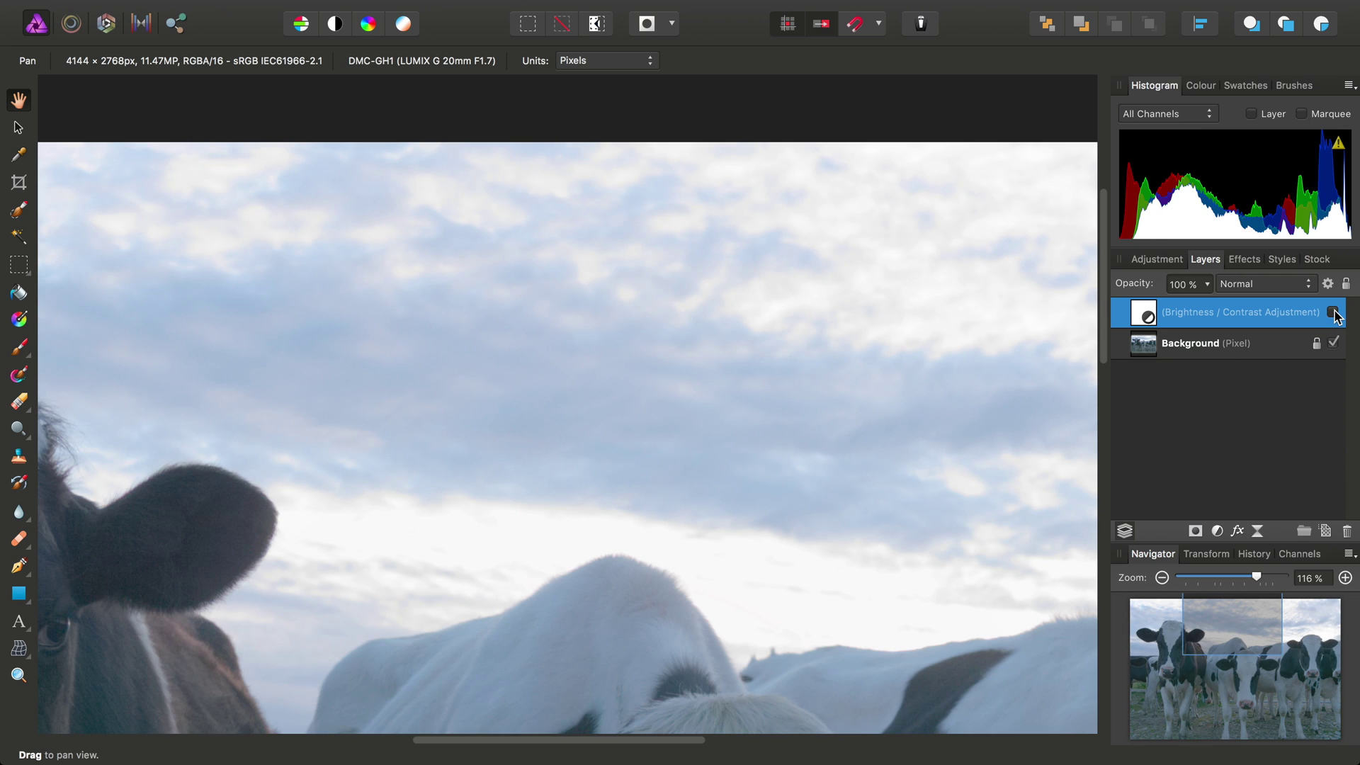
drag(574, 455, 283, 248)
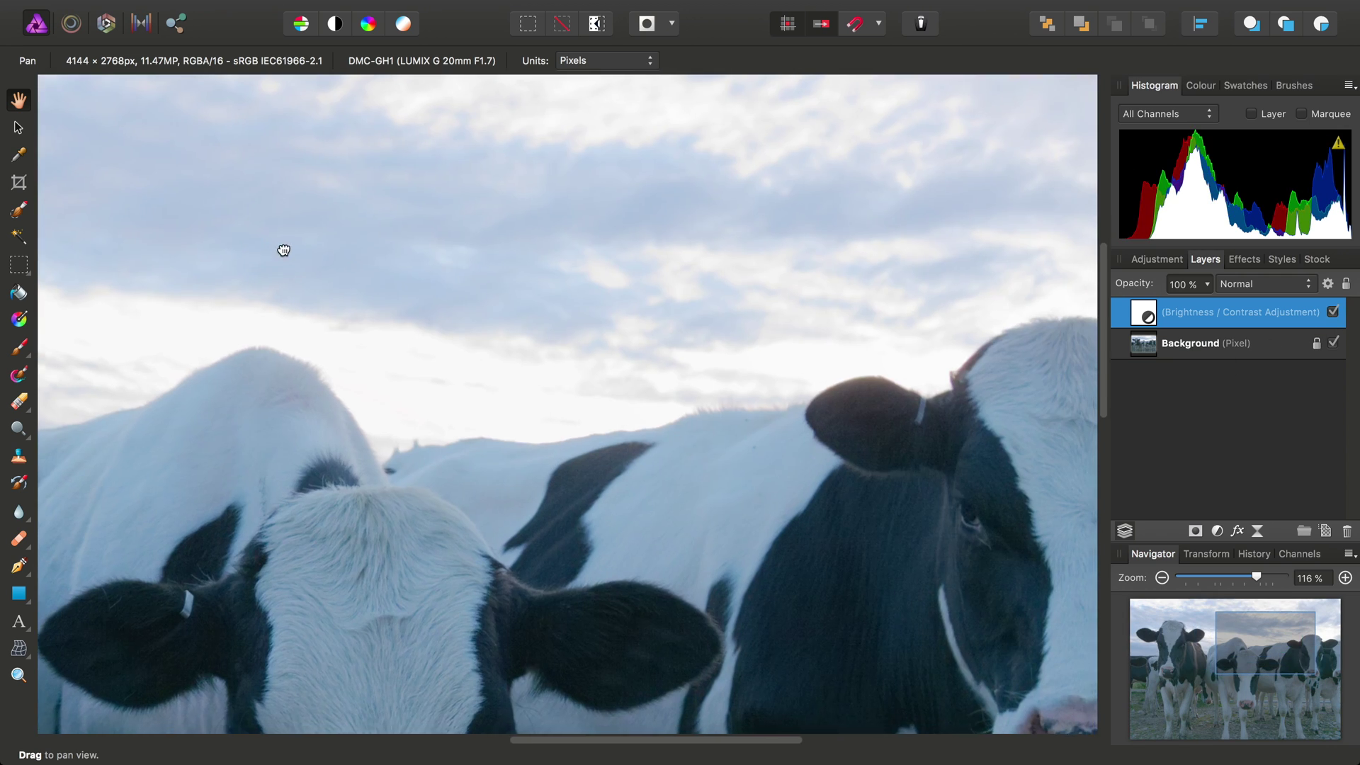
scroll(474, 288, down, 5)
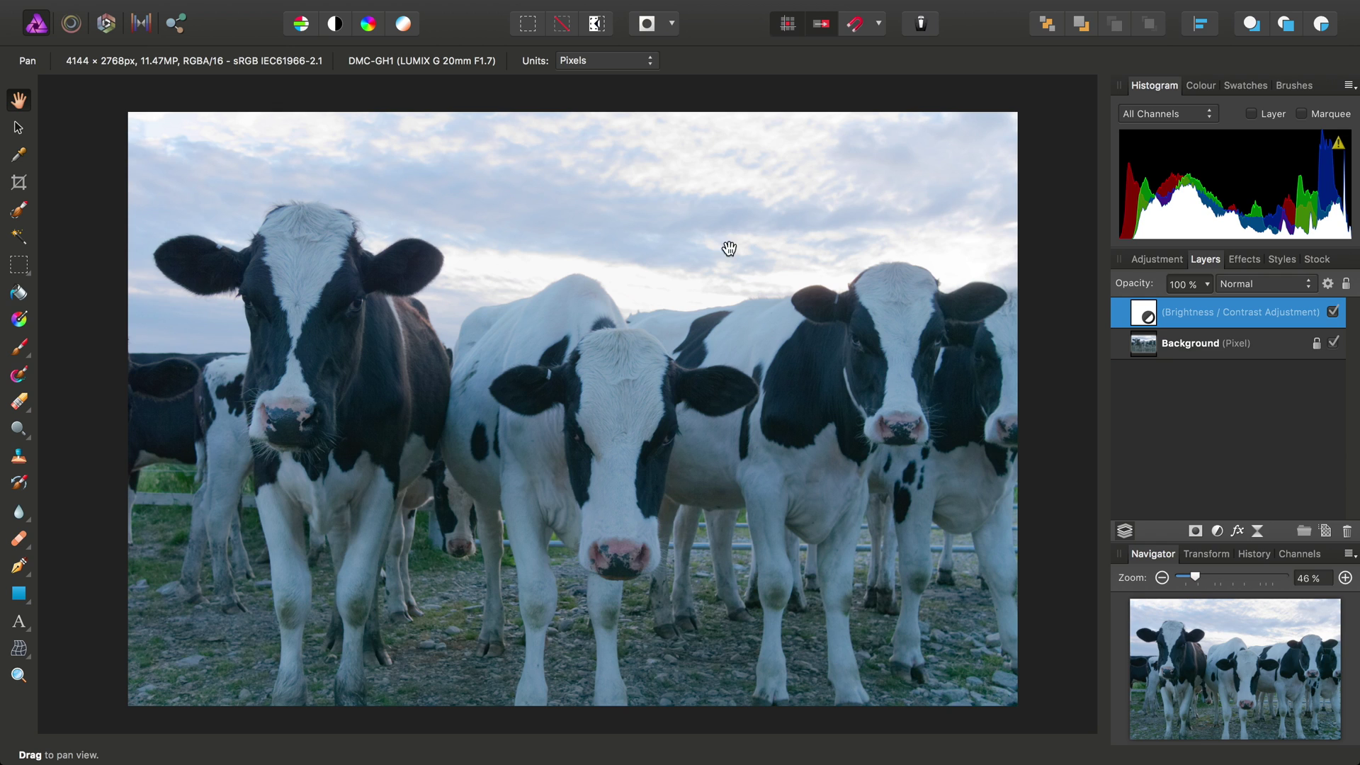
- Add a White Balance adjustment layer above the Brightness / Contrast layer and shift the colours towards warmer tones
mouse_move(482, 7)
click(411, 10)
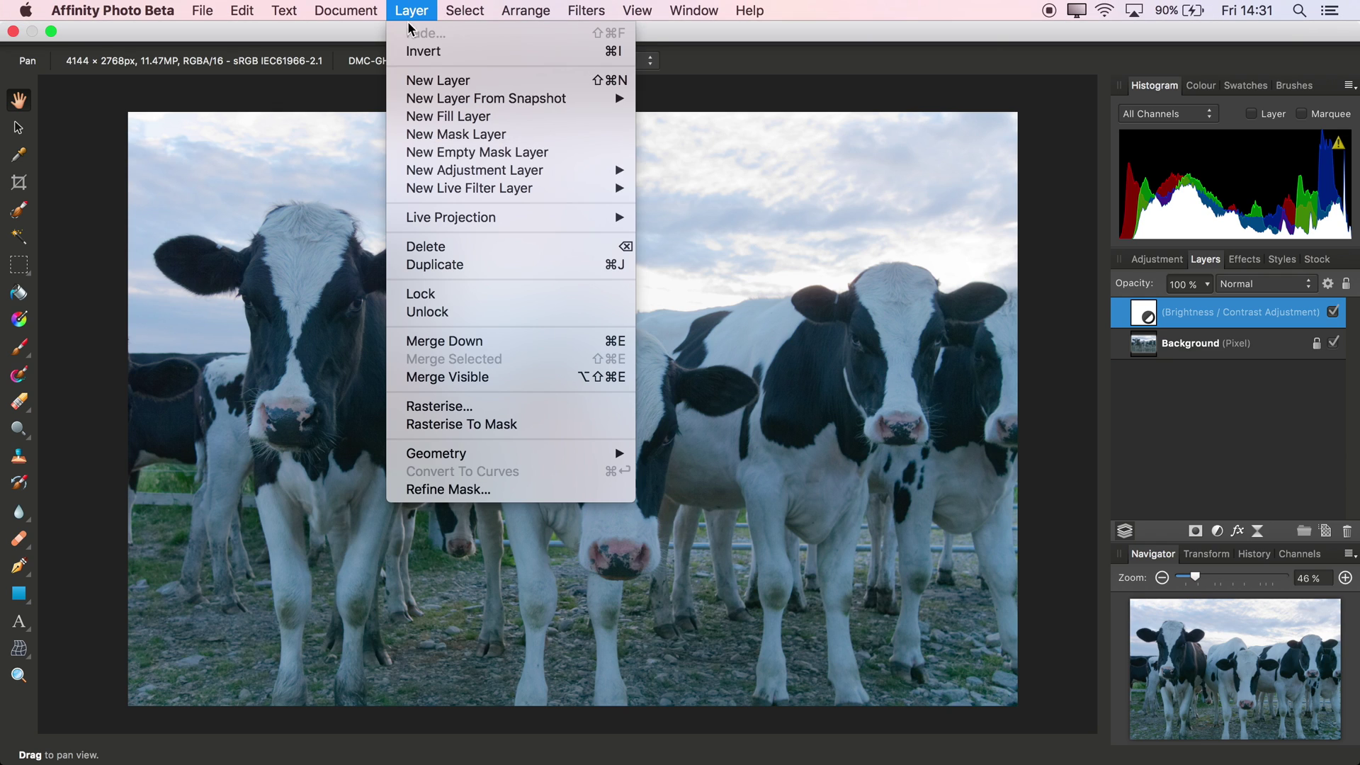
mouse_move(538, 170)
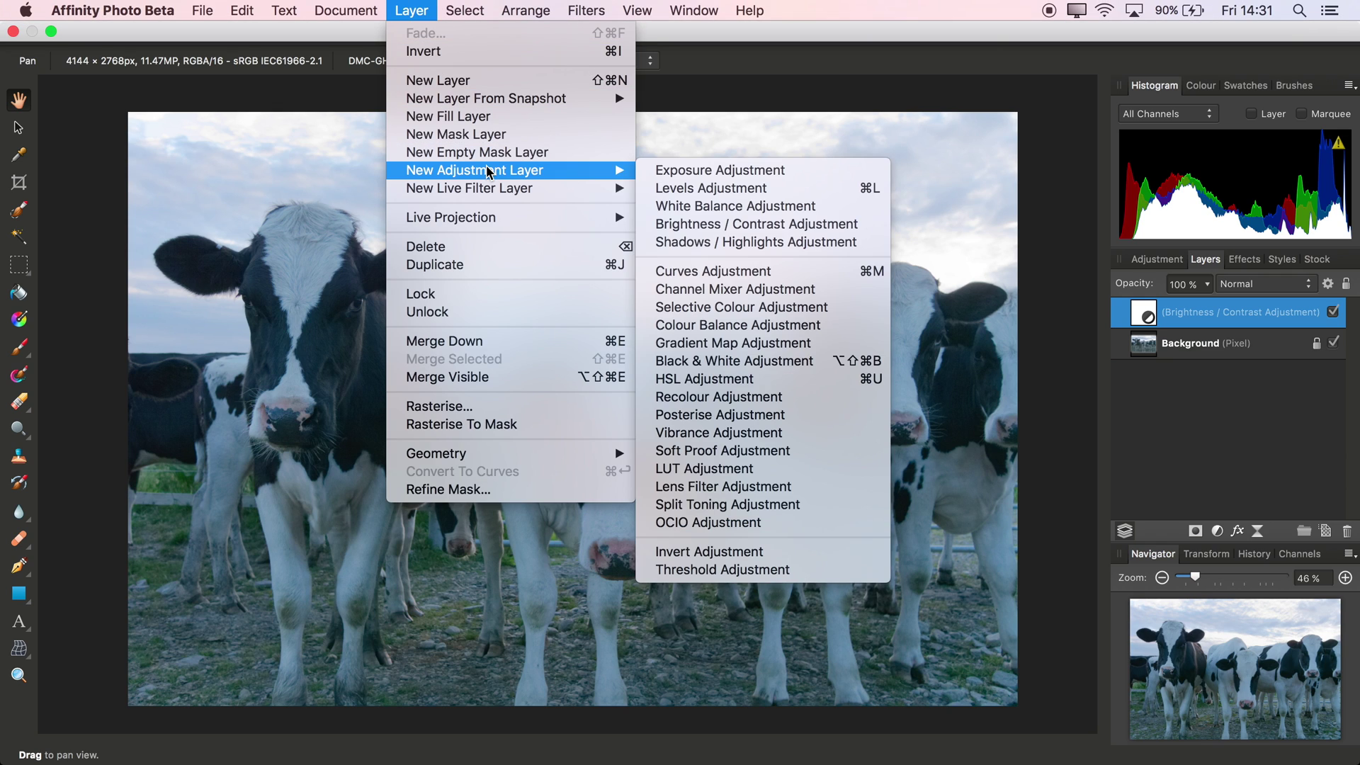
click(760, 211)
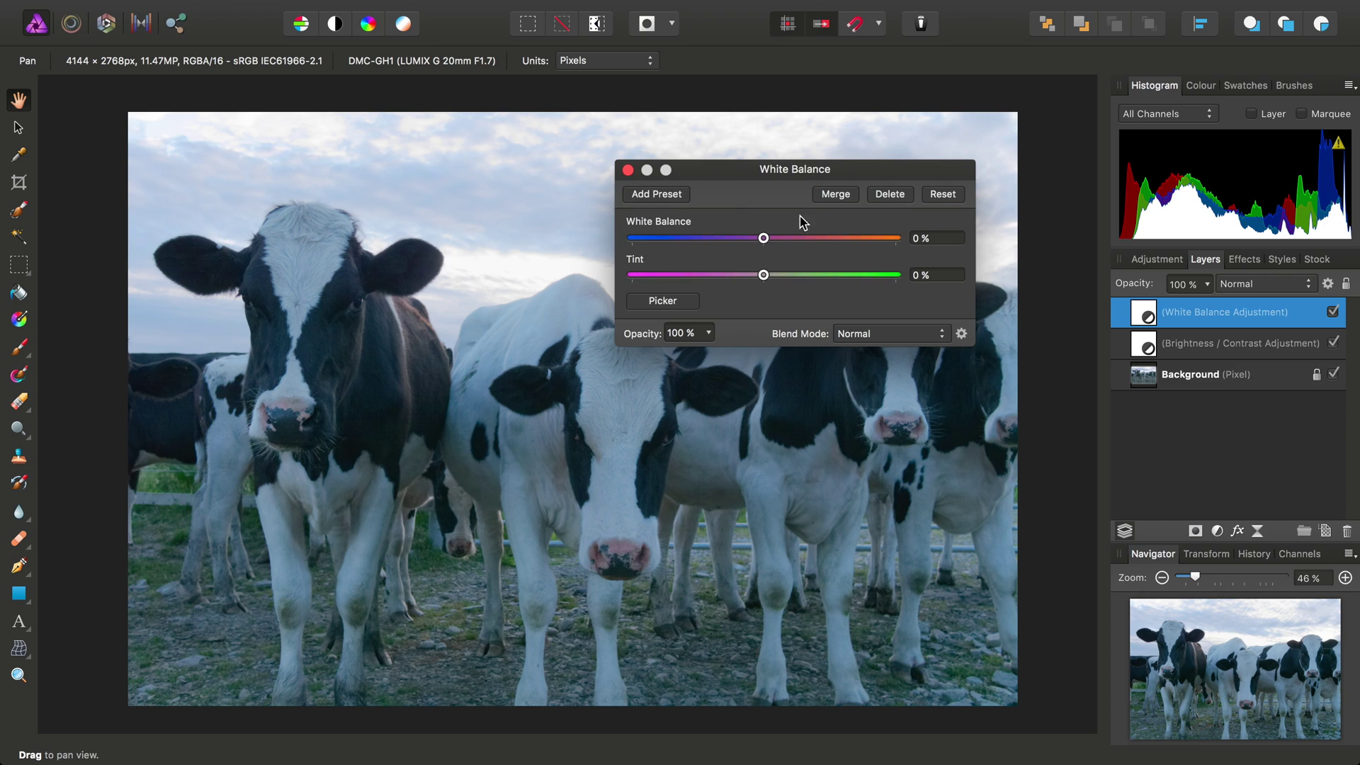
drag(781, 248, 786, 249)
drag(796, 184, 996, 184)
click(826, 169)
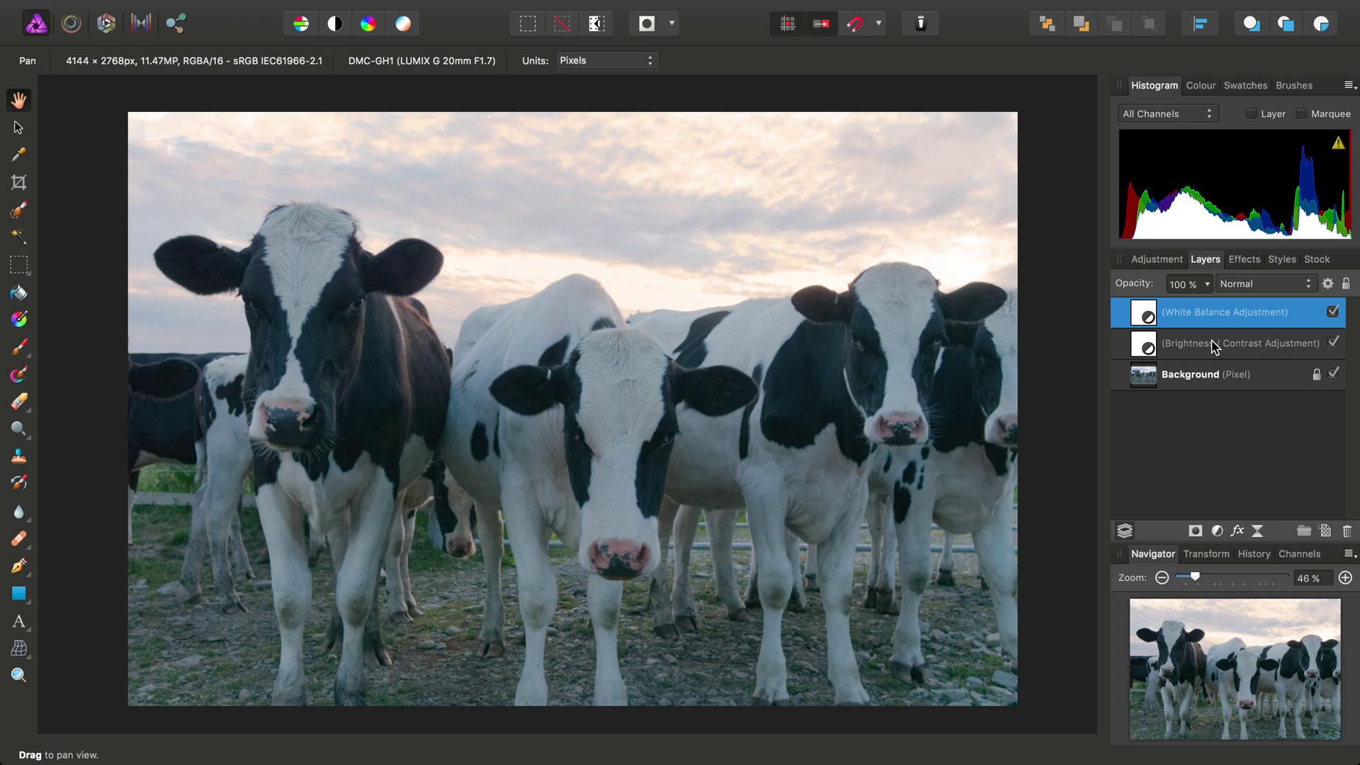
- Add a live Unsharp Mask filter to the Background layer and move its settings dialog over the upper part of the photo
click(1148, 383)
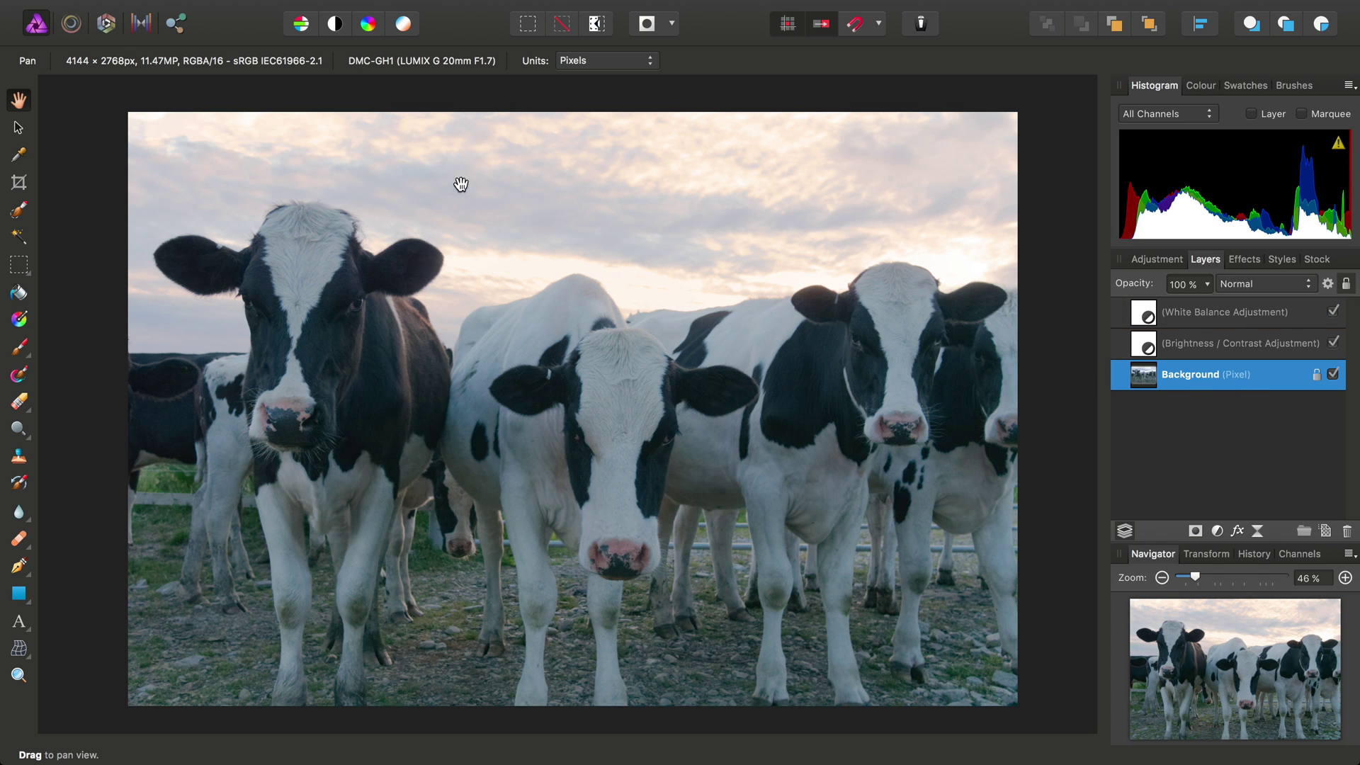
click(421, 9)
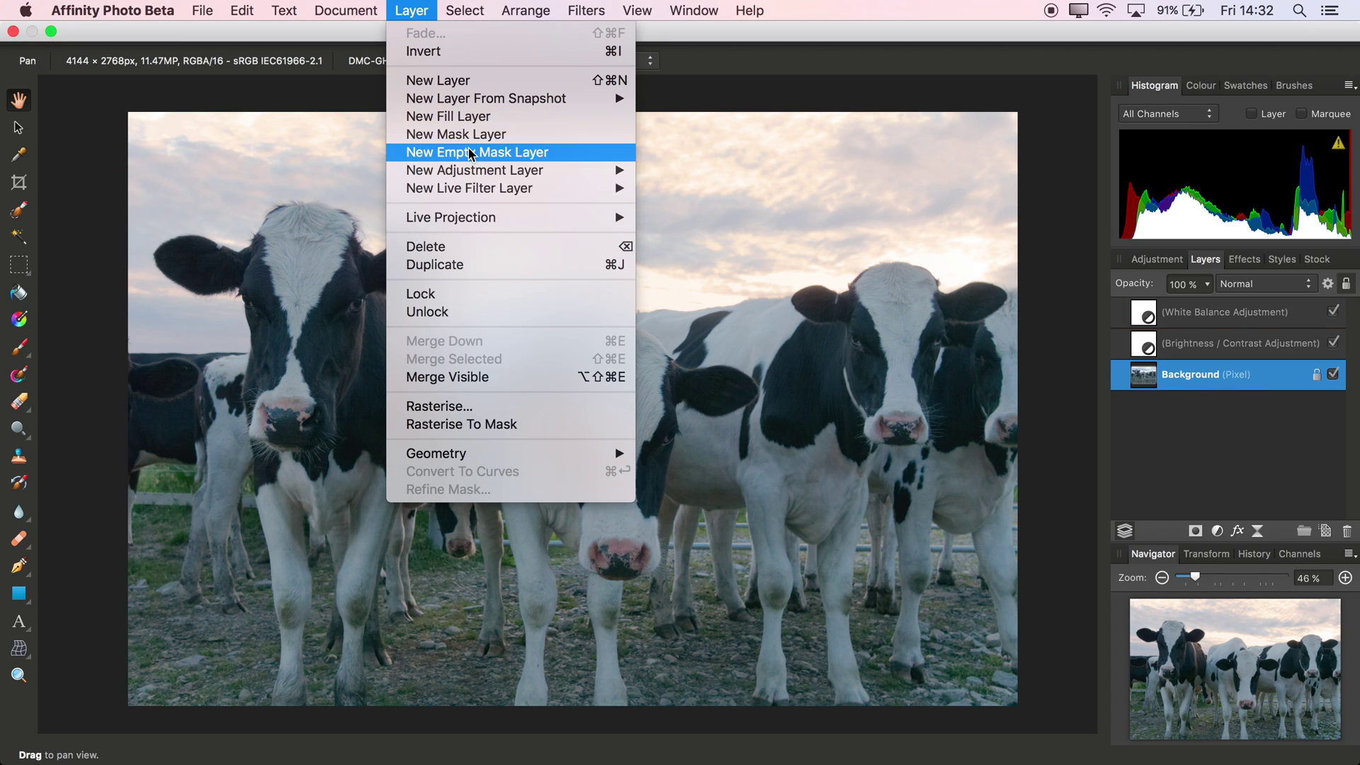
mouse_move(606, 192)
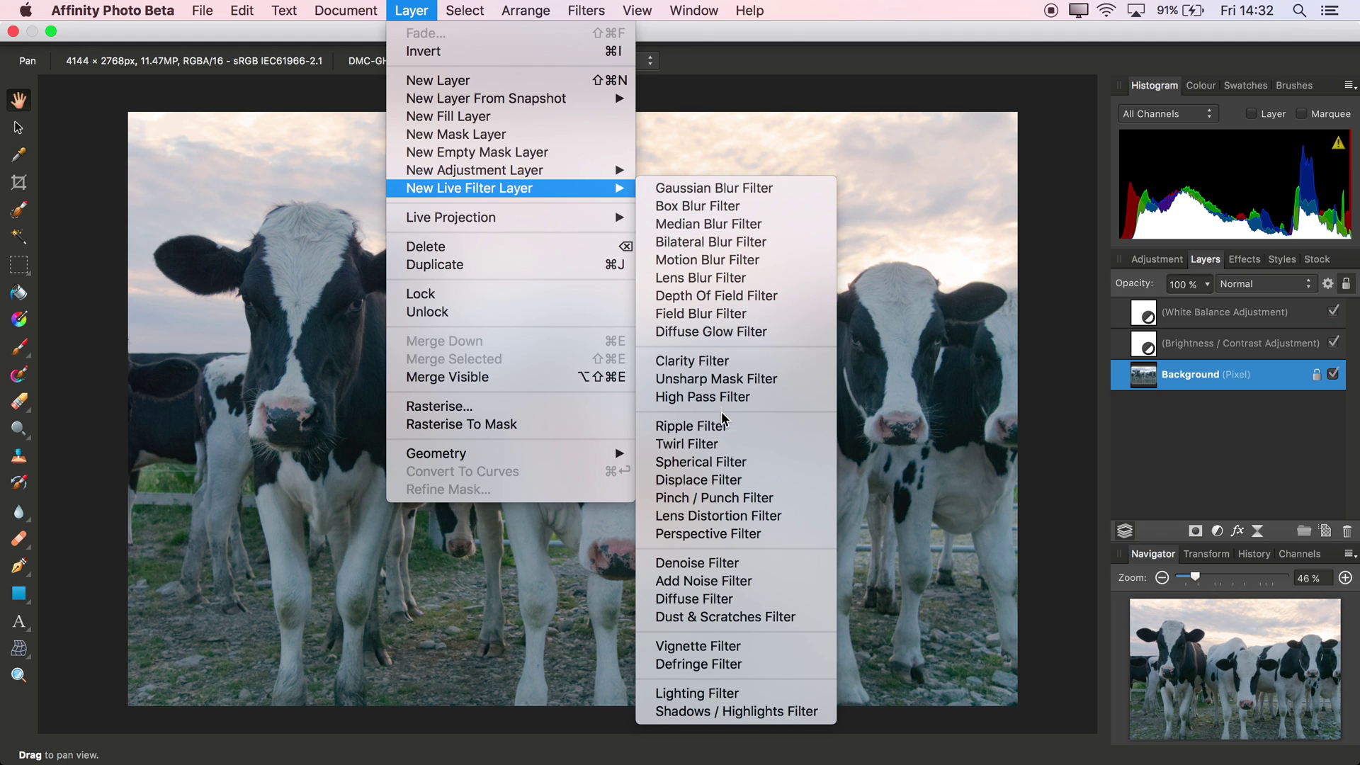
click(721, 385)
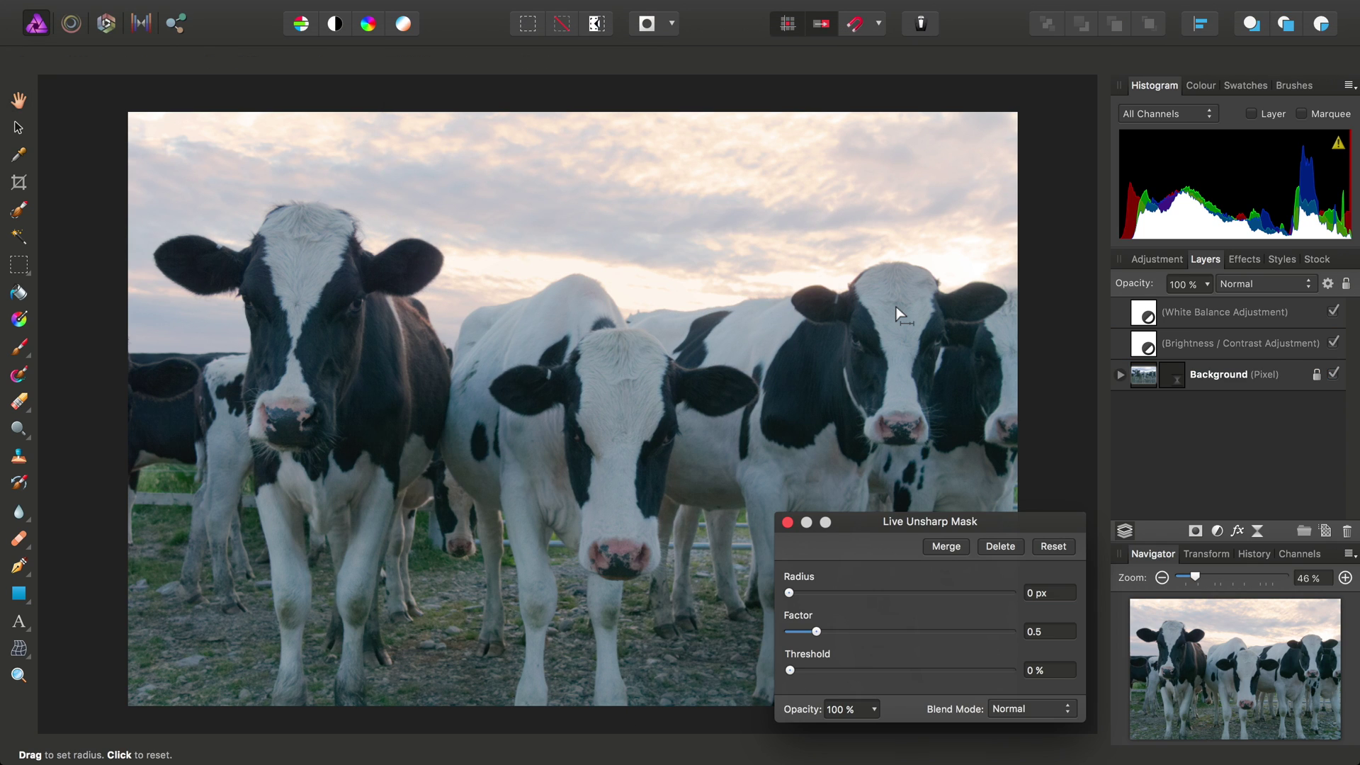
drag(921, 522, 886, 70)
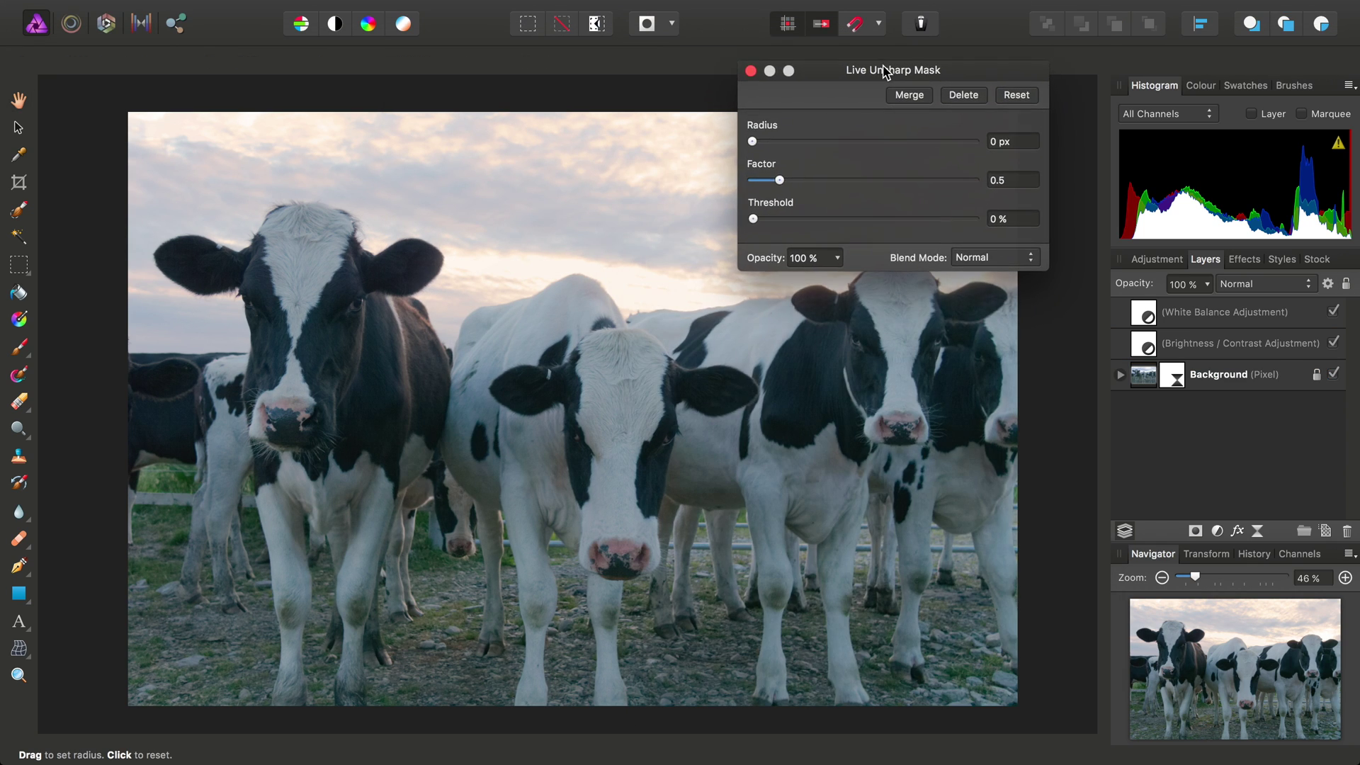
- Set the live Unsharp Mask to Darken blend mode with a 100 px radius, and close its settings
click(968, 256)
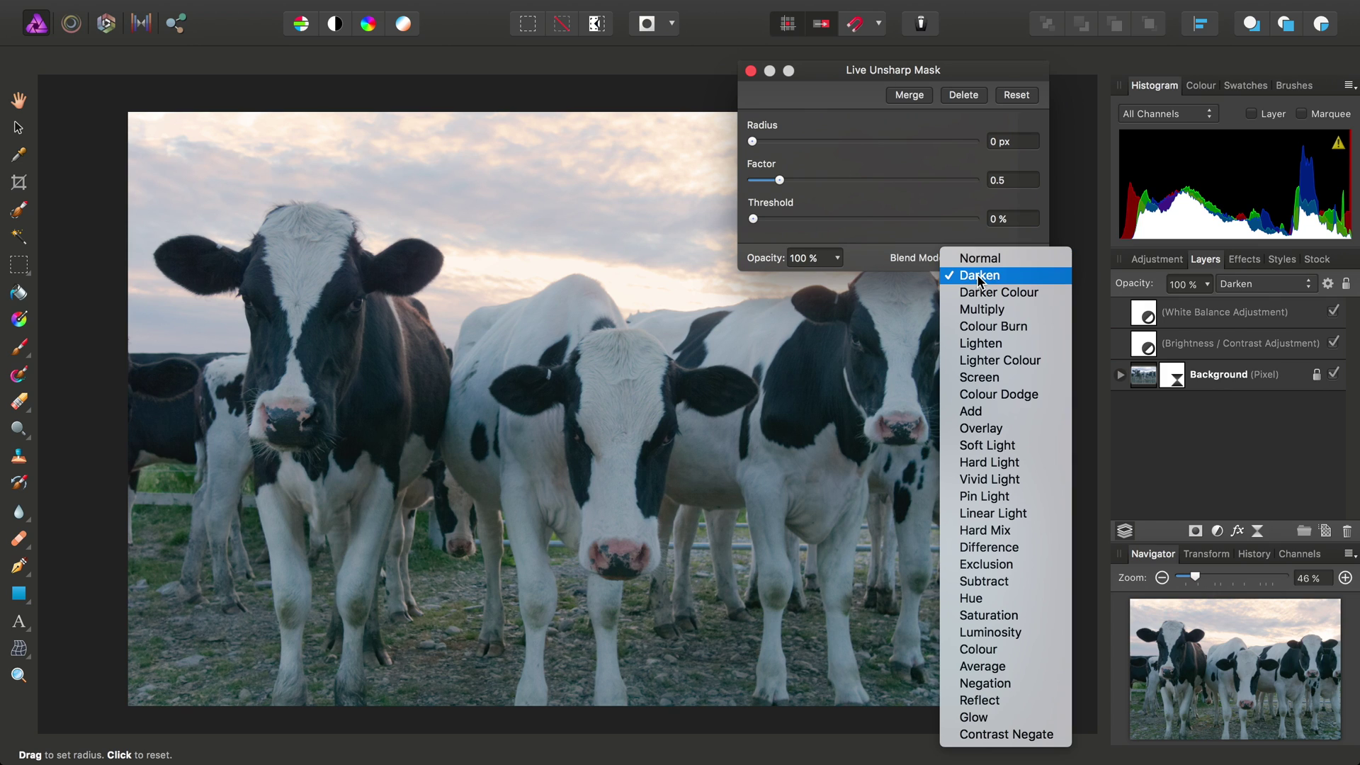
click(981, 277)
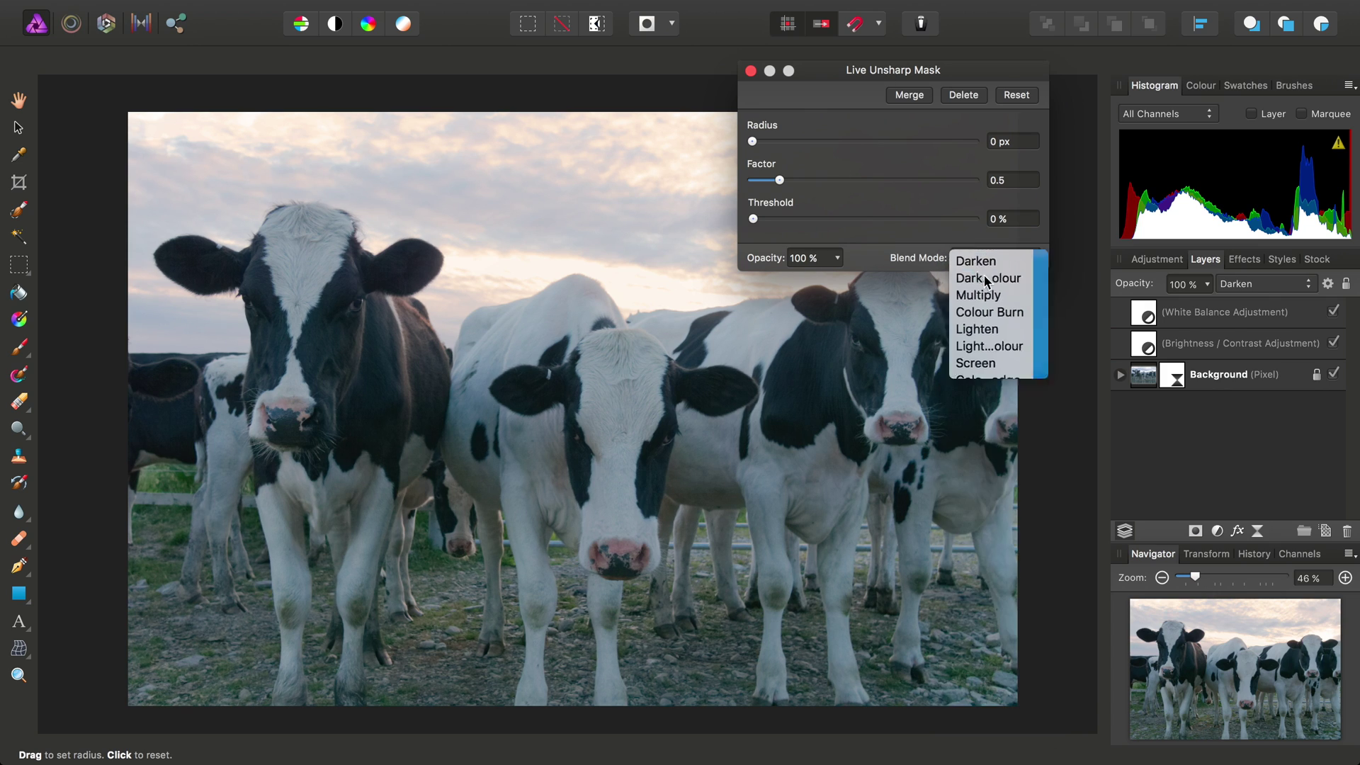
drag(905, 72, 913, 89)
drag(770, 162, 1074, 157)
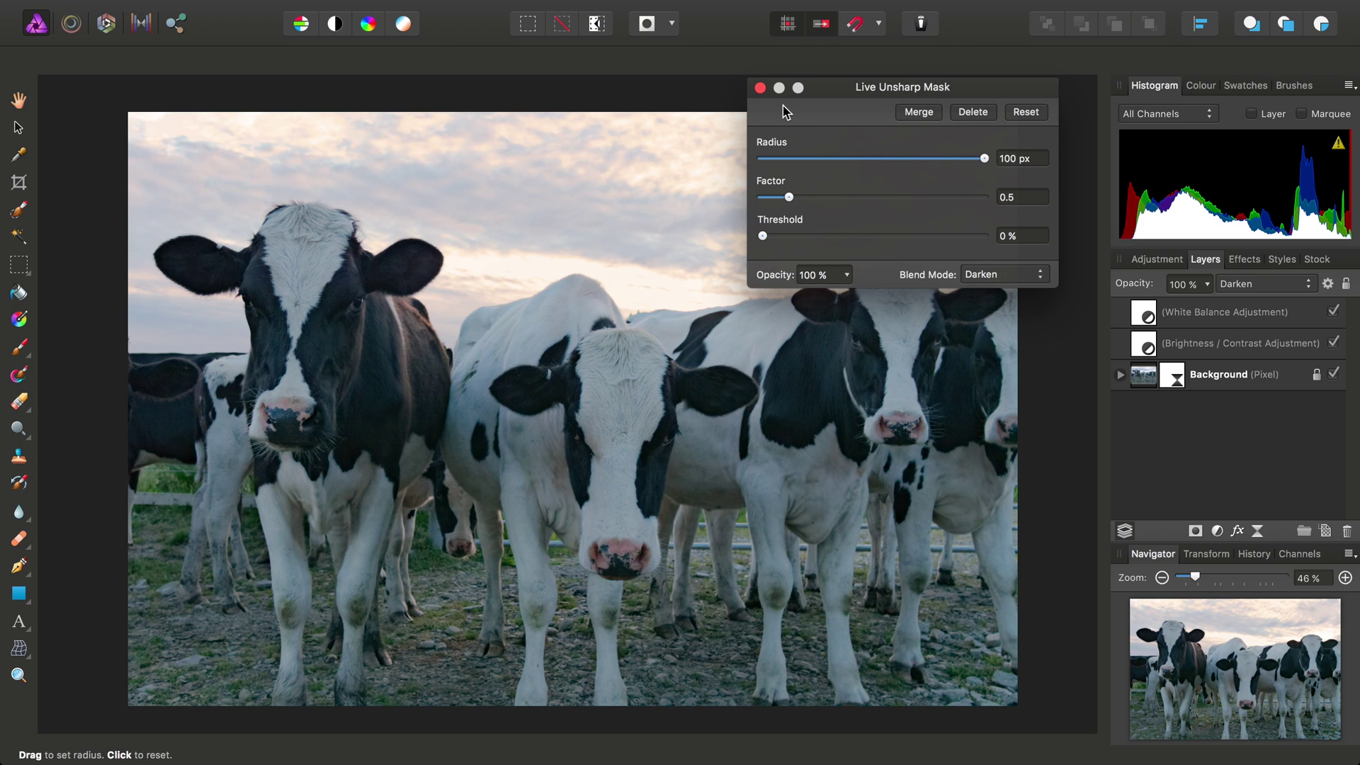
click(760, 87)
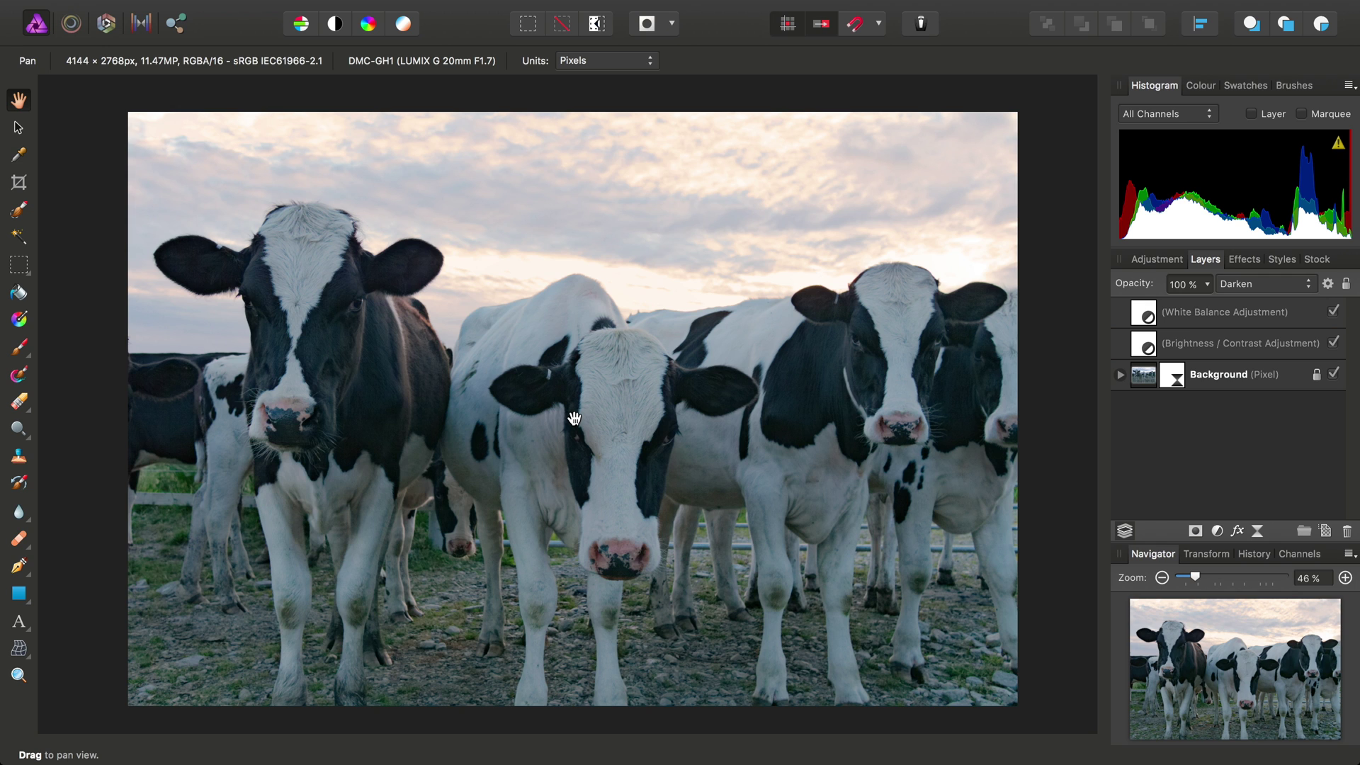
- Inspect the effect of the Unsharp Mask on the cows' faces and fur at high magnification
scroll(574, 418, up, 5)
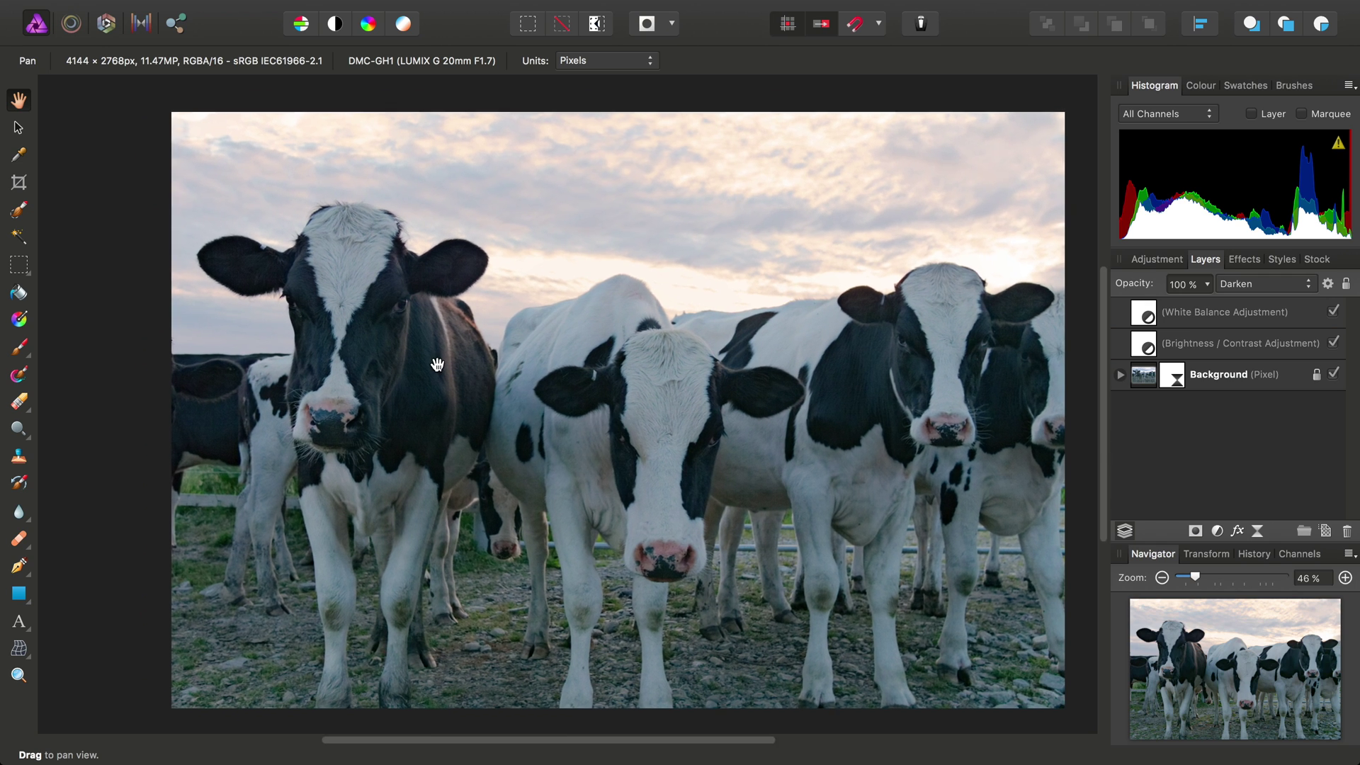
scroll(442, 367, up, 2)
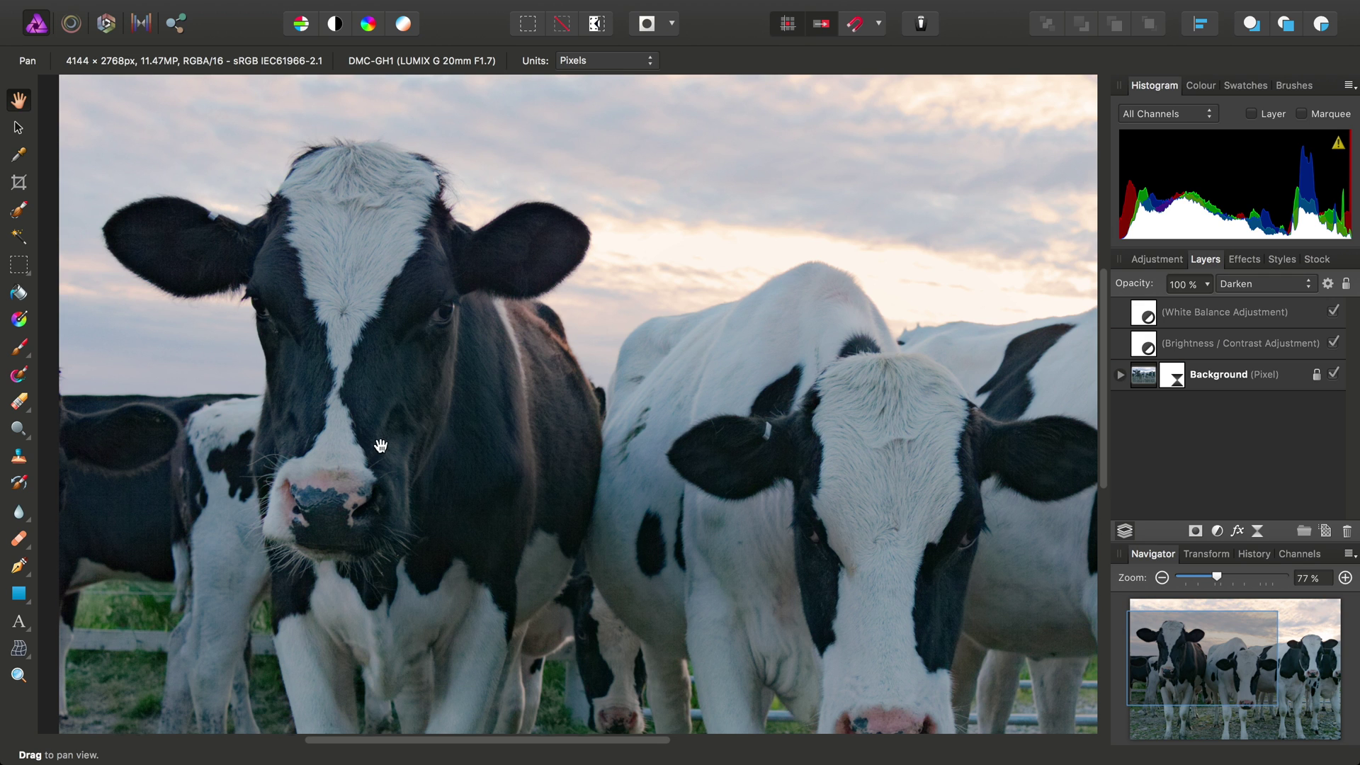
drag(380, 446, 419, 449)
scroll(458, 442, up, 4)
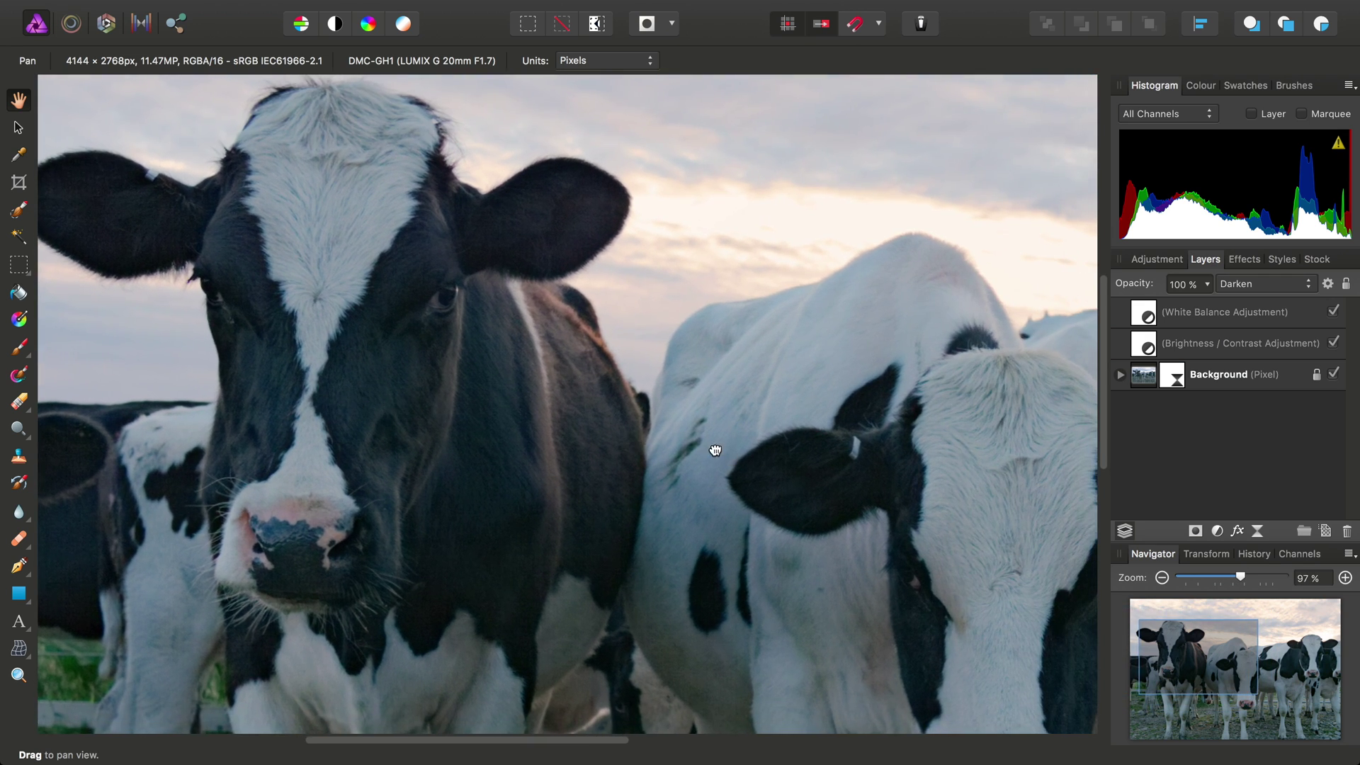
drag(713, 449, 536, 400)
scroll(779, 425, right, 3)
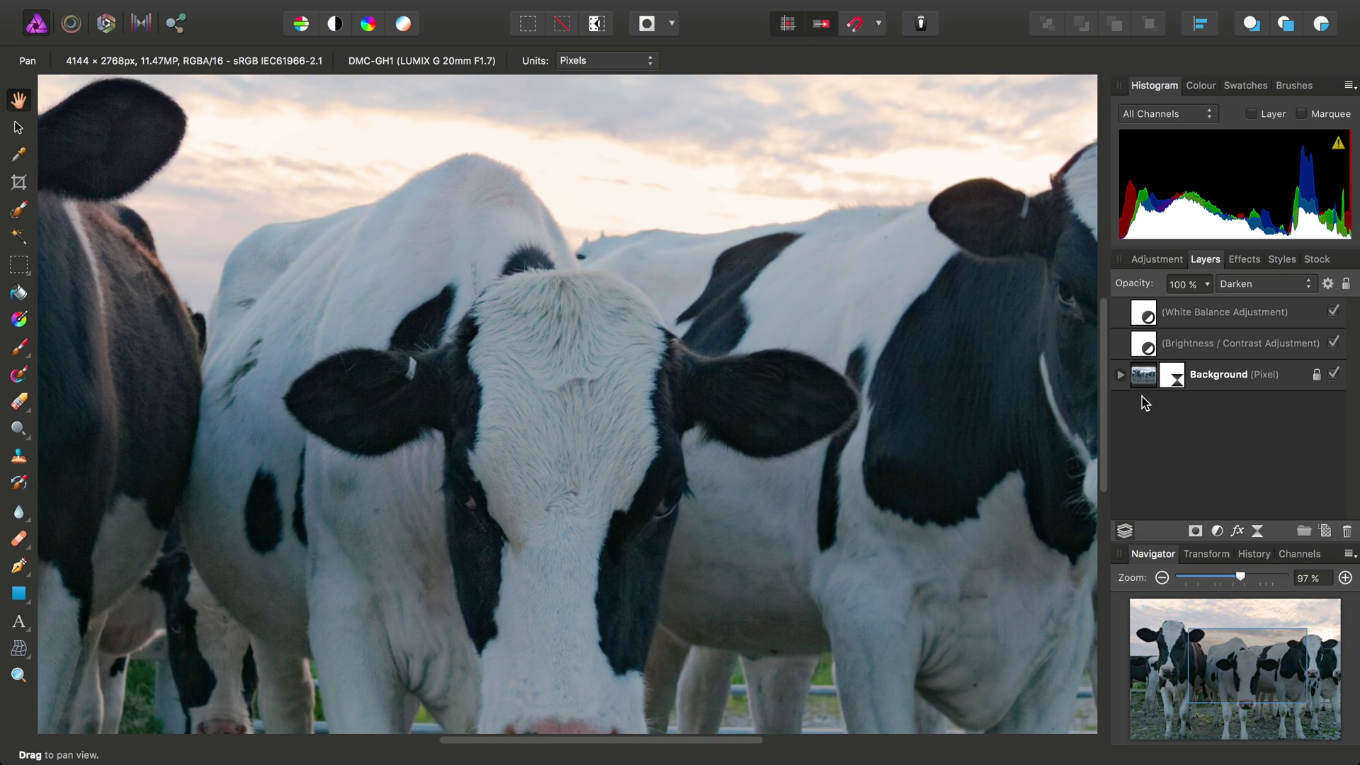
- Expand the Background layer and select its nested Unsharp Mask filter
click(1119, 375)
scroll(1089, 394, right, 6)
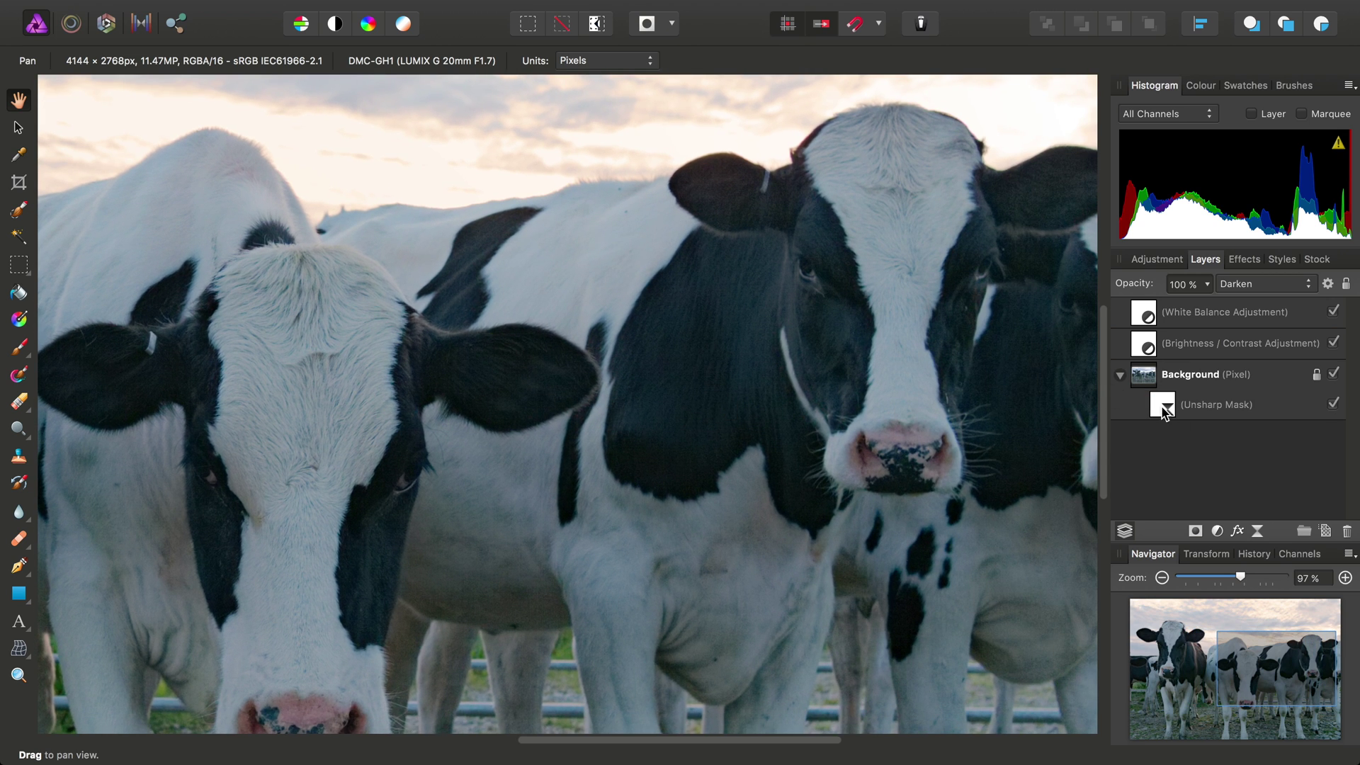
click(1164, 410)
scroll(826, 404, left, 10)
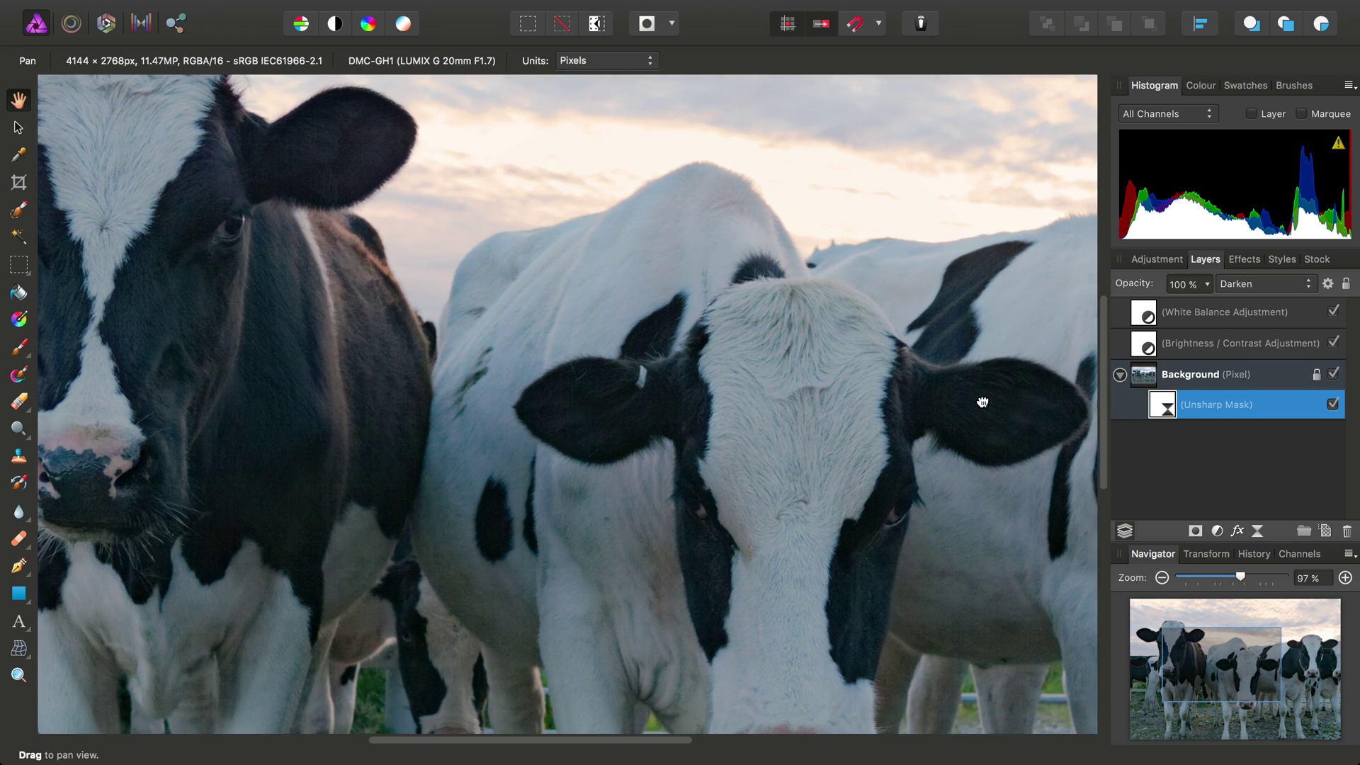
- Compare the photo with the Unsharp Mask filter hidden and shown, and examine its effect on the cows and sky
scroll(982, 402, left, 8)
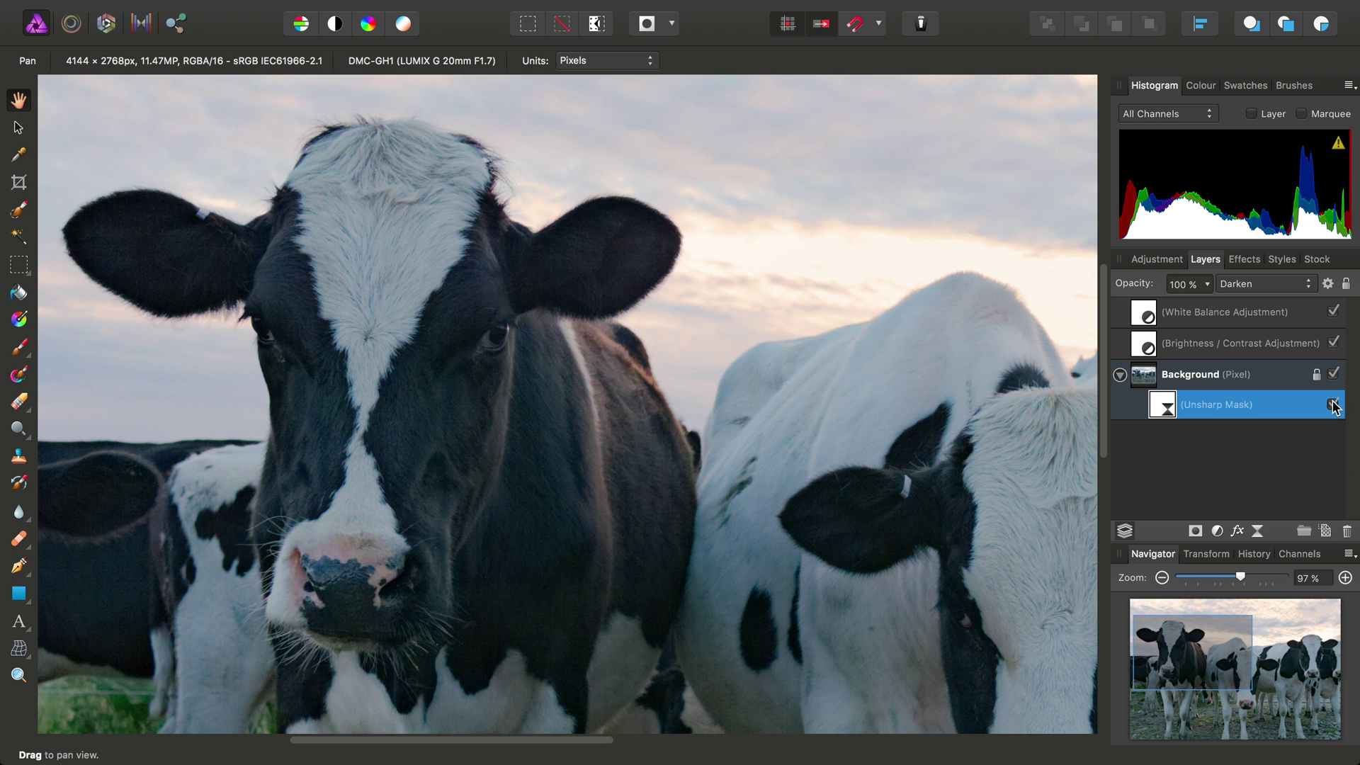
click(1333, 406)
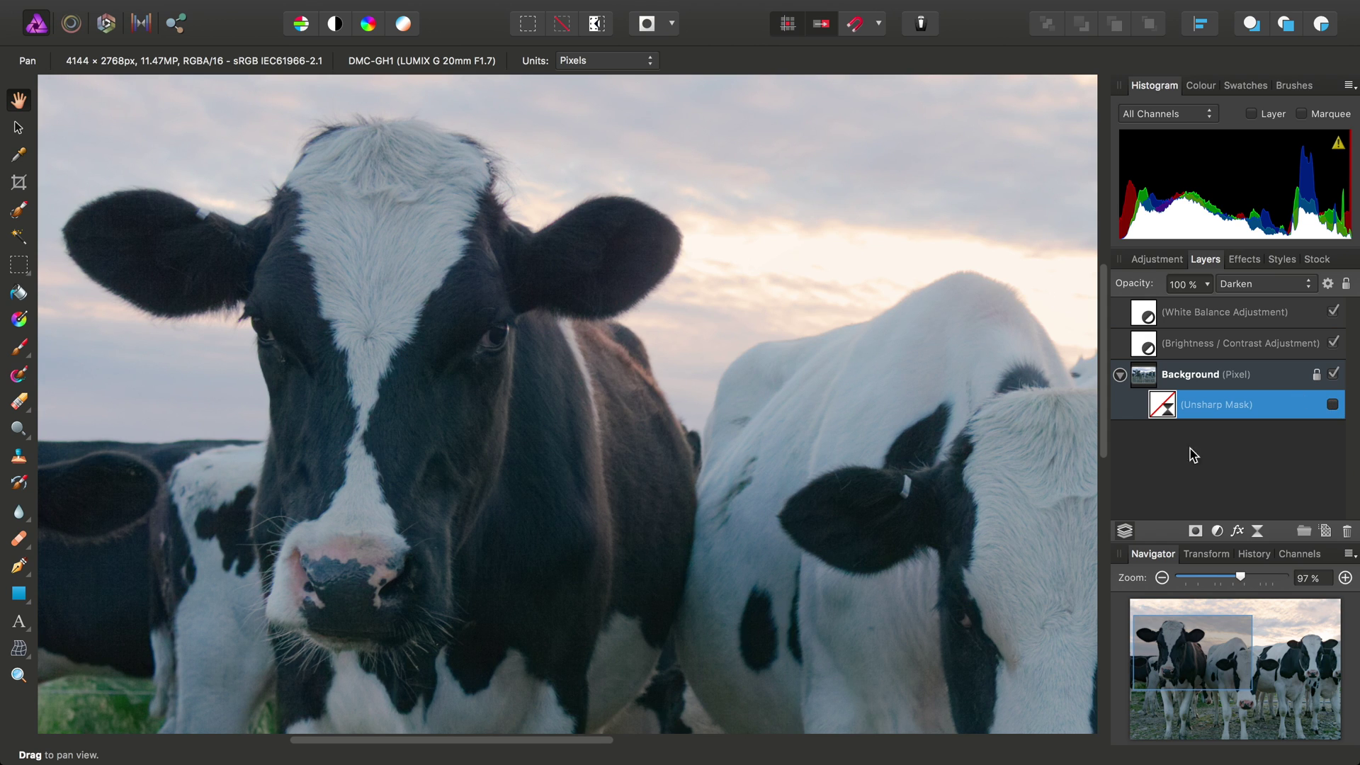
click(1332, 404)
scroll(638, 463, up, 5)
scroll(637, 464, right, 5)
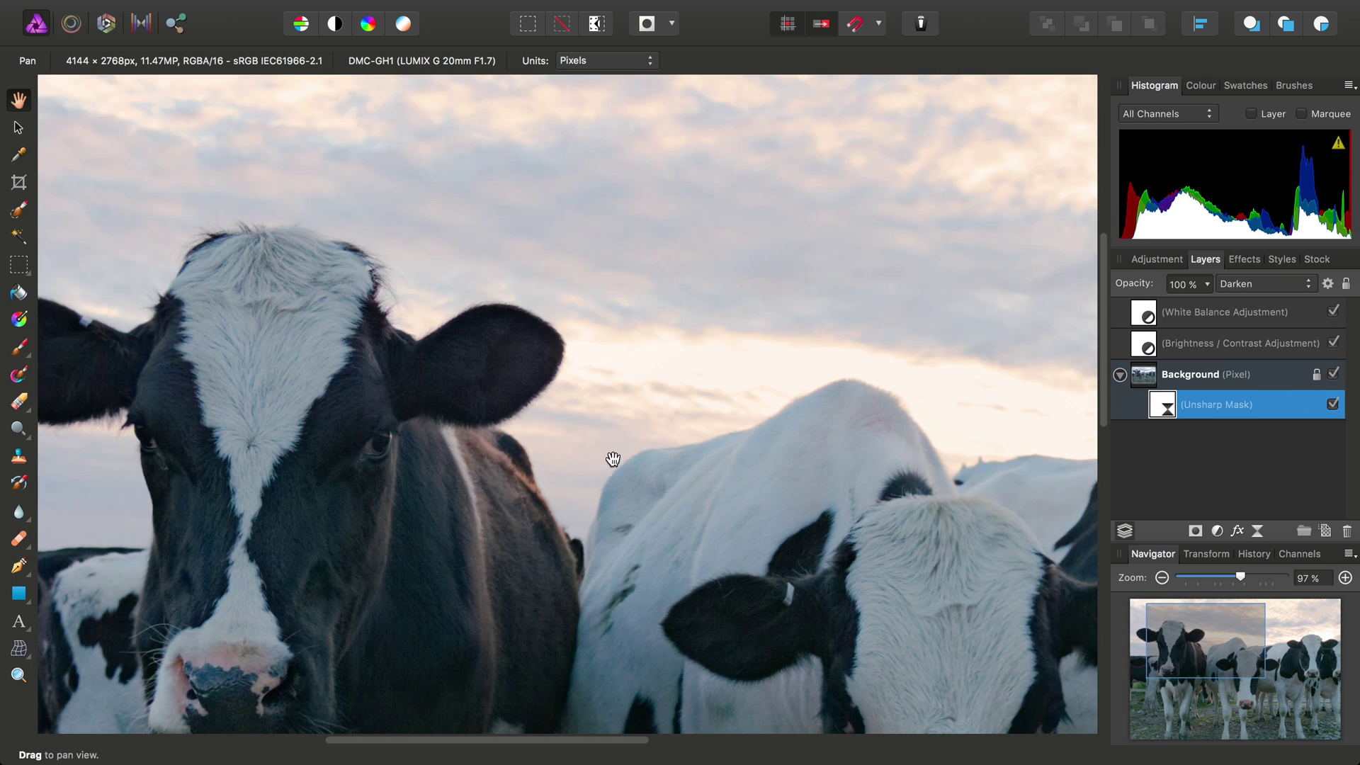
scroll(732, 531, right, 5)
scroll(731, 531, down, 2)
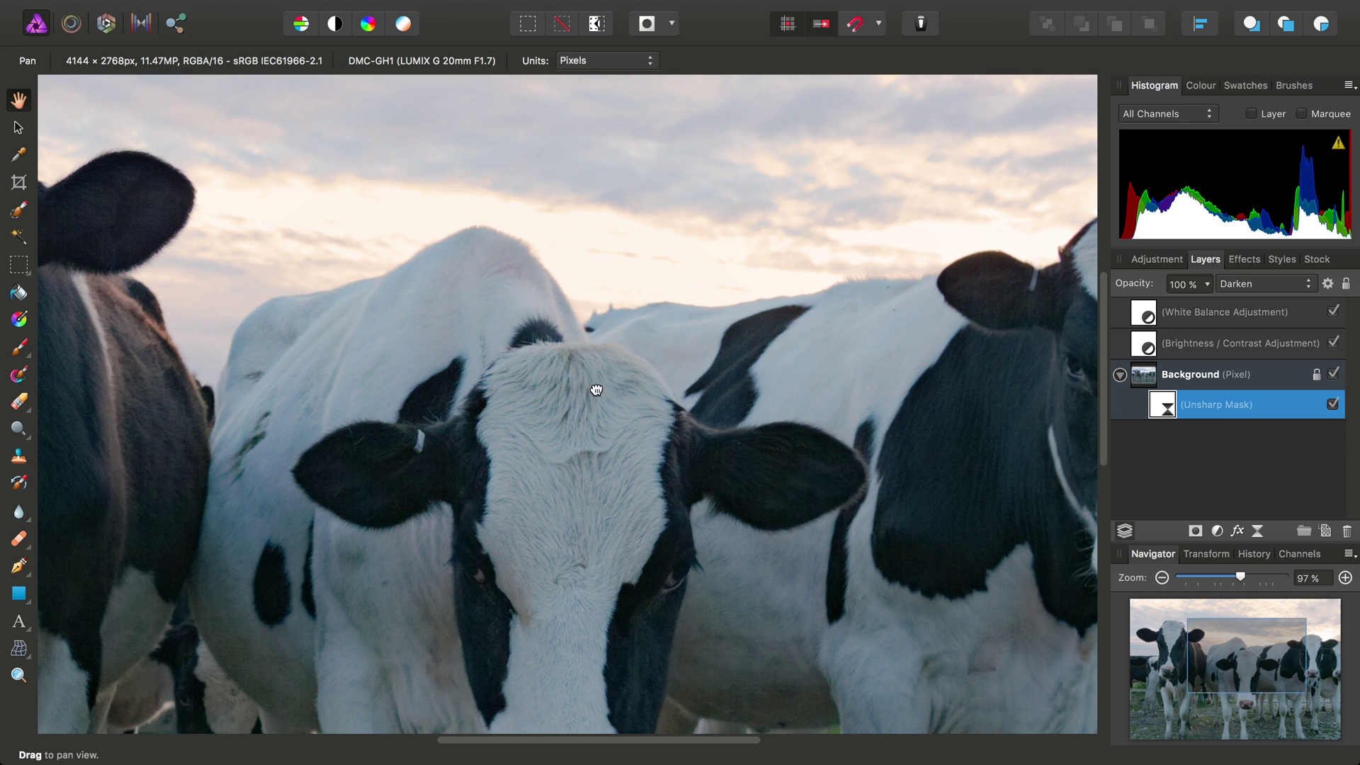
scroll(596, 390, up, 6)
scroll(595, 391, right, 3)
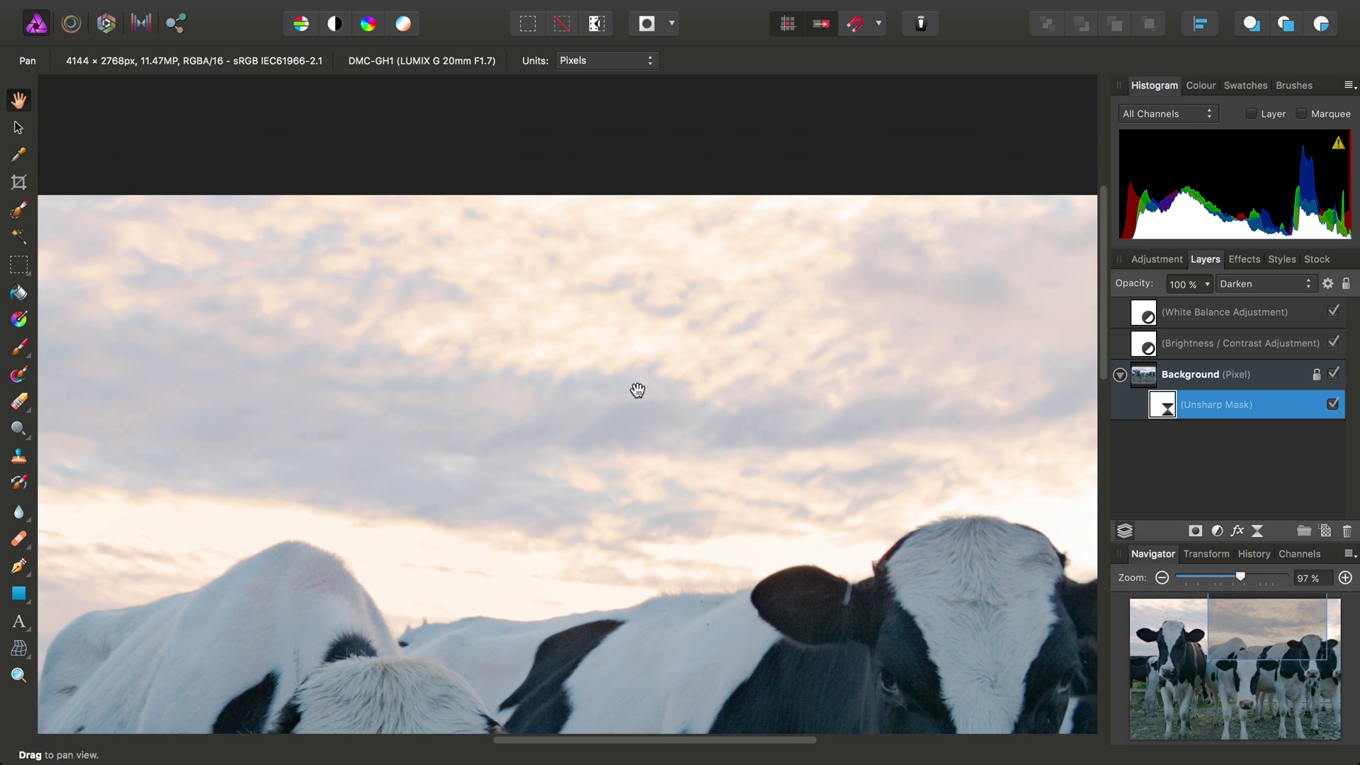
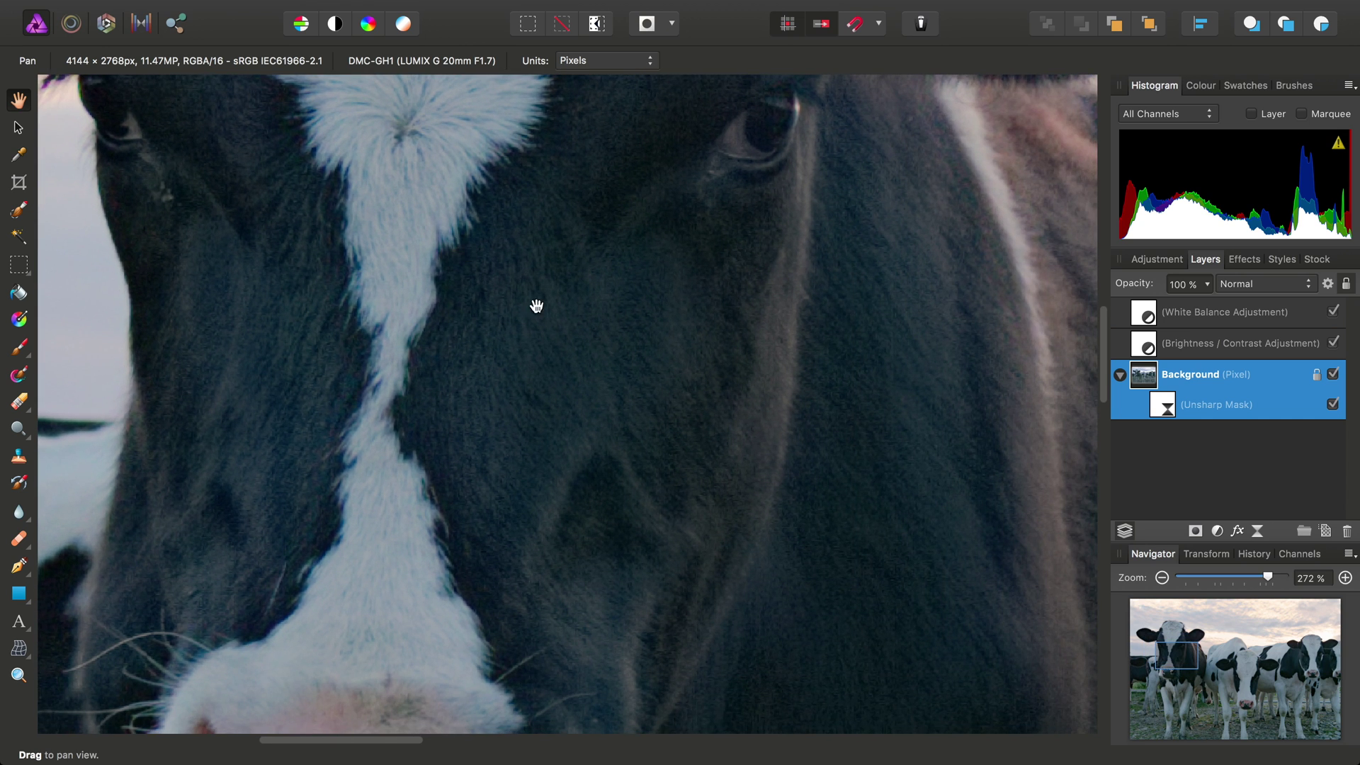
- Examine the noise in the cows' dark and white fur across the photo at high magnification
scroll(623, 331, right, 15)
scroll(623, 332, up, 3)
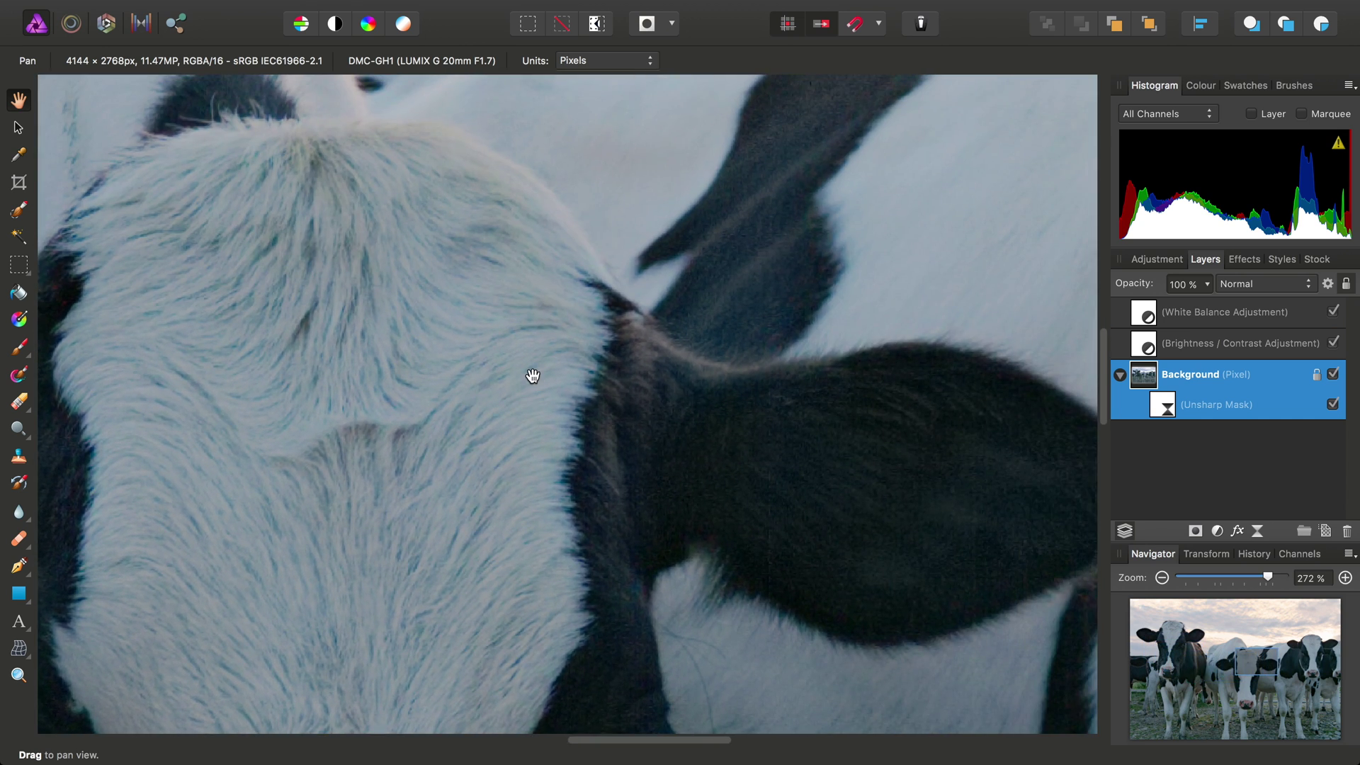
scroll(817, 452, right, 15)
scroll(816, 452, up, 2)
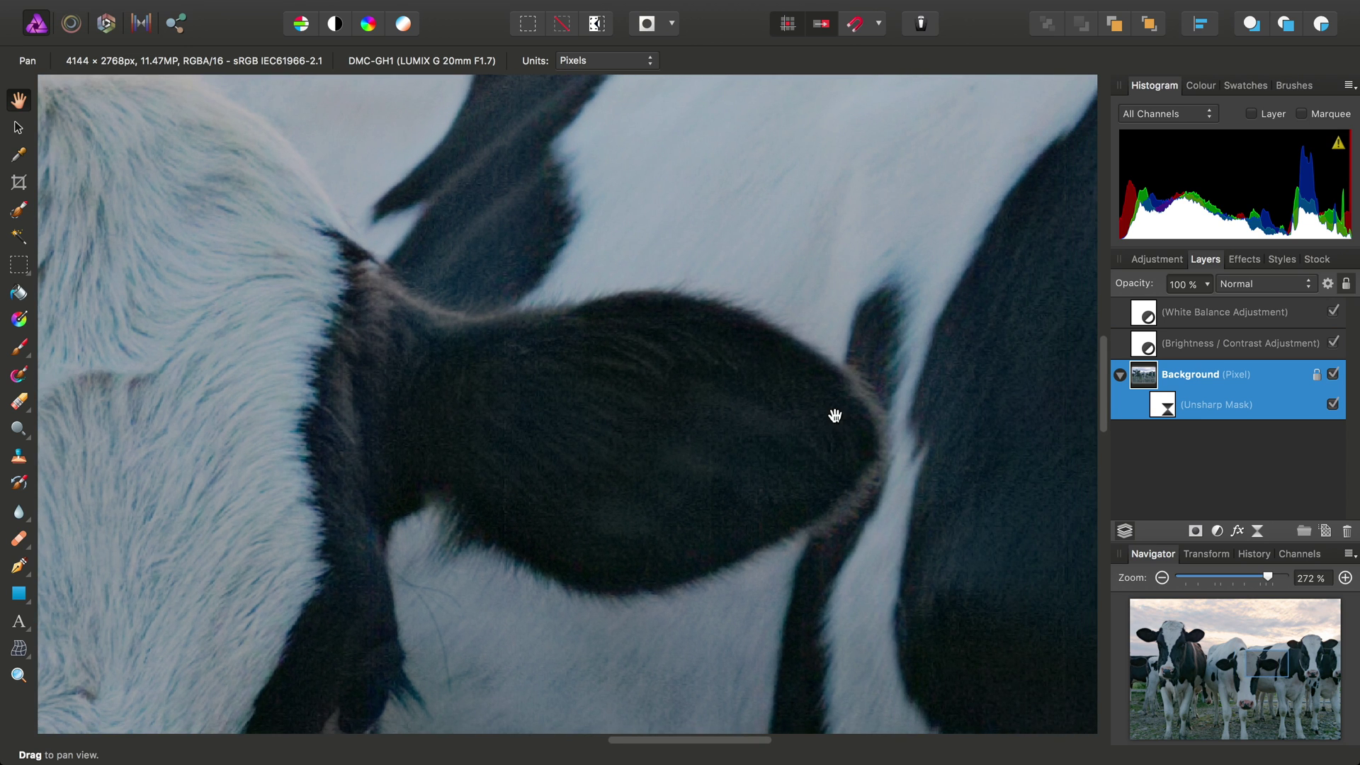
scroll(301, 496, right, 10)
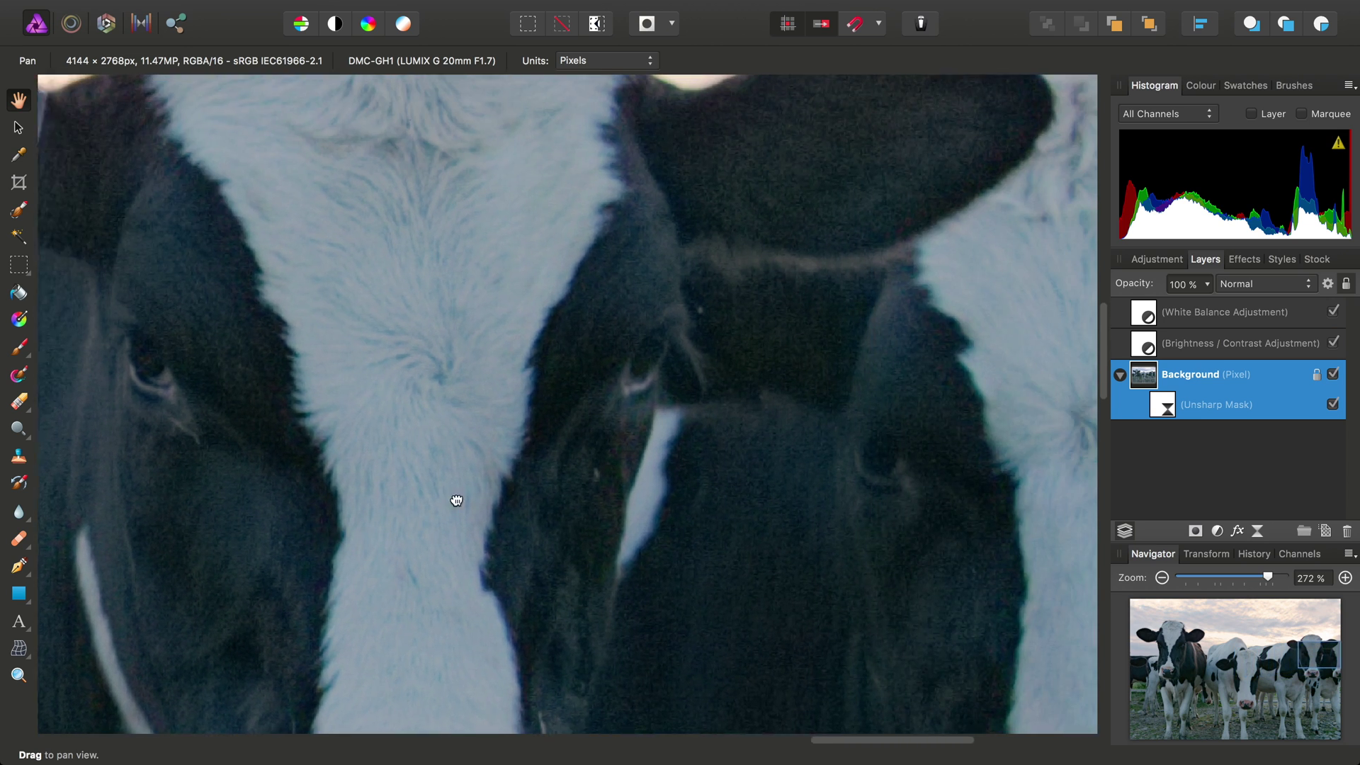
scroll(777, 431, left, 10)
scroll(777, 432, down, 5)
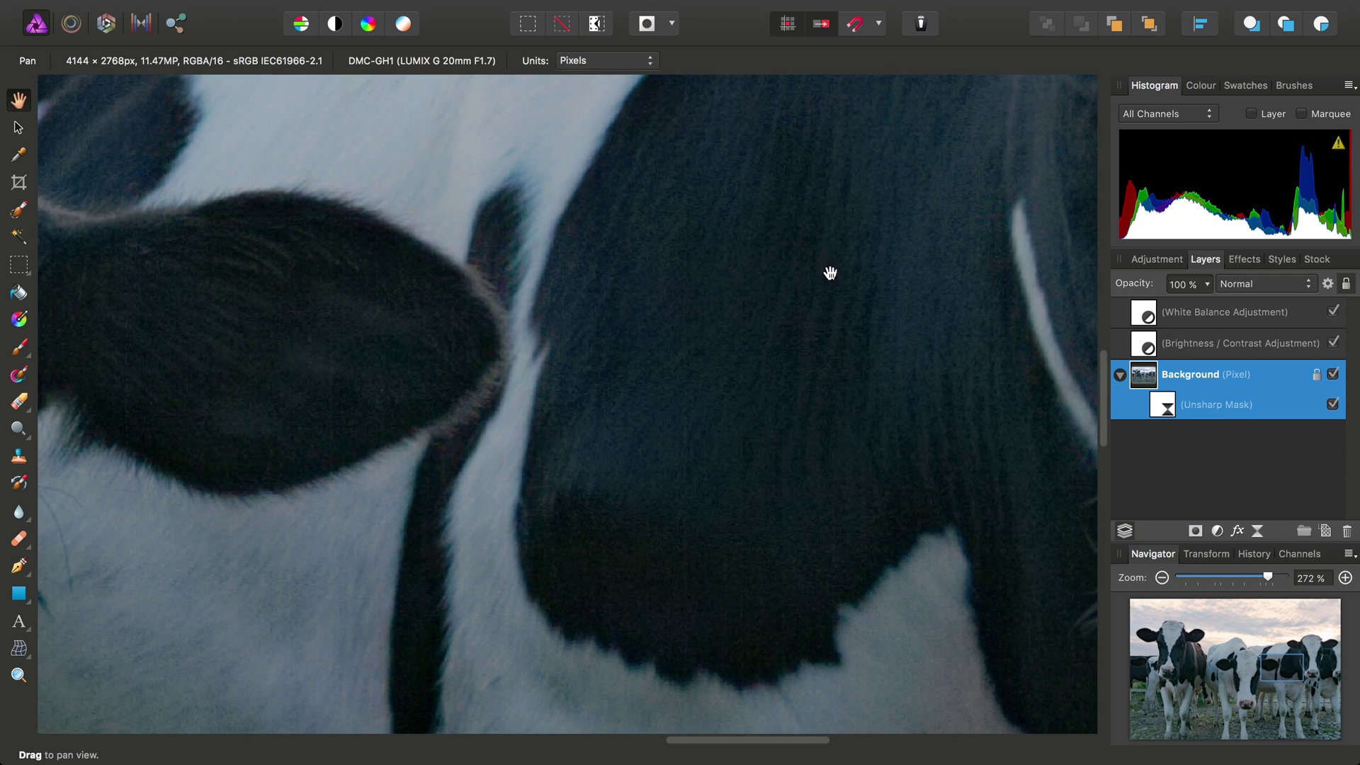
scroll(829, 274, left, 15)
scroll(828, 273, up, 2)
scroll(762, 501, left, 6)
scroll(762, 501, down, 1)
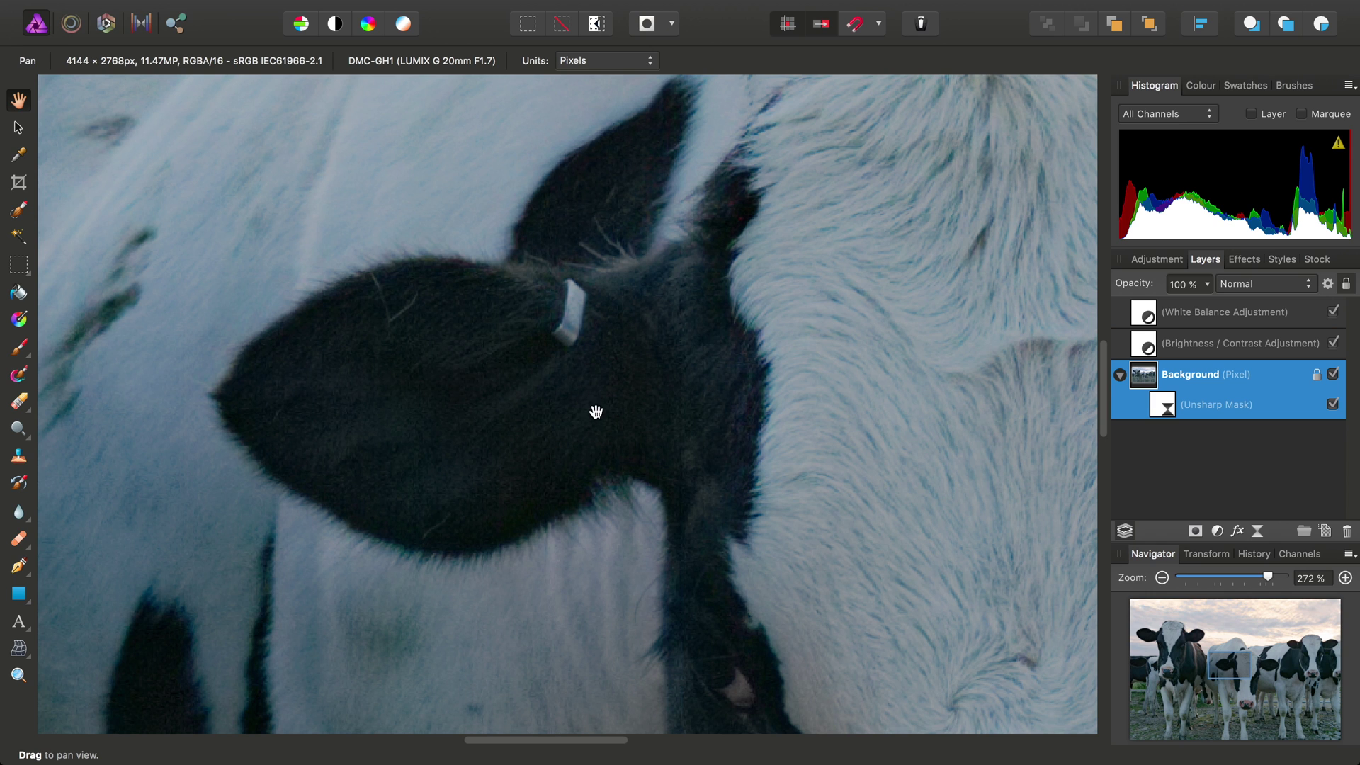
scroll(595, 410, left, 15)
scroll(595, 410, up, 3)
scroll(787, 555, left, 15)
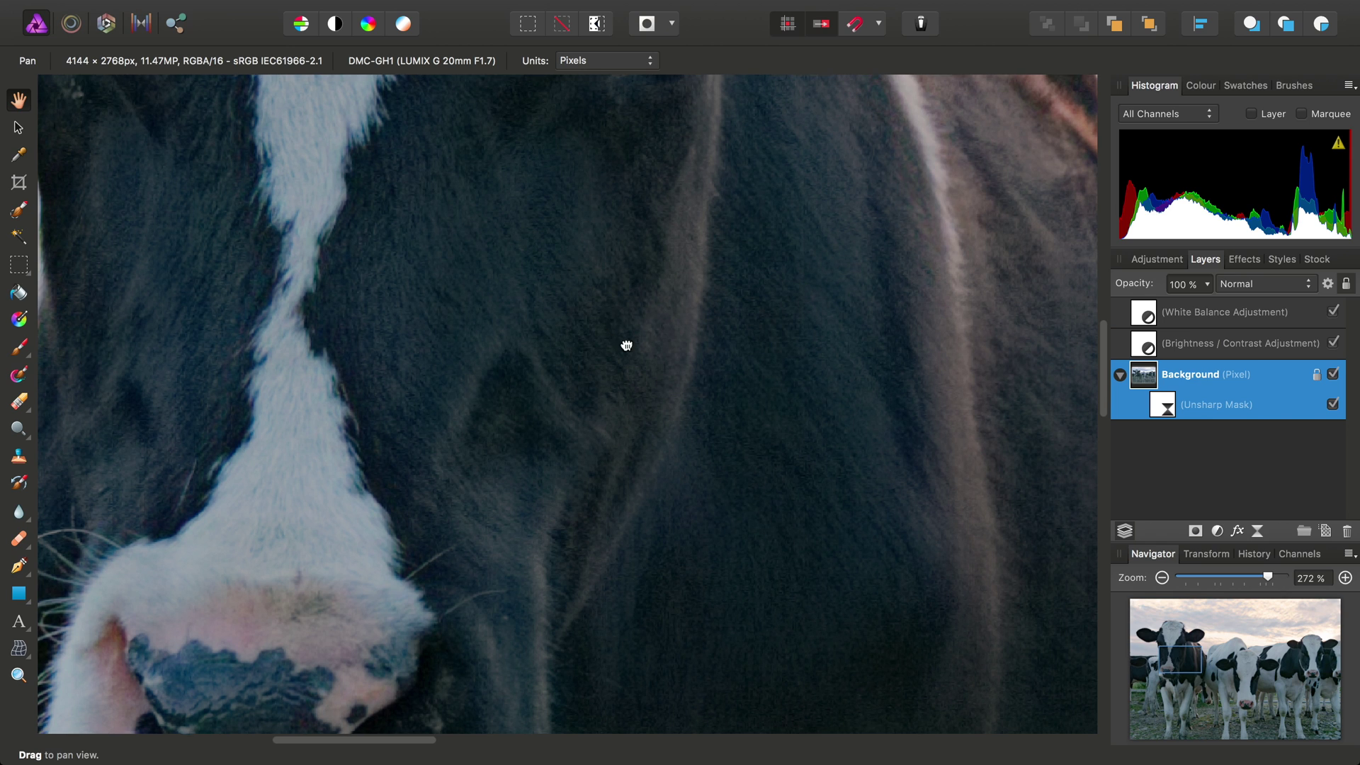
drag(622, 343, 660, 546)
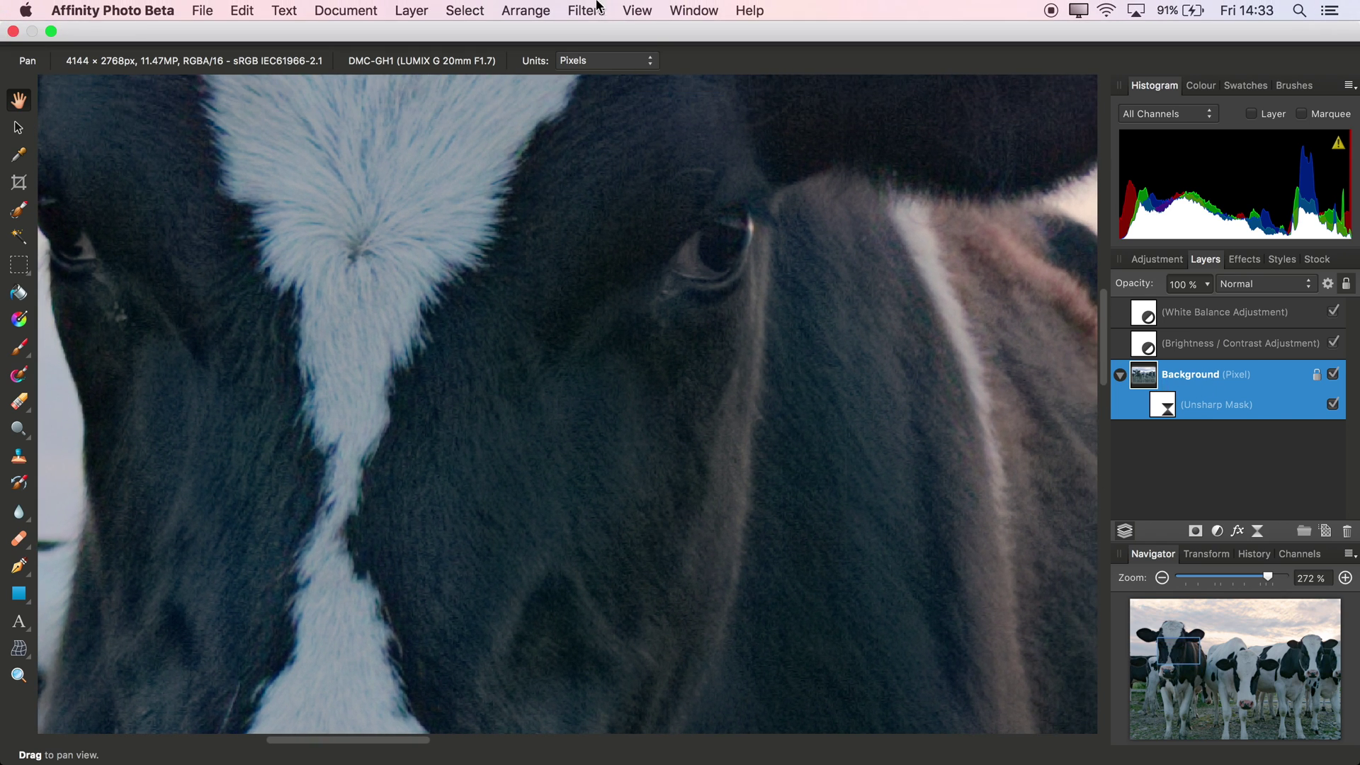
- Apply a Denoise filter to the Background layer with Luminance Denoise at 50%, checking the smoothed fur before committing
click(586, 10)
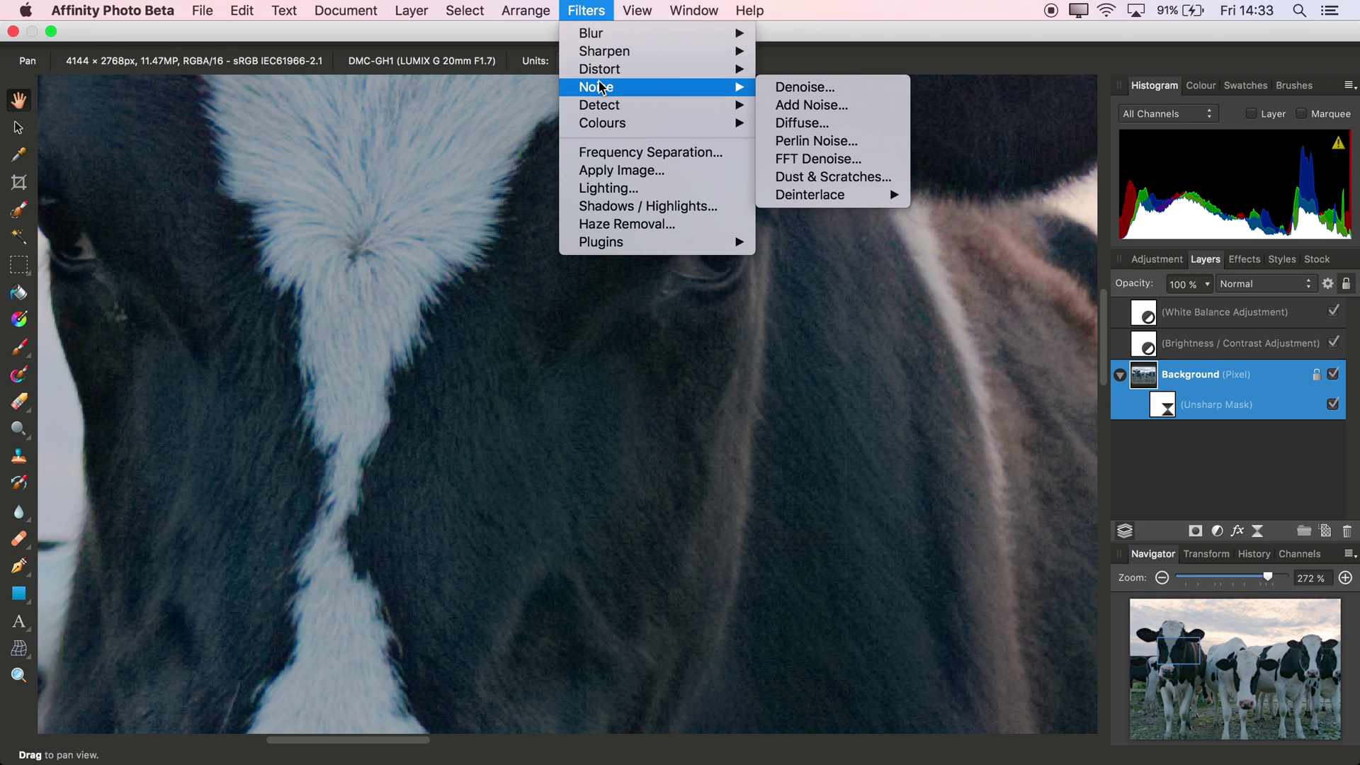
click(881, 396)
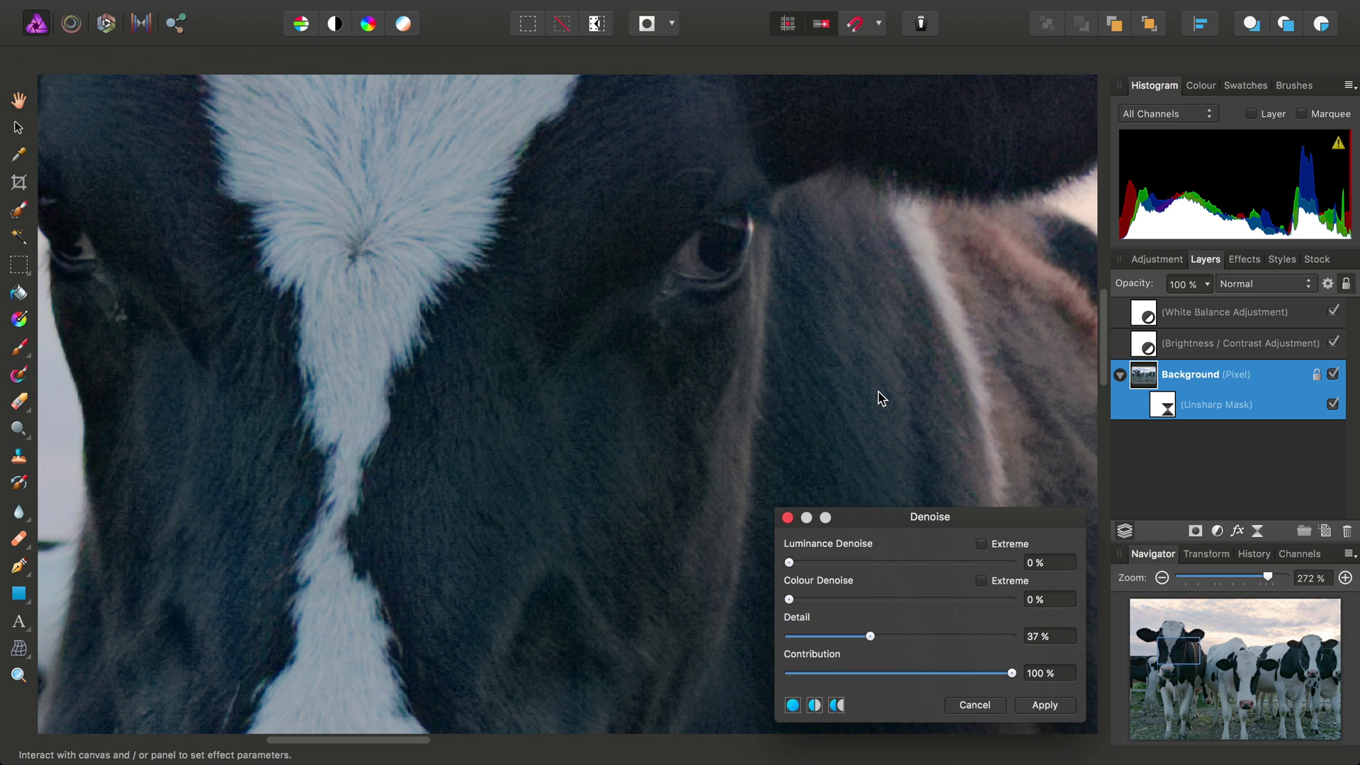
drag(961, 507, 1068, 250)
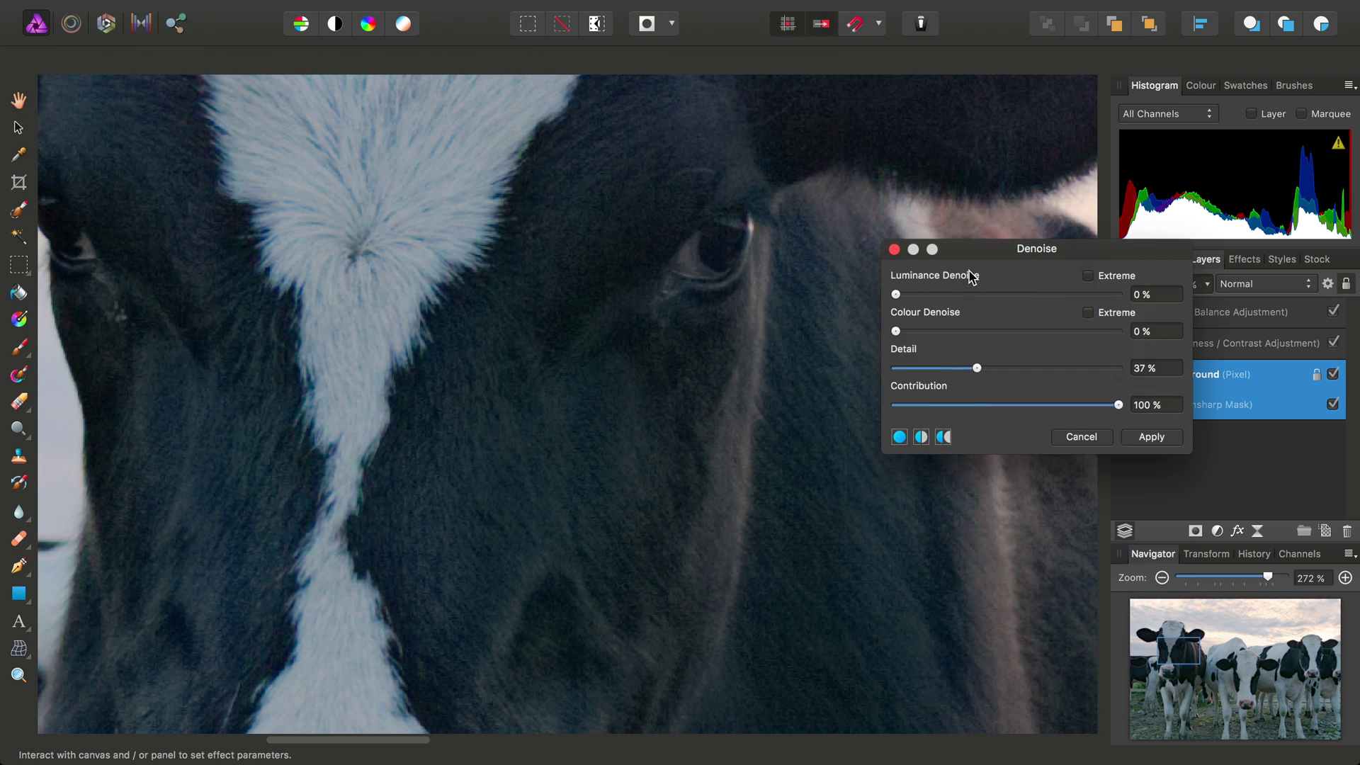
drag(971, 276, 1169, 306)
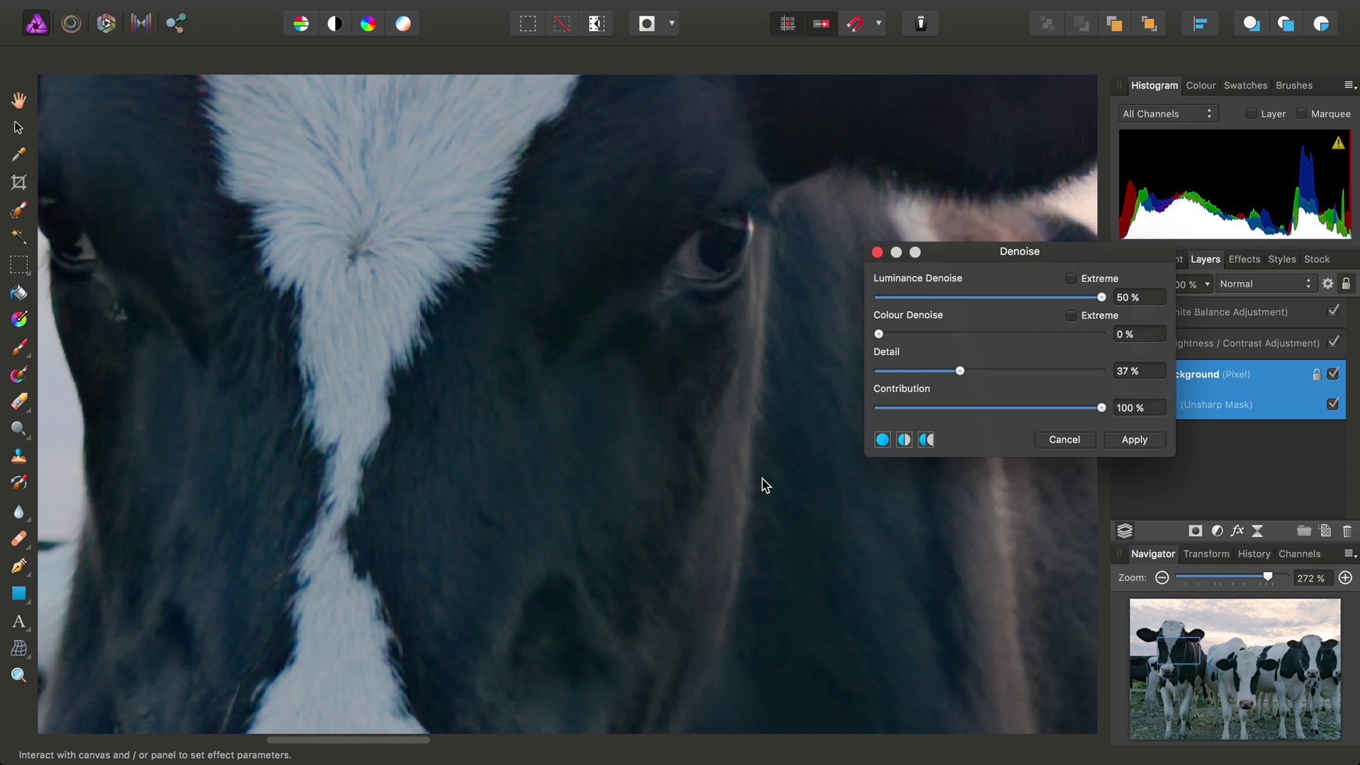
scroll(717, 478, left, 3)
scroll(717, 478, down, 2)
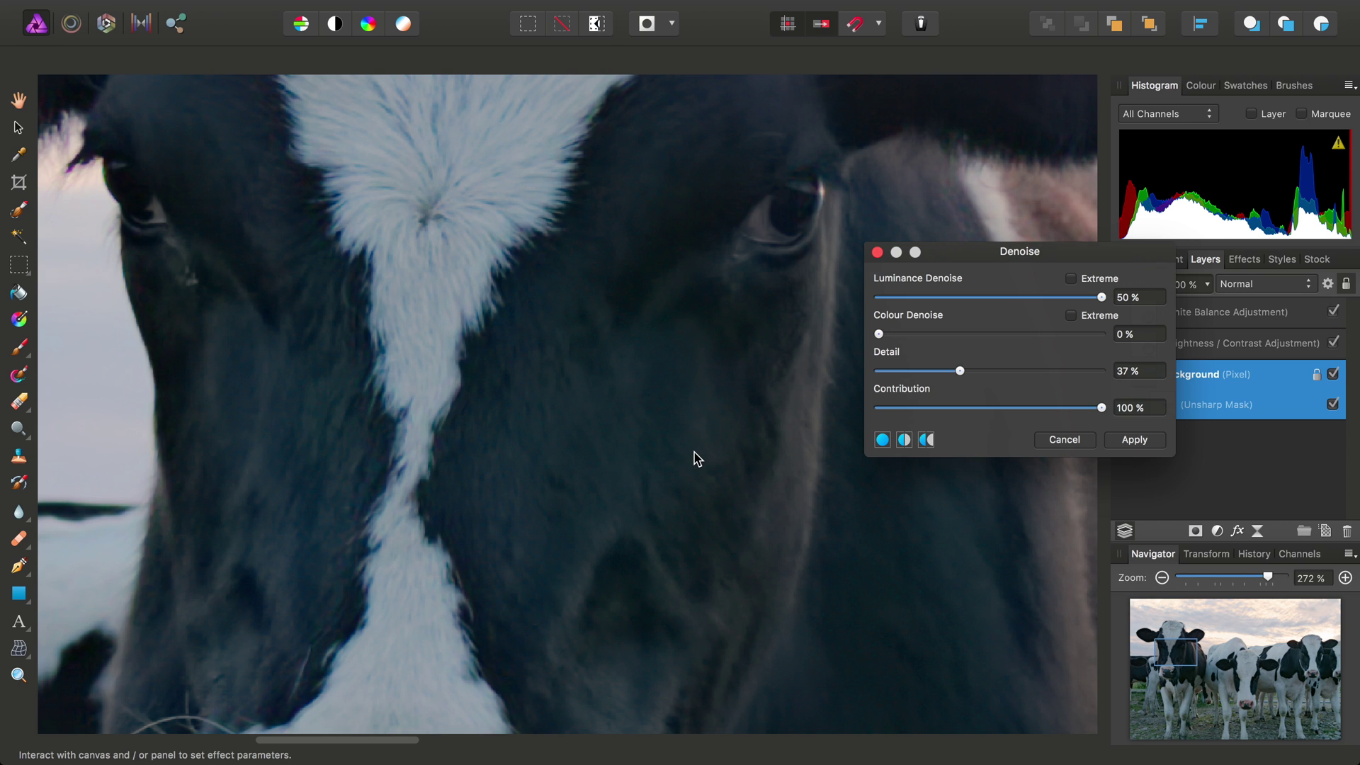
scroll(707, 477, right, 10)
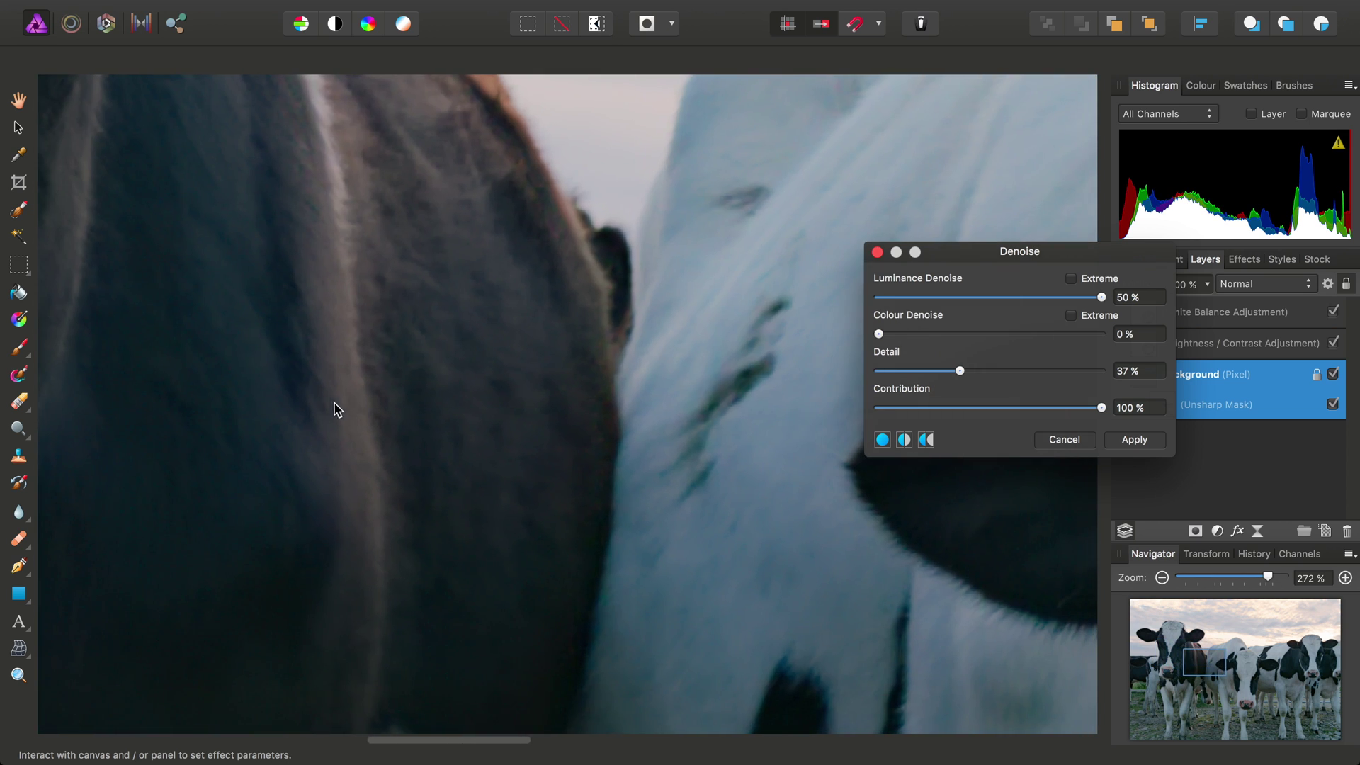
scroll(546, 449, left, 5)
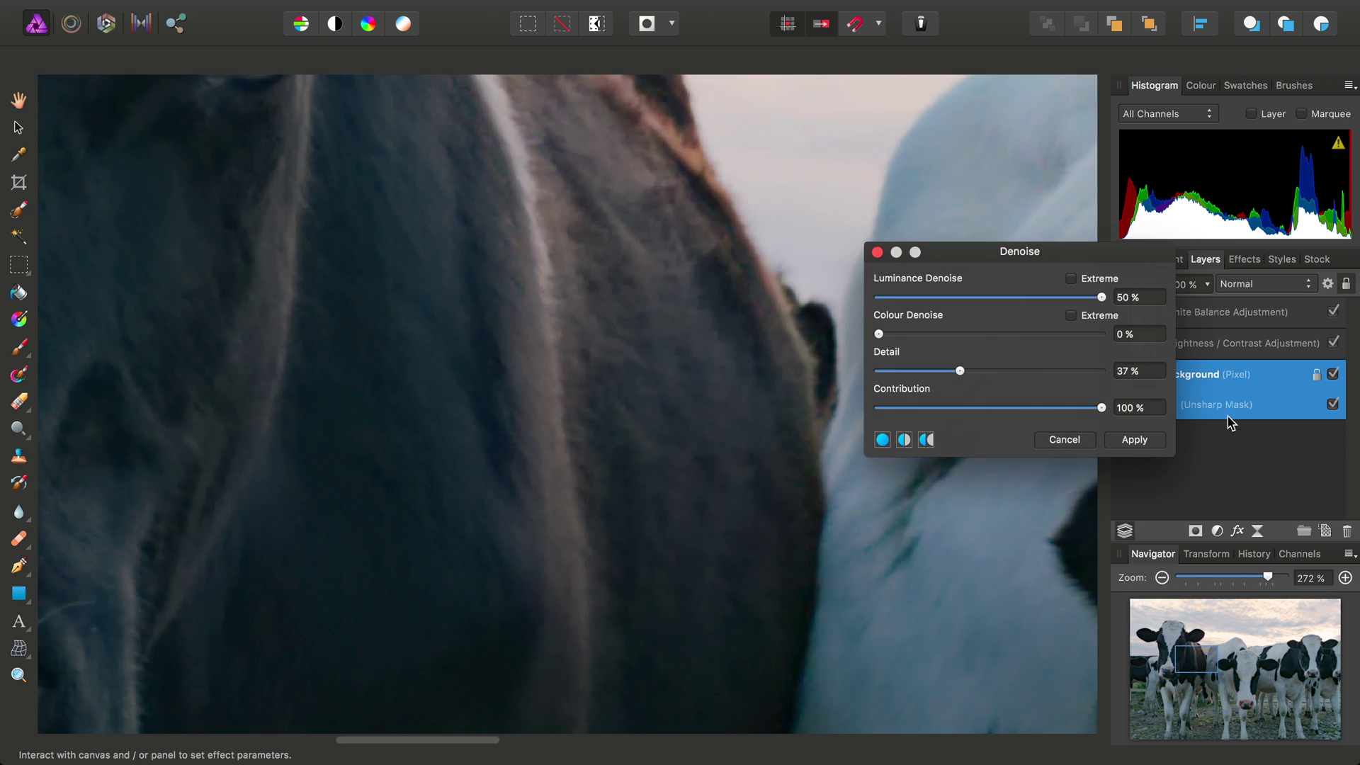
click(1145, 442)
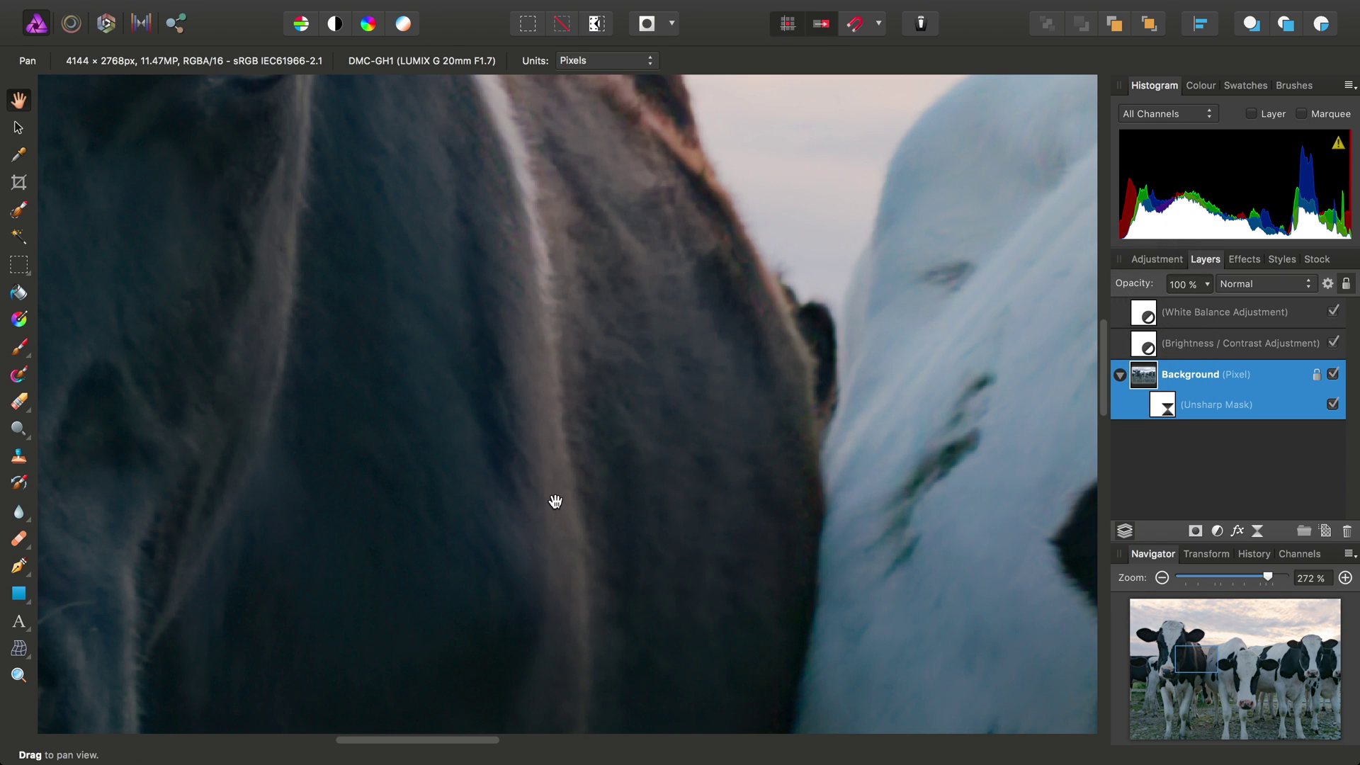
- Start an Add Noise filter on the Background layer with monochromatic Gaussian noise at 8% intensity
click(586, 10)
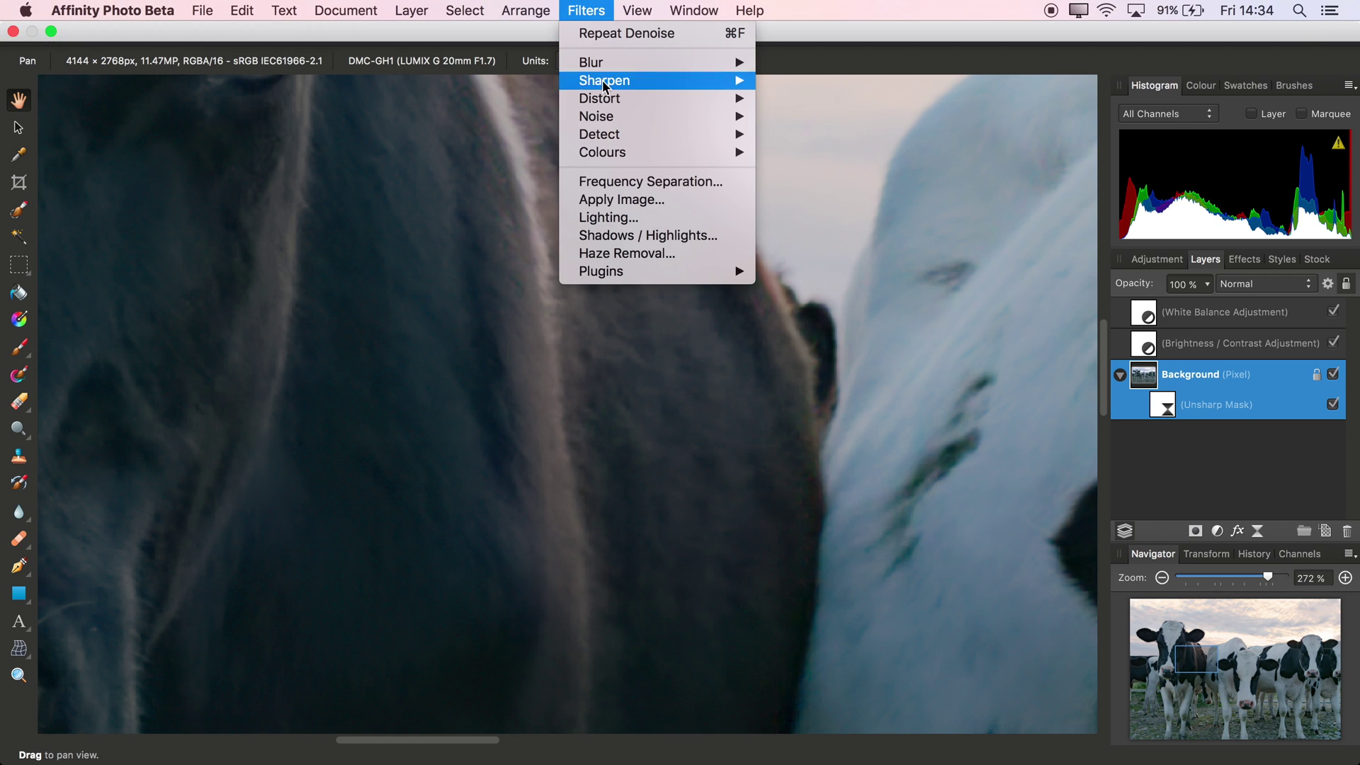
mouse_move(600, 119)
click(834, 137)
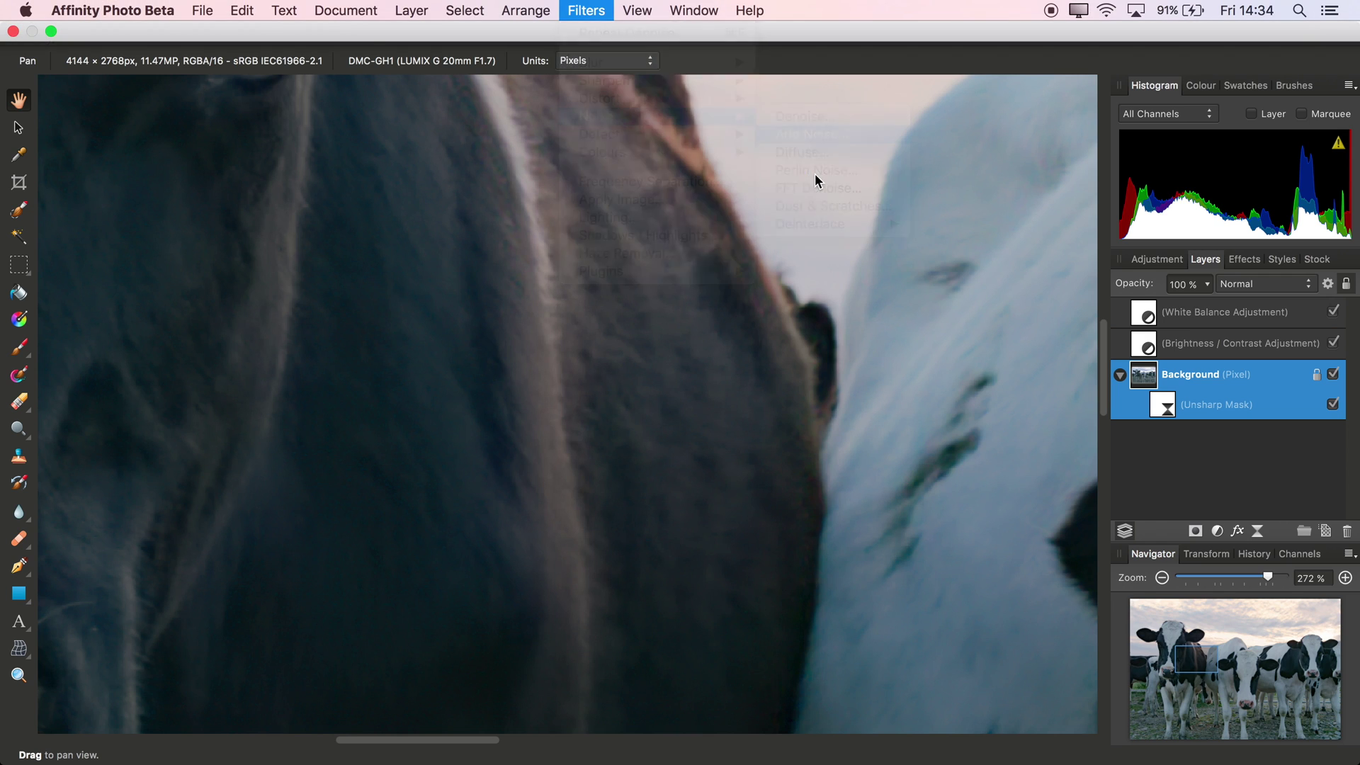
drag(935, 575, 889, 212)
click(795, 318)
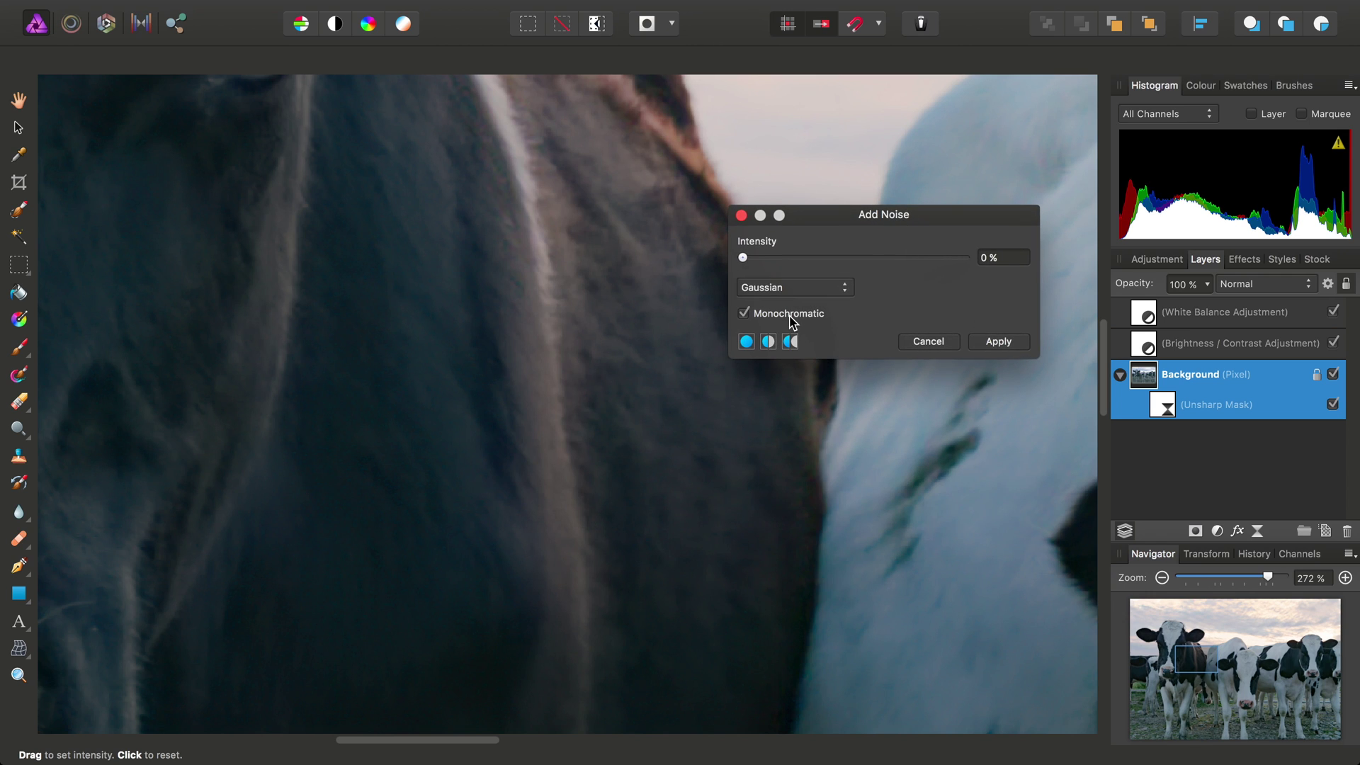
drag(743, 257, 765, 270)
- Check the previewed grain on the cows' faces and fur, and apply the noise to the Background layer
scroll(577, 328, left, 10)
scroll(623, 424, up, 5)
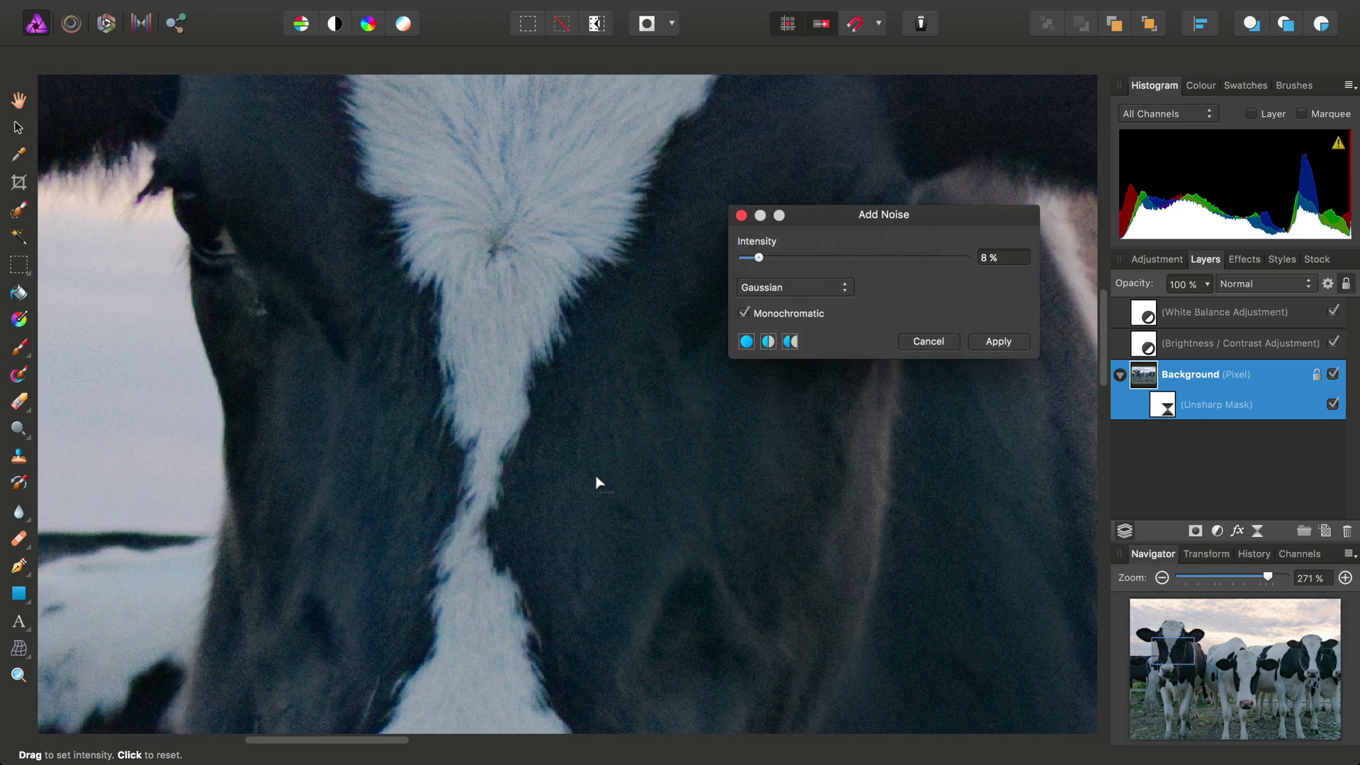
scroll(602, 479, up, 5)
scroll(504, 582, up, 3)
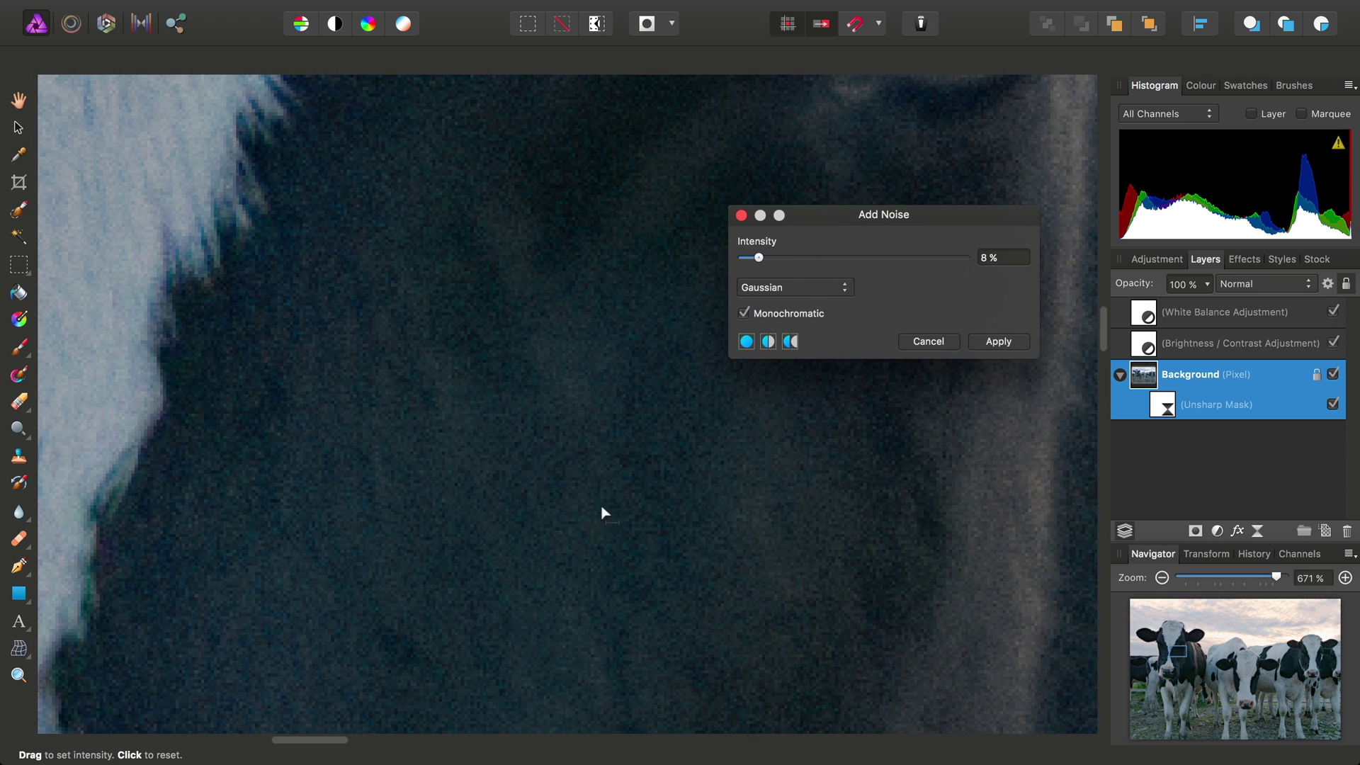
scroll(613, 456, down, 5)
scroll(613, 455, right, 5)
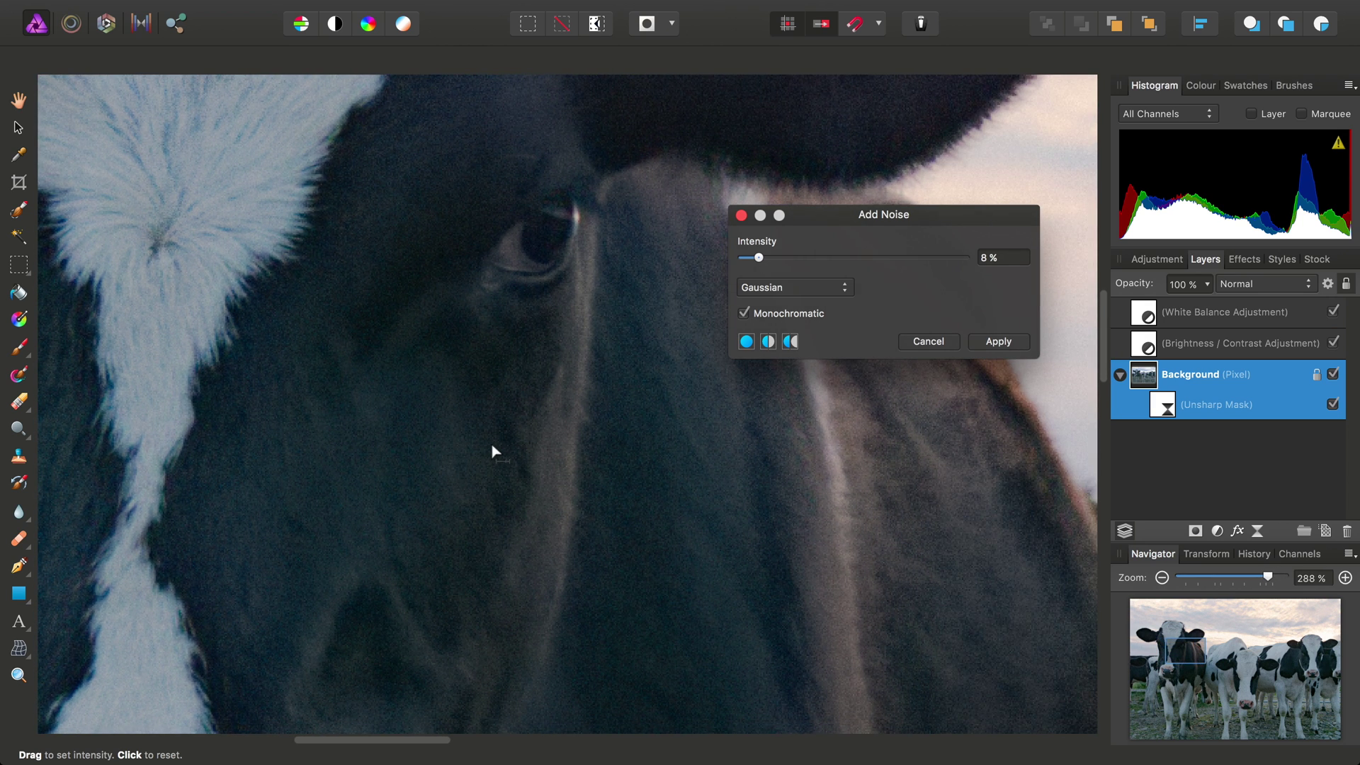
scroll(587, 433, right, 10)
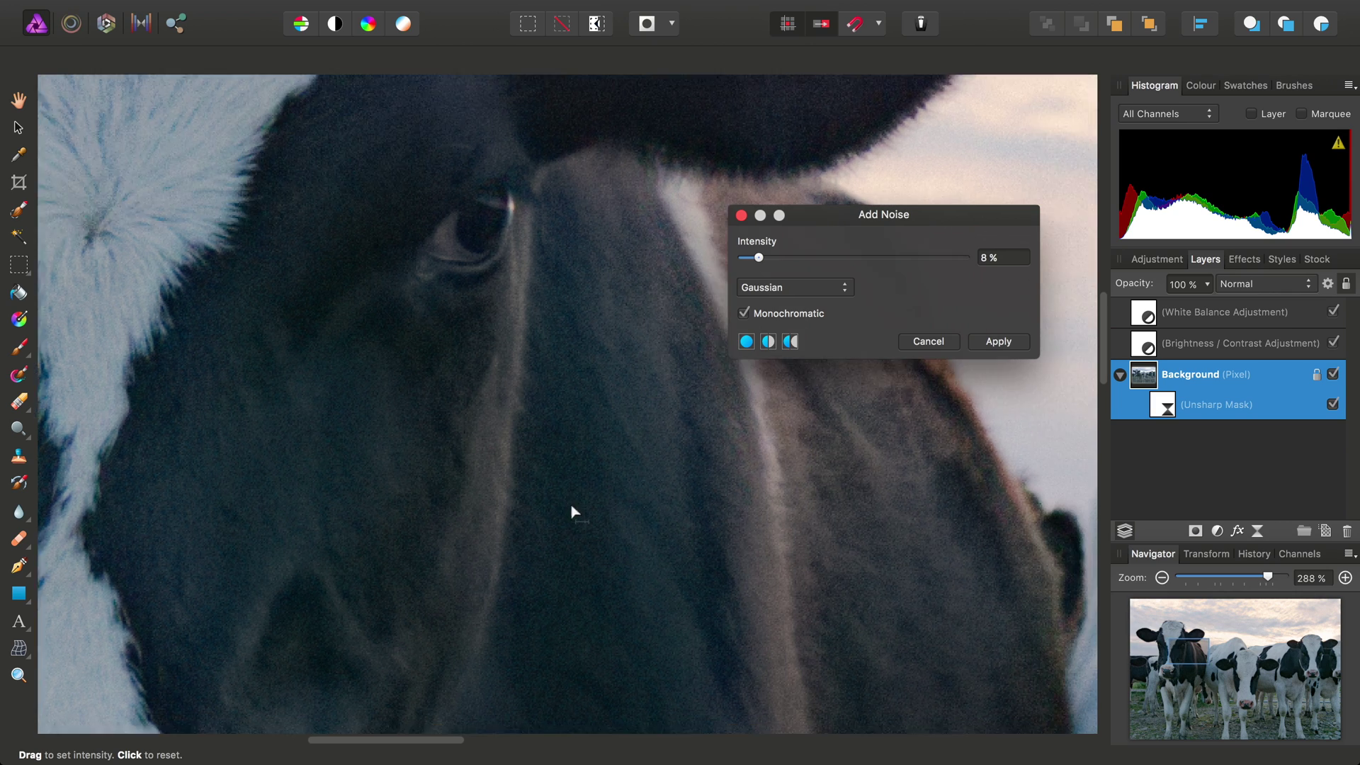
scroll(416, 441, down, 10)
scroll(416, 441, right, 10)
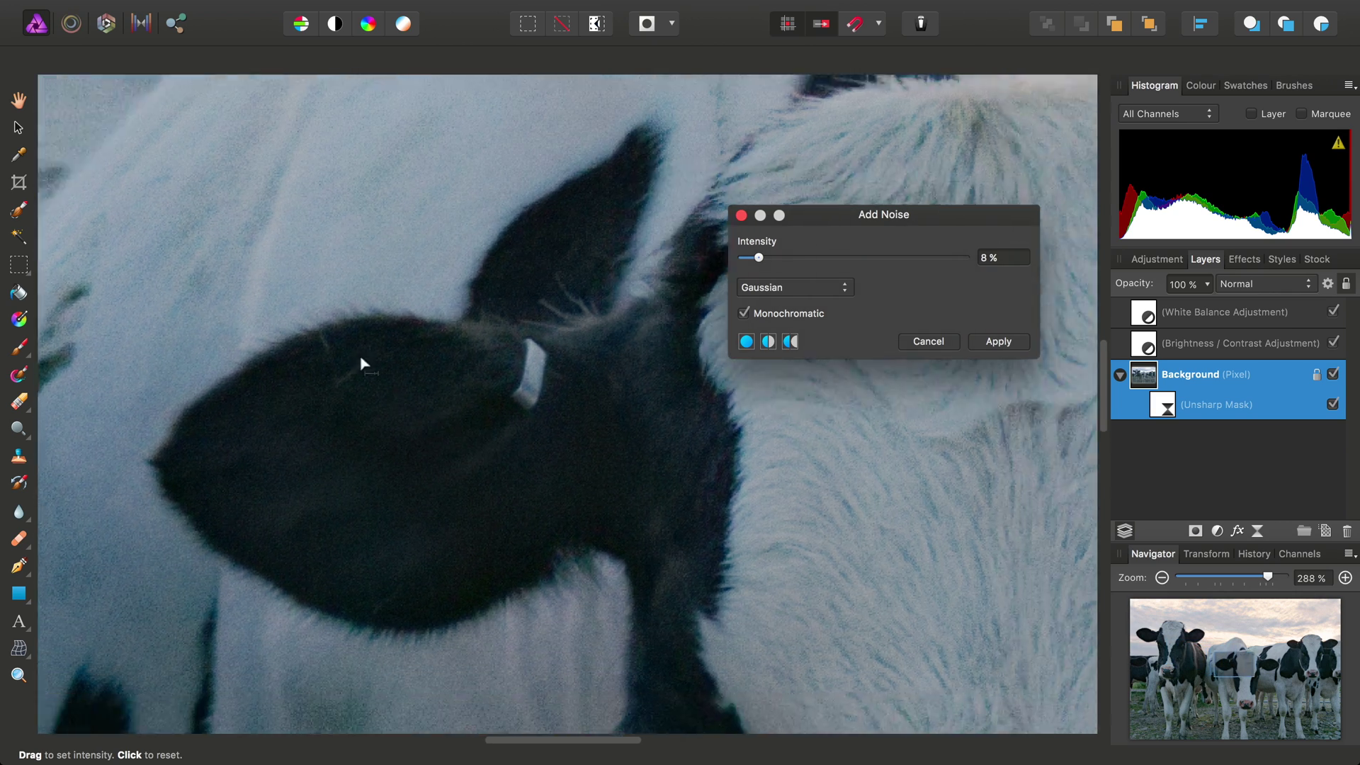
scroll(713, 457, right, 5)
scroll(713, 457, up, 3)
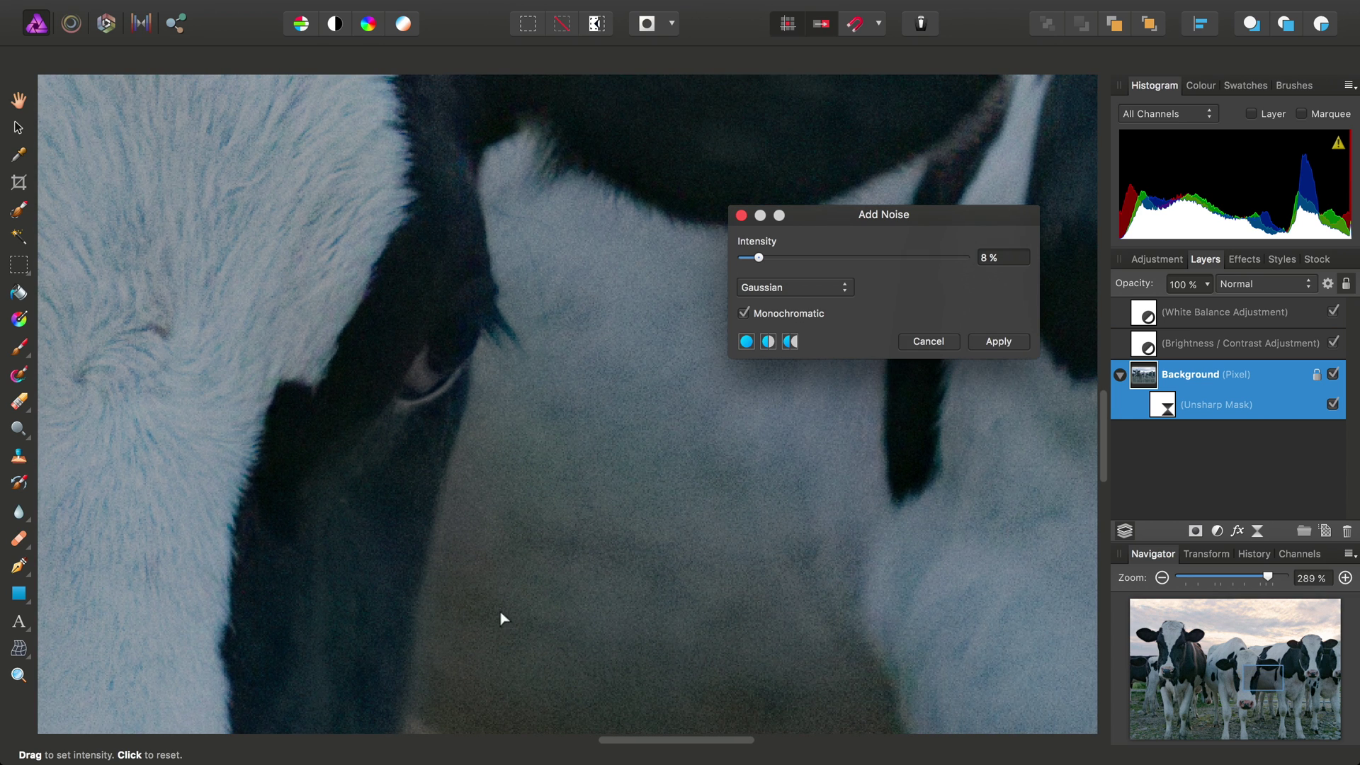
click(999, 342)
- Examine the applied grain on the cows' heads, flanks and muzzle up close, and return to the whole photo
scroll(753, 298, left, 10)
scroll(753, 297, up, 6)
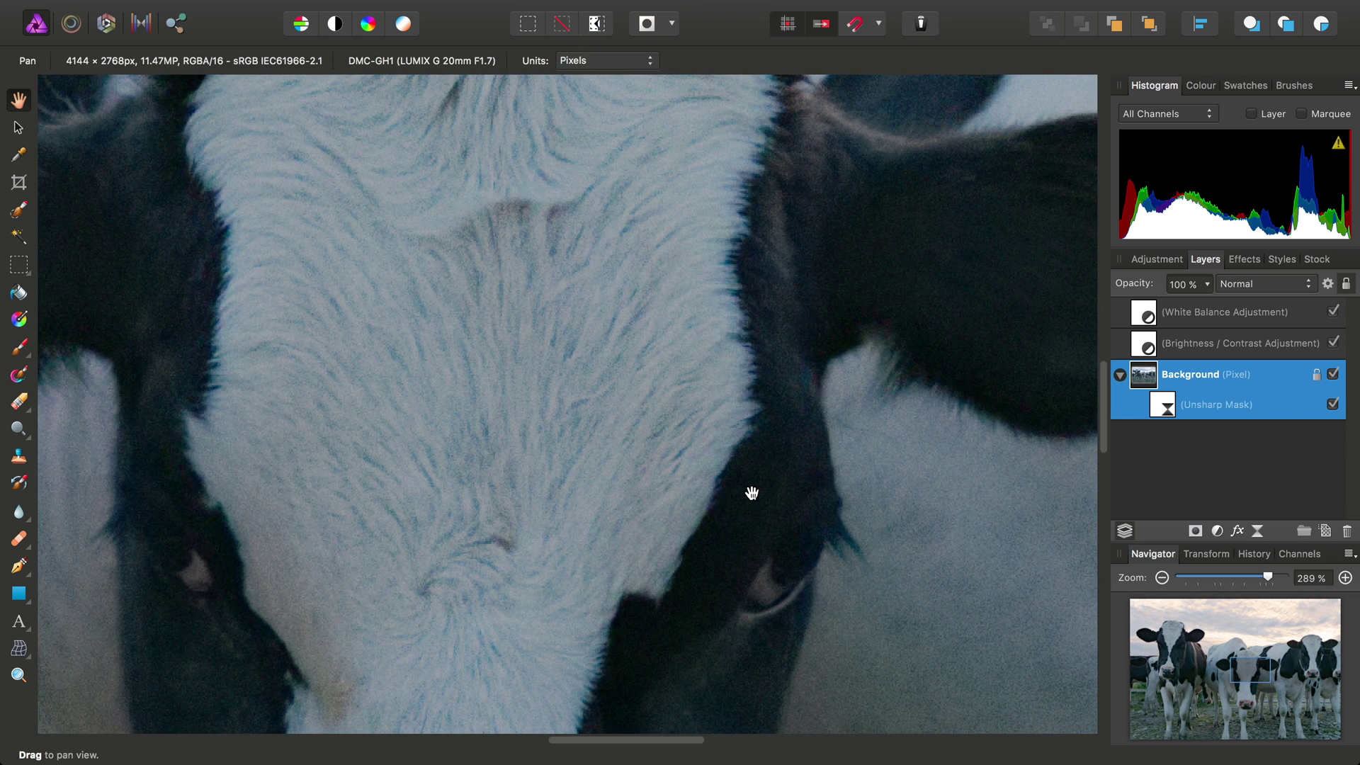
drag(571, 507, 864, 571)
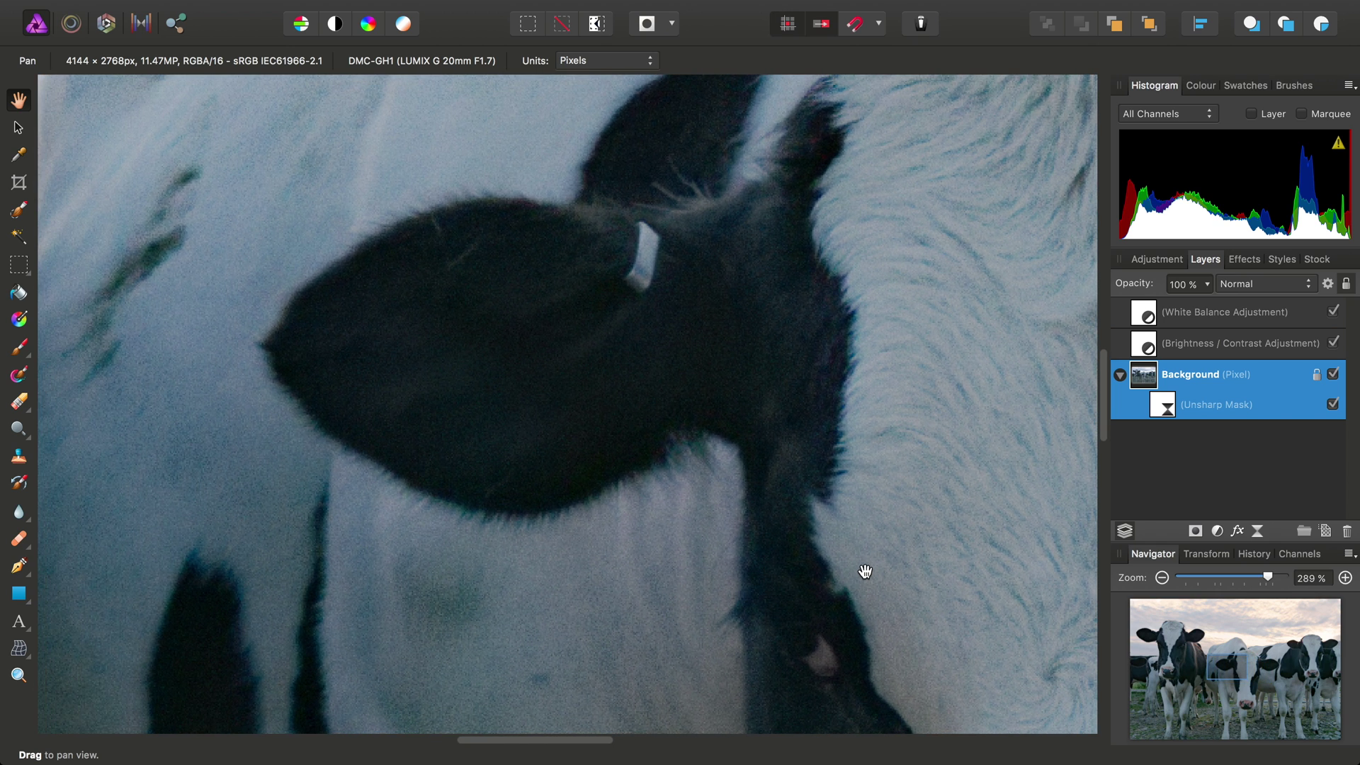
drag(486, 558, 902, 586)
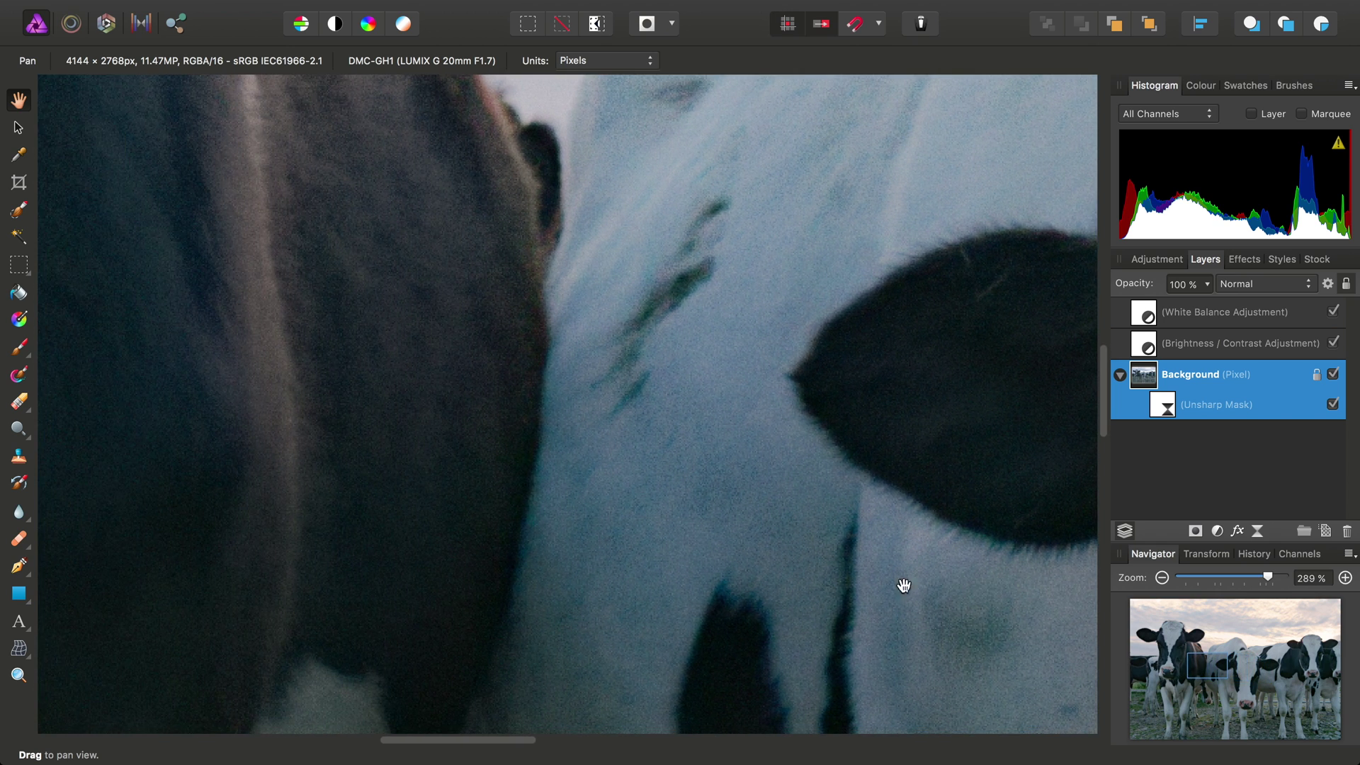
drag(575, 571, 796, 604)
drag(471, 596, 765, 595)
drag(425, 496, 840, 497)
drag(416, 370, 507, 273)
drag(605, 476, 520, 371)
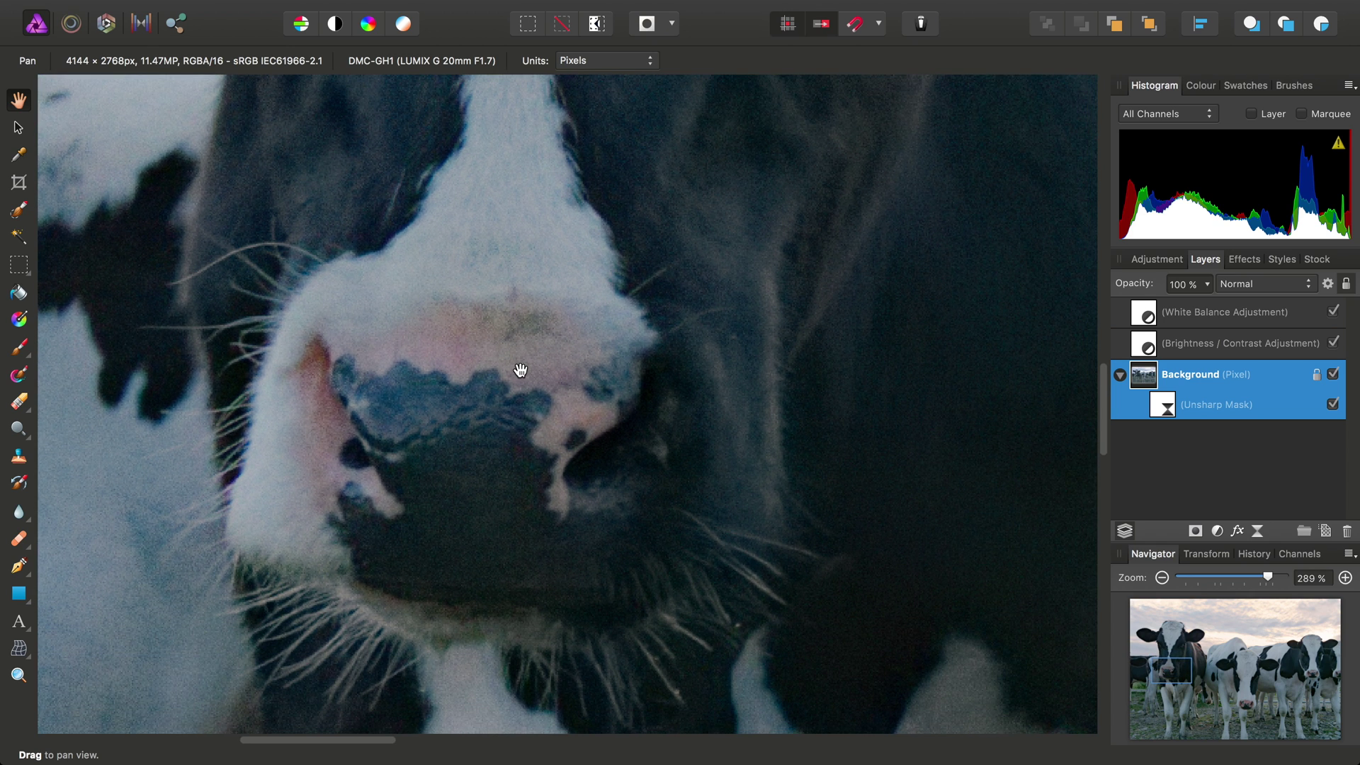
key(super+0)
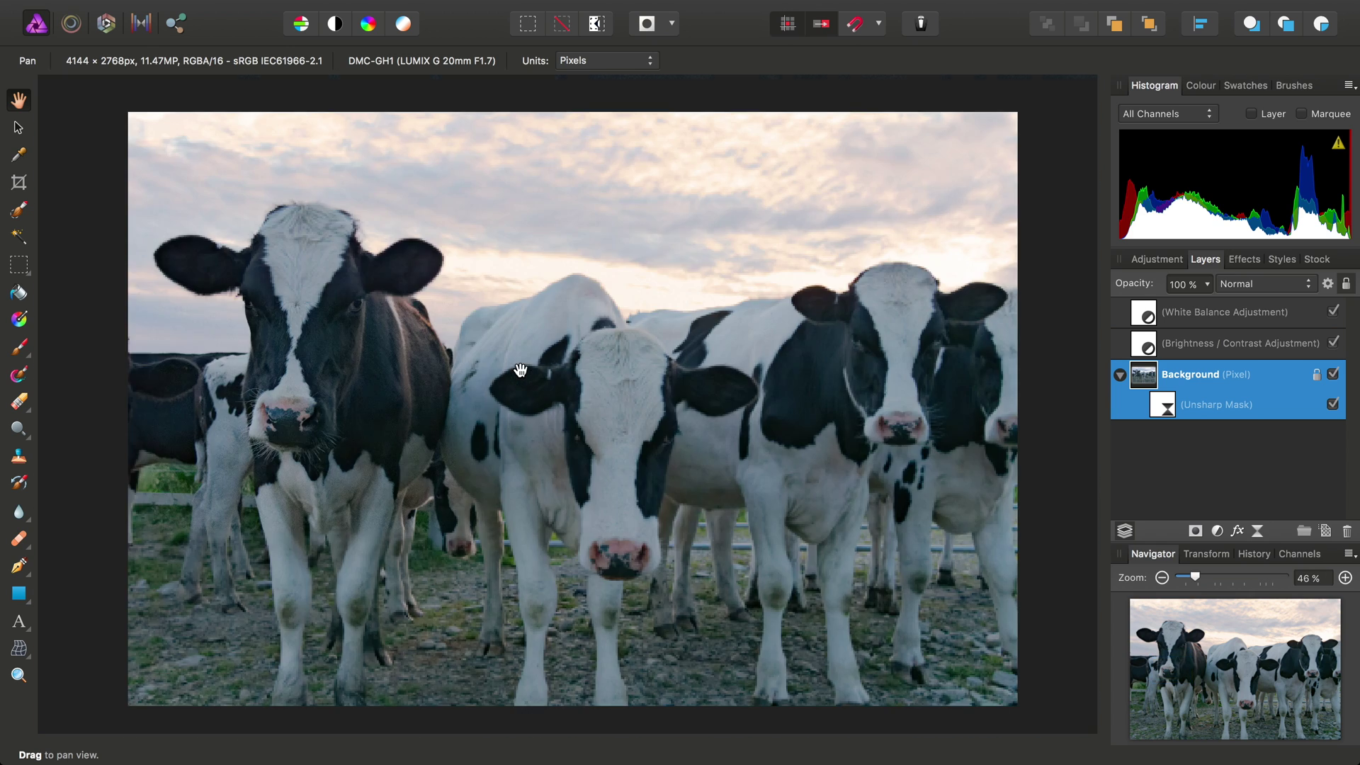